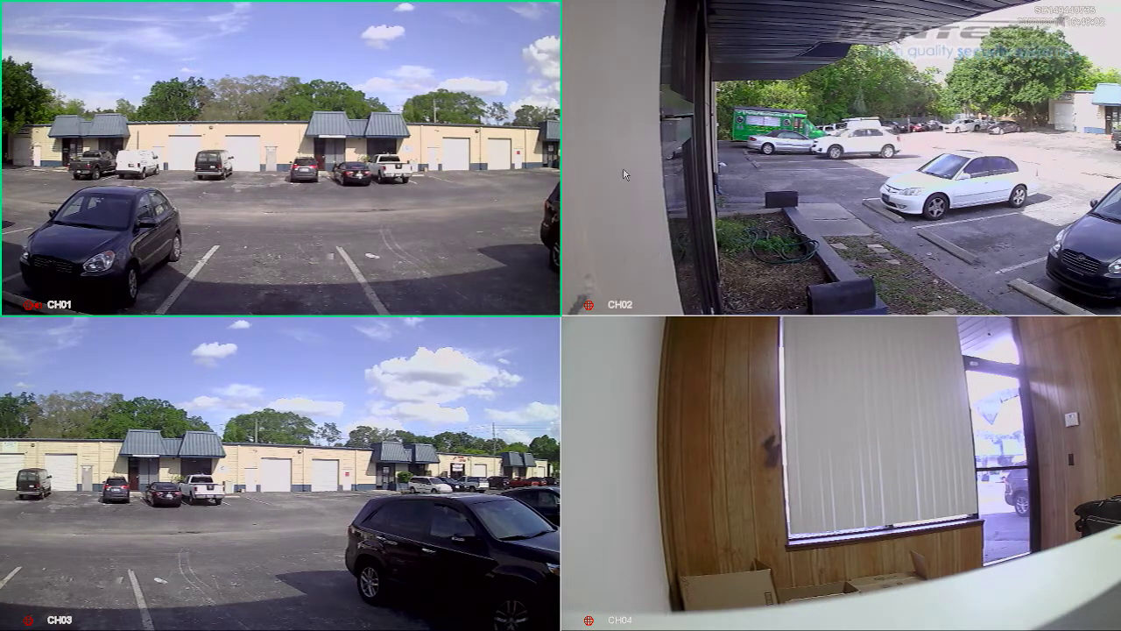
Open the alarm Mail Setting from the recorder's main menu.
{"action": "right_click", "coordinate": [510, 209]}
{"action": "left_click", "coordinate": [550, 219]}
{"action": "left_click", "coordinate": [537, 237]}
{"action": "left_click", "coordinate": [587, 235]}
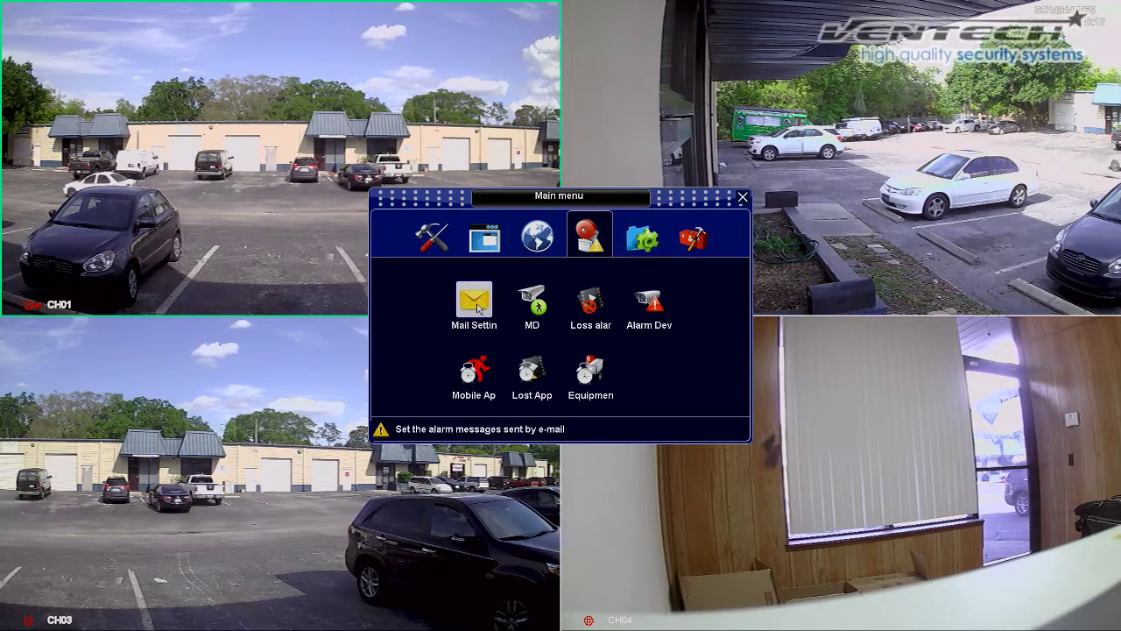
{"action": "left_click", "coordinate": [480, 312]}
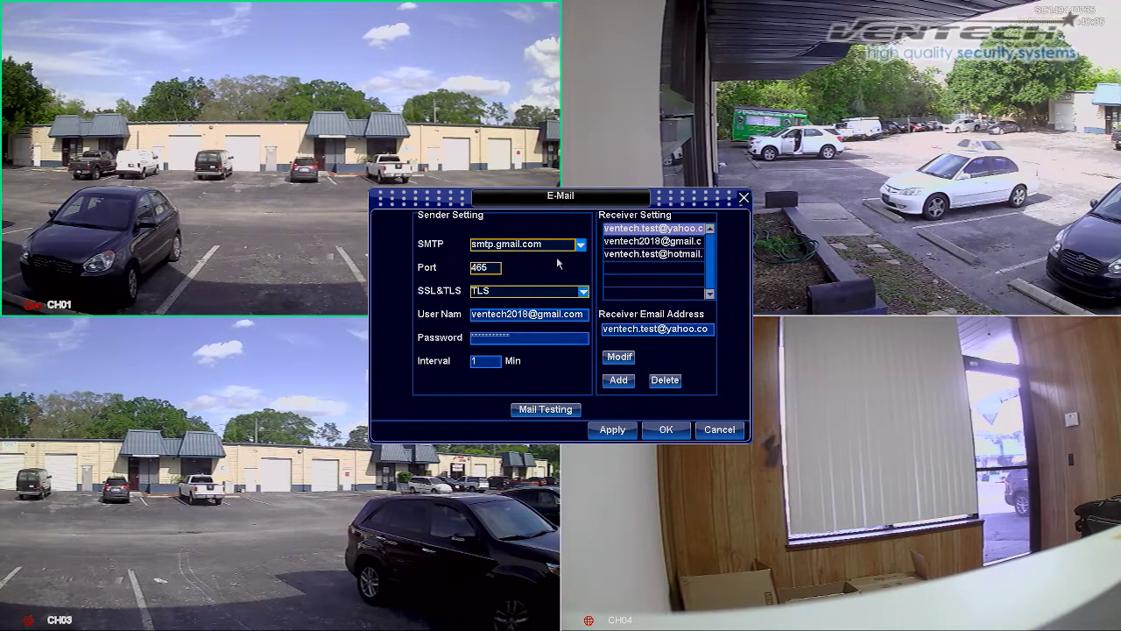
Set the sender's SMTP server to smtp.gmail.com.
{"action": "left_click", "coordinate": [581, 246]}
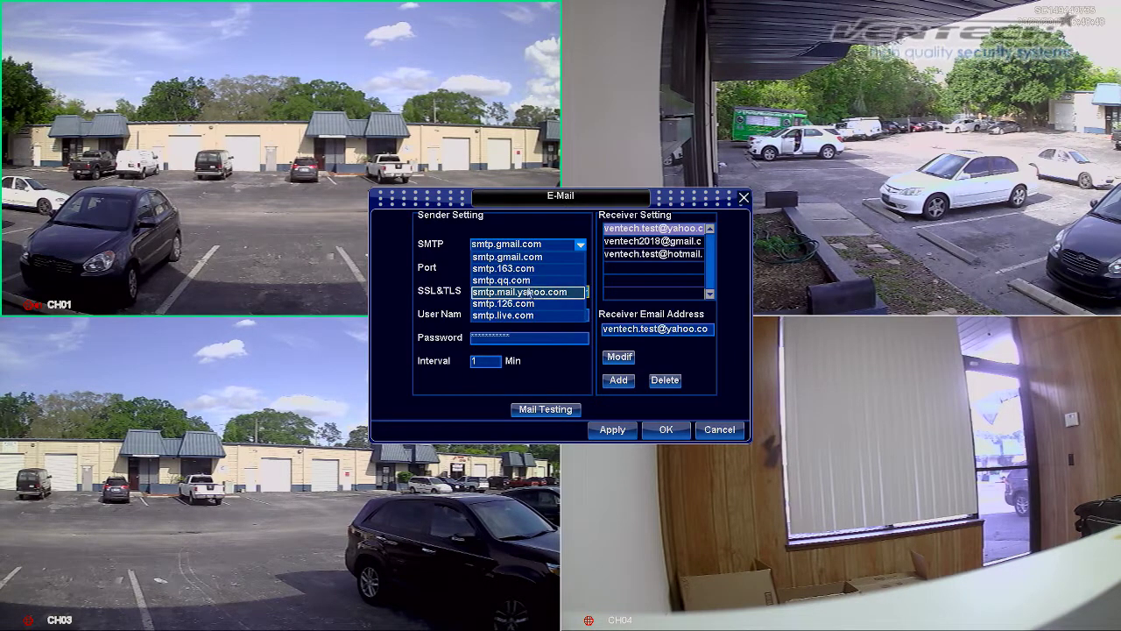
{"action": "left_click", "coordinate": [459, 232]}
{"action": "left_click", "coordinate": [515, 245]}
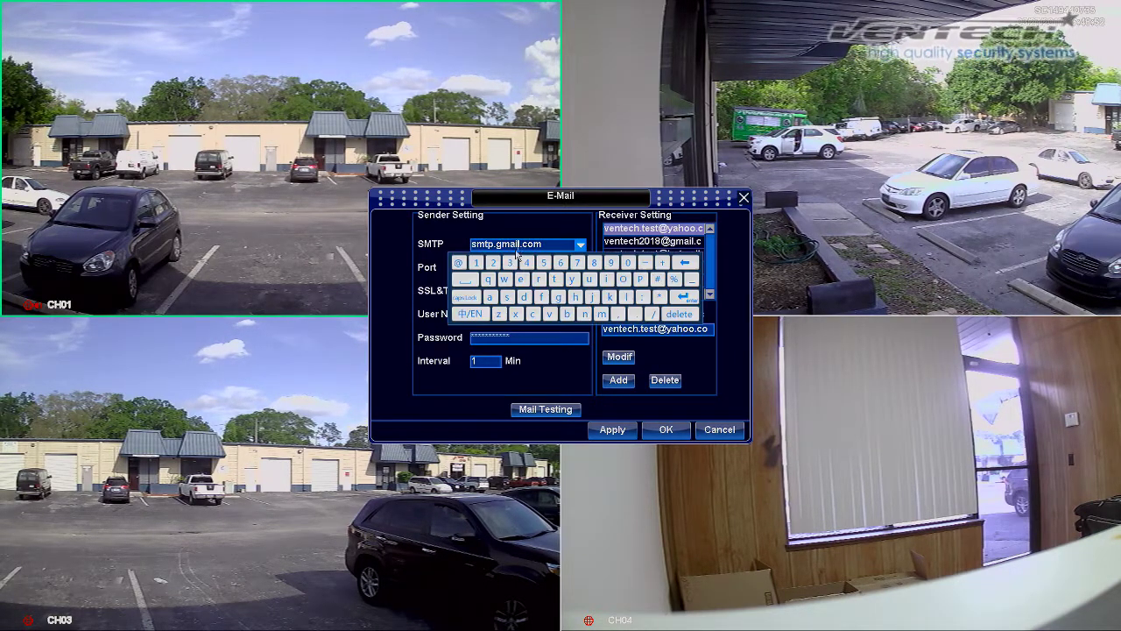
{"action": "left_click", "coordinate": [579, 248]}
{"action": "left_click", "coordinate": [579, 248]}
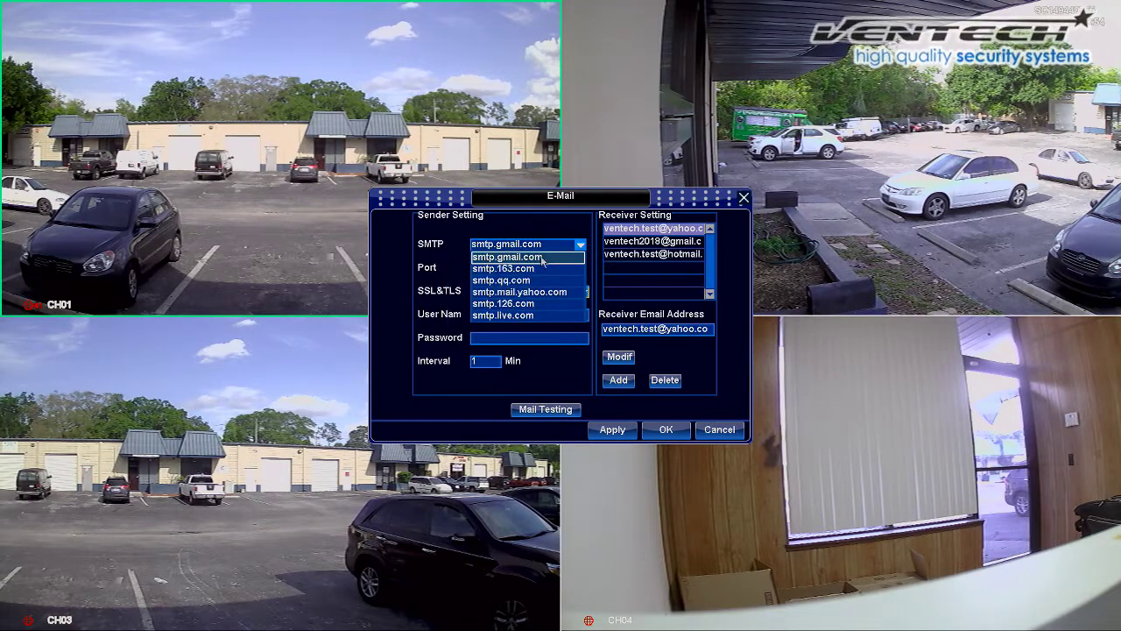
{"action": "left_click", "coordinate": [541, 255]}
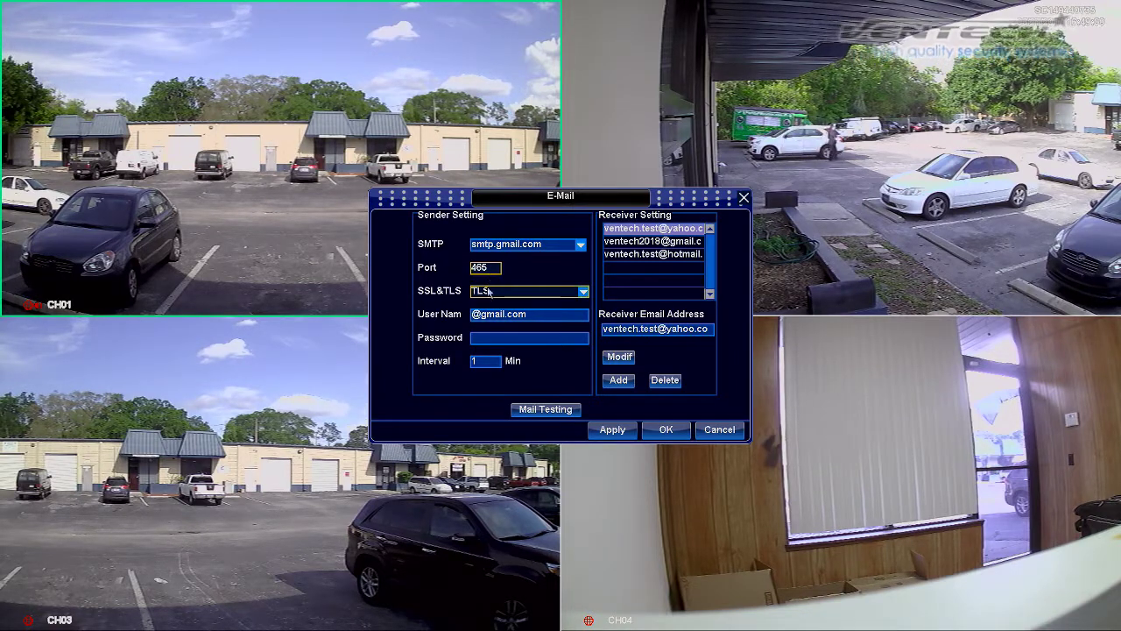
{"action": "left_click", "coordinate": [476, 317]}
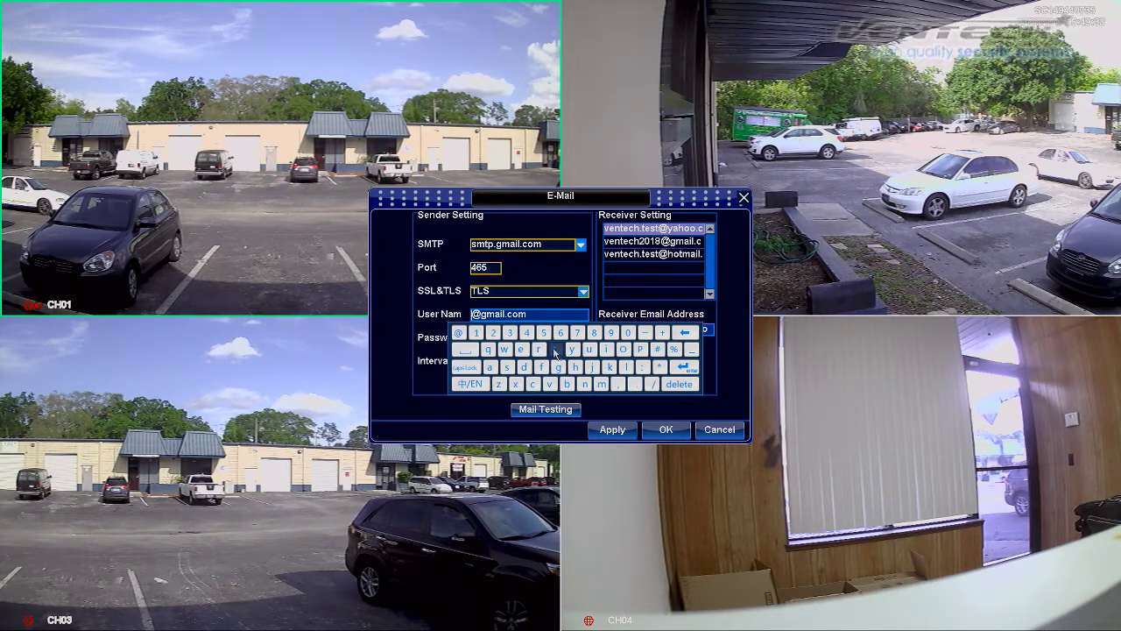
{"action": "left_click", "coordinate": [520, 350]}
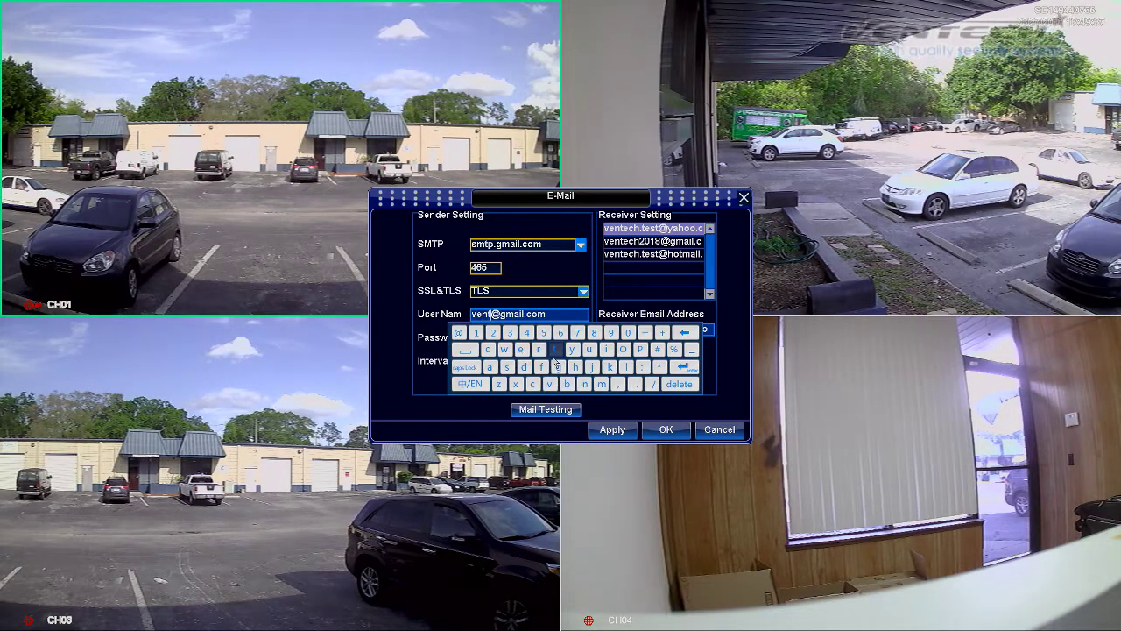
{"action": "left_click", "coordinate": [531, 384]}
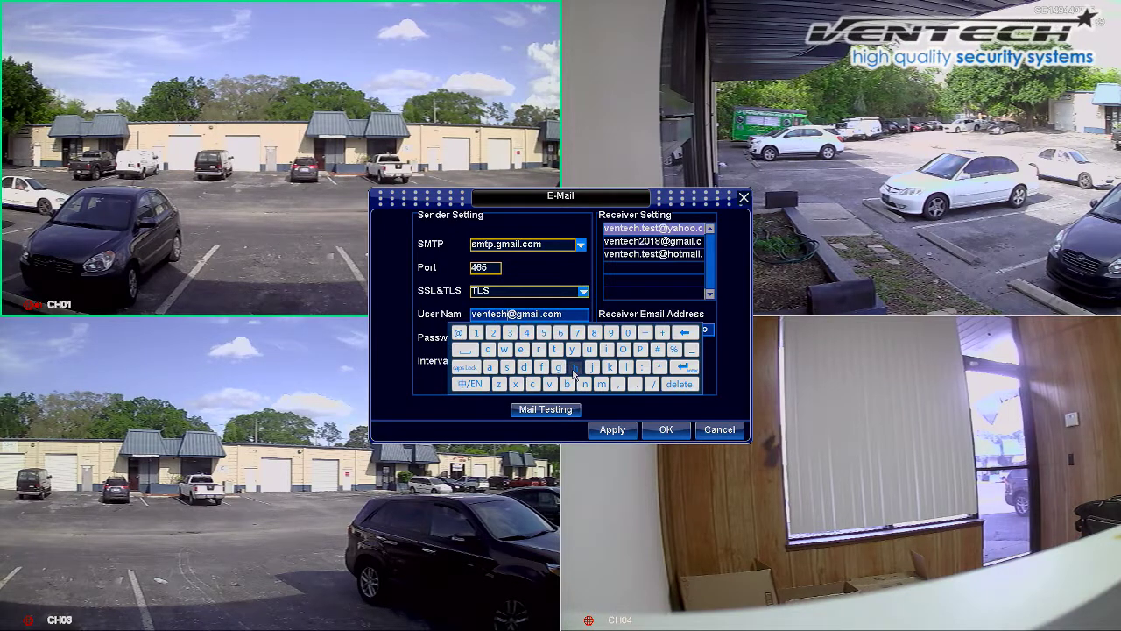
{"action": "left_click", "coordinate": [496, 335]}
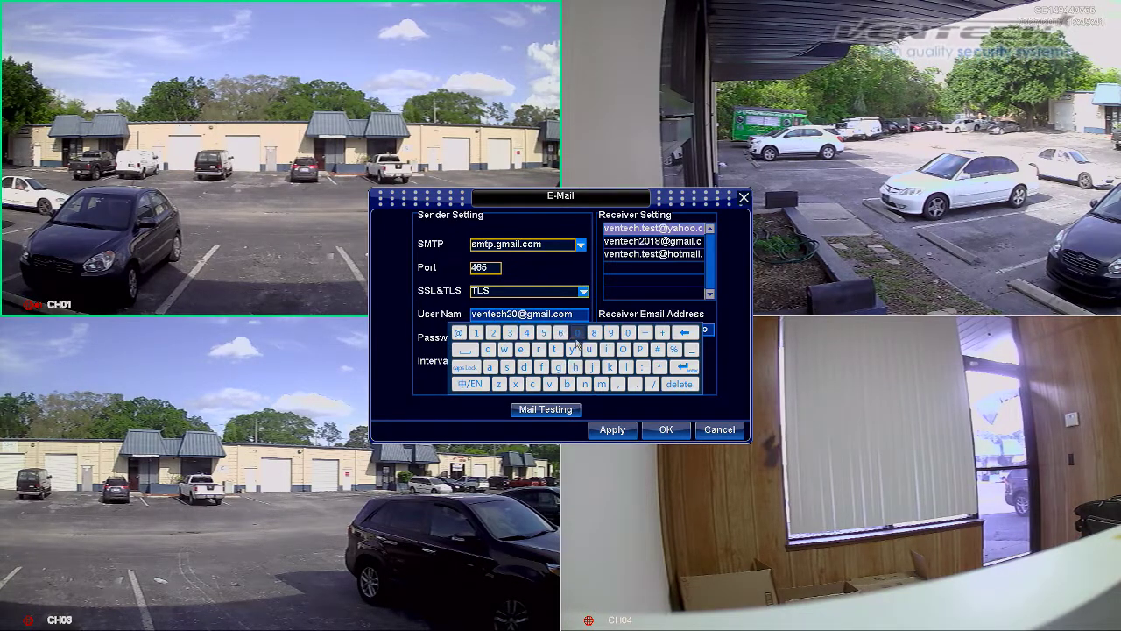
{"action": "left_click", "coordinate": [594, 333]}
{"action": "right_click", "coordinate": [526, 340]}
Enter the sender's e-mail account password.
{"action": "left_click", "coordinate": [495, 339]}
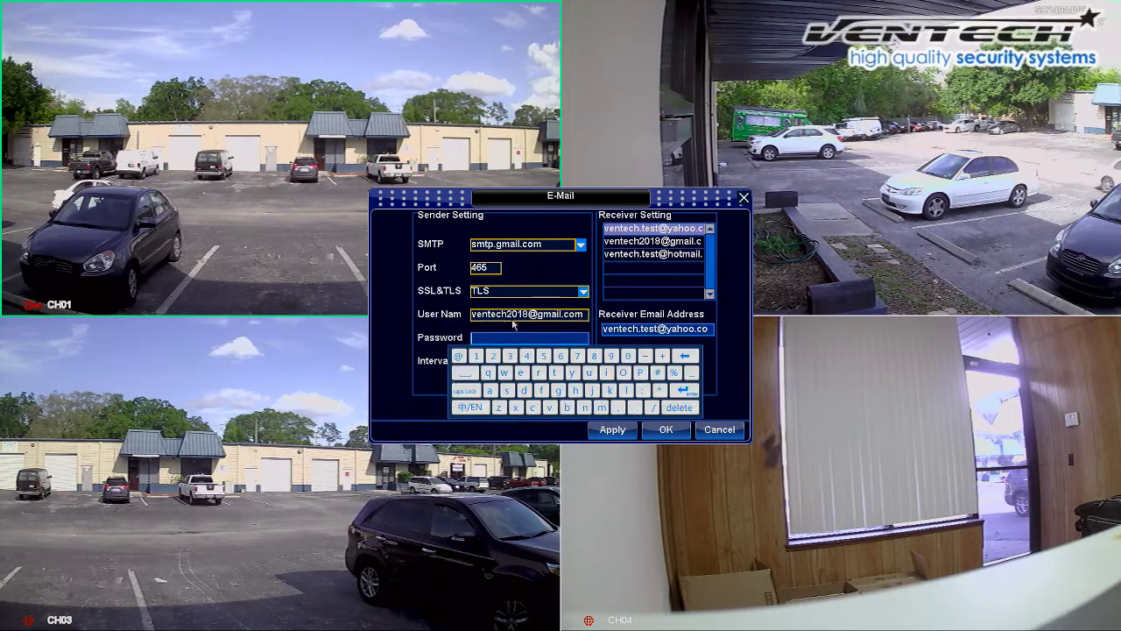
{"action": "left_click", "coordinate": [508, 355]}
{"action": "left_click", "coordinate": [535, 407]}
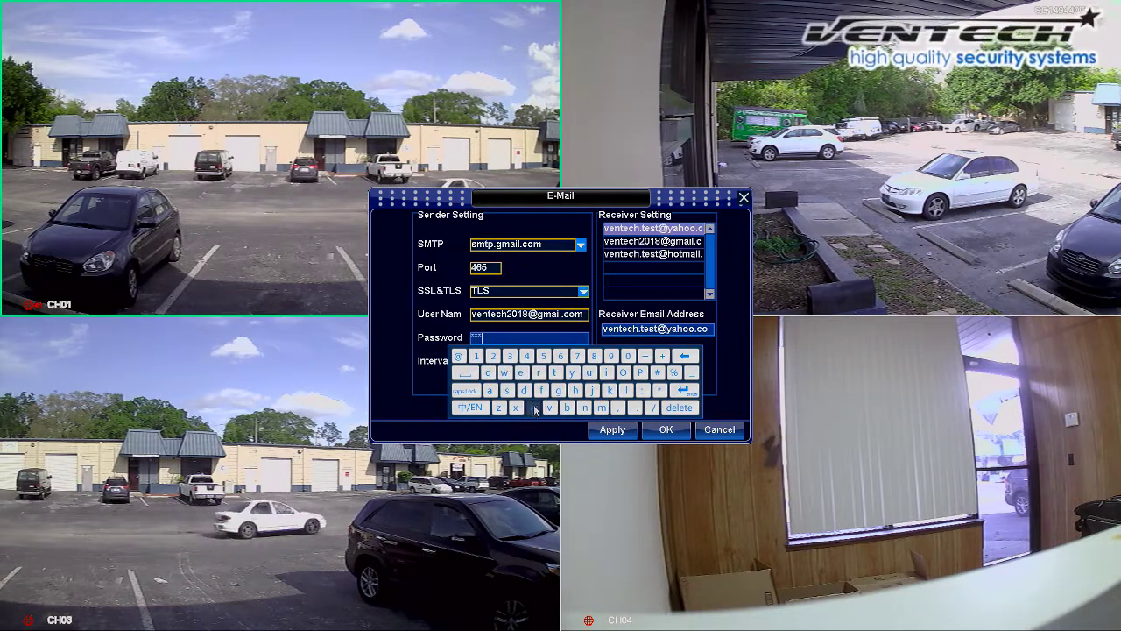
{"action": "left_click", "coordinate": [603, 374]}
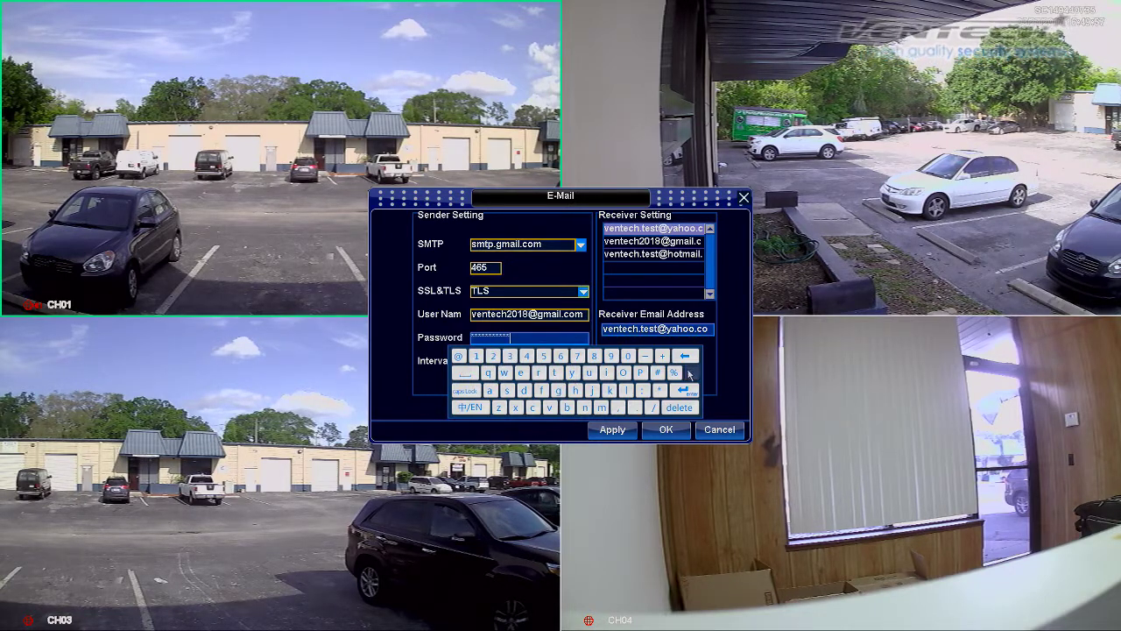
{"action": "right_click", "coordinate": [726, 394]}
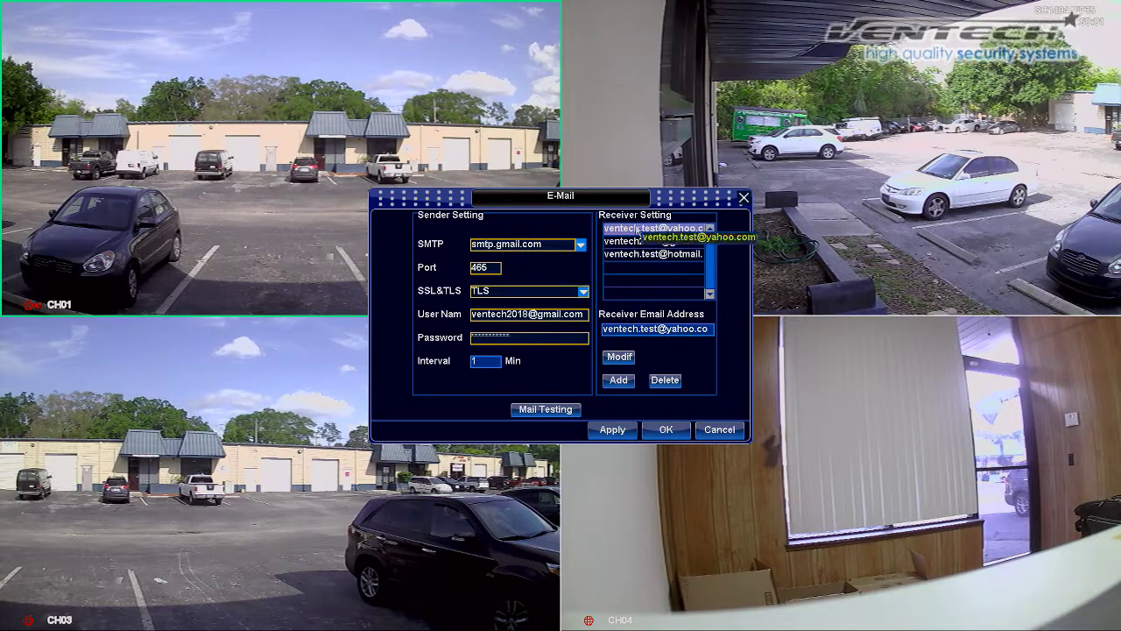
Delete the Hotmail address from the receiver list.
{"action": "left_click", "coordinate": [648, 254]}
{"action": "left_click", "coordinate": [665, 379]}
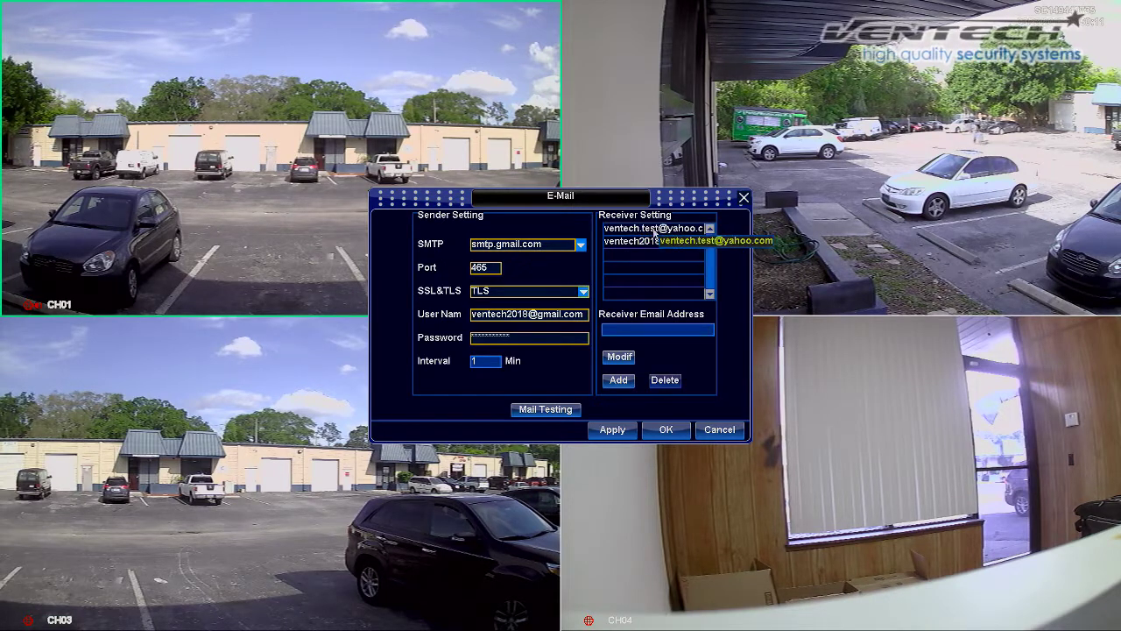
Enter the Hotmail receiver's e-mail address and add it to the receiver list.
{"action": "left_click", "coordinate": [634, 334]}
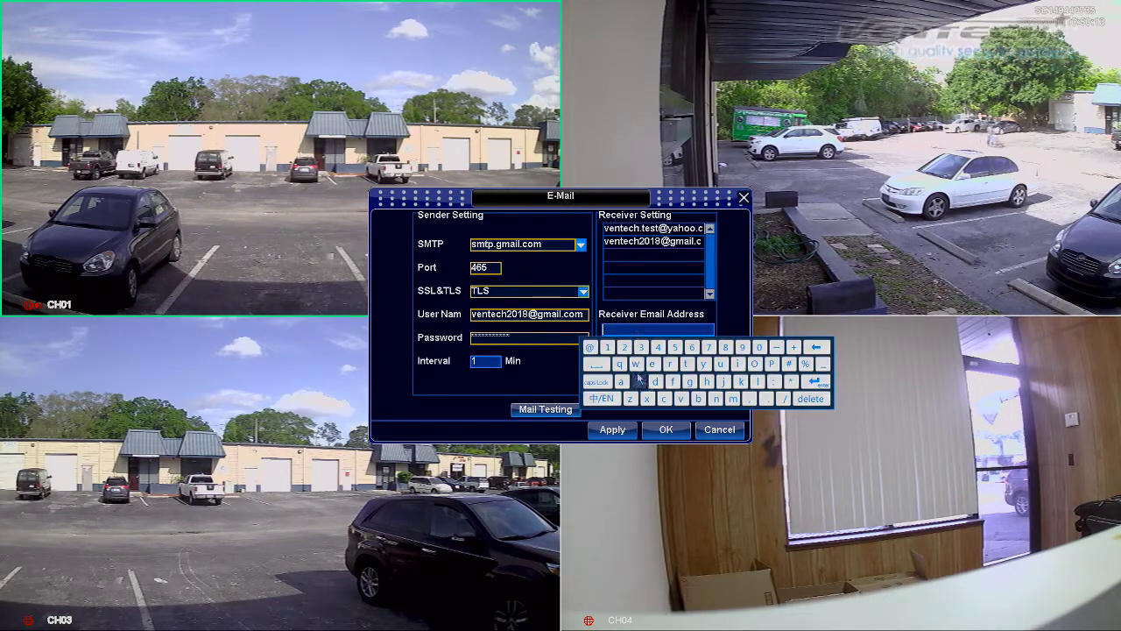
{"action": "left_click", "coordinate": [682, 401]}
{"action": "left_click", "coordinate": [714, 399]}
{"action": "left_click", "coordinate": [652, 363]}
{"action": "left_click", "coordinate": [663, 399]}
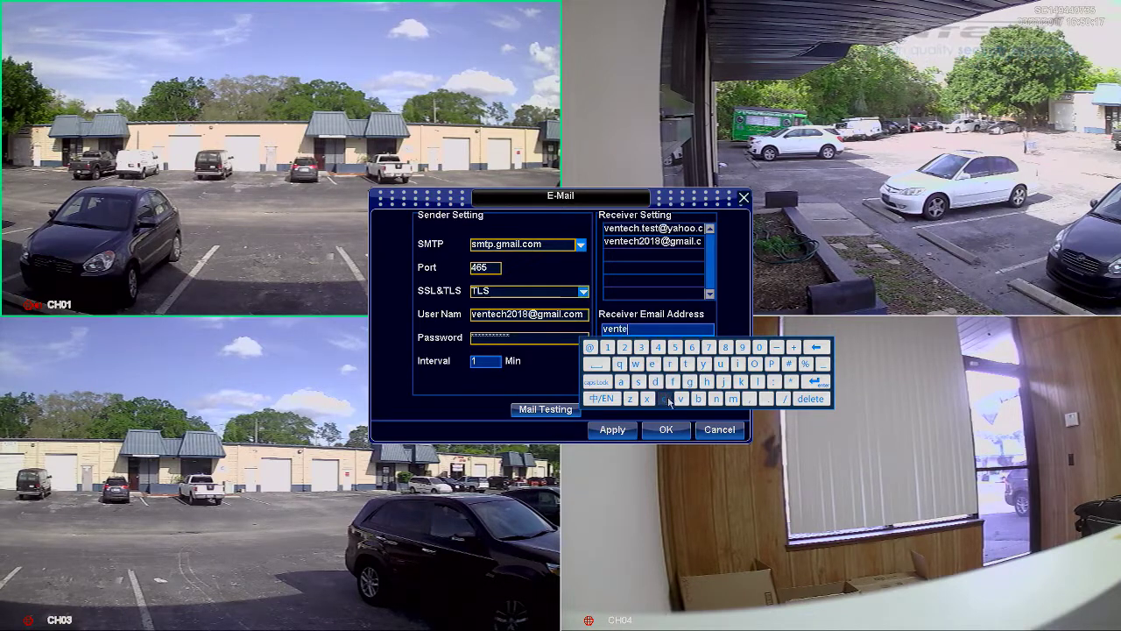
{"action": "left_click", "coordinate": [707, 382]}
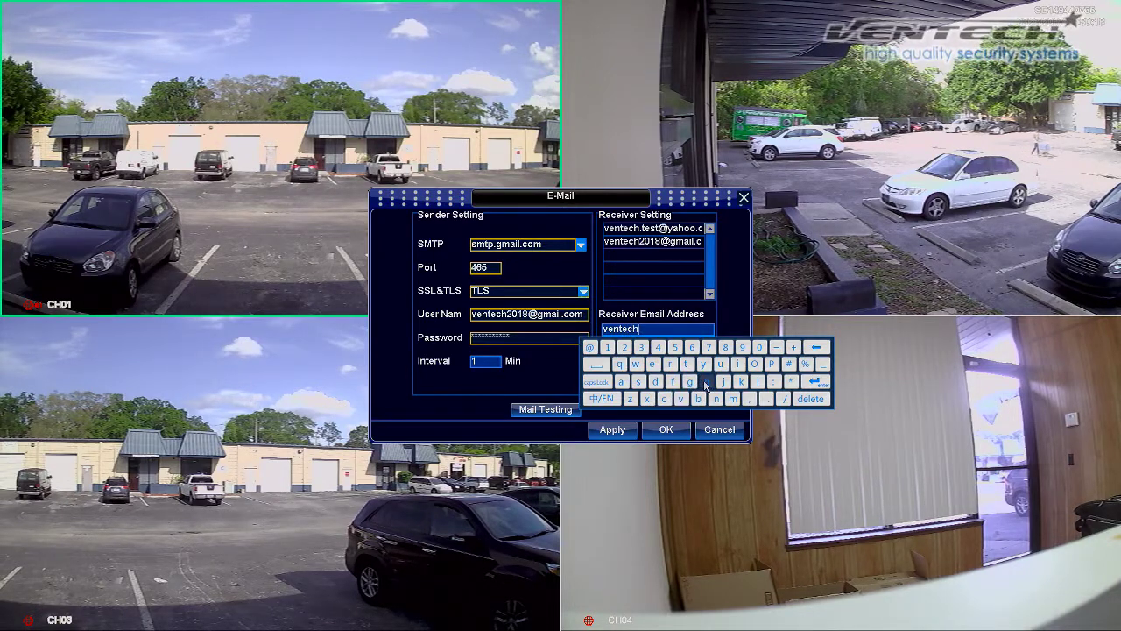
{"action": "left_click", "coordinate": [766, 399]}
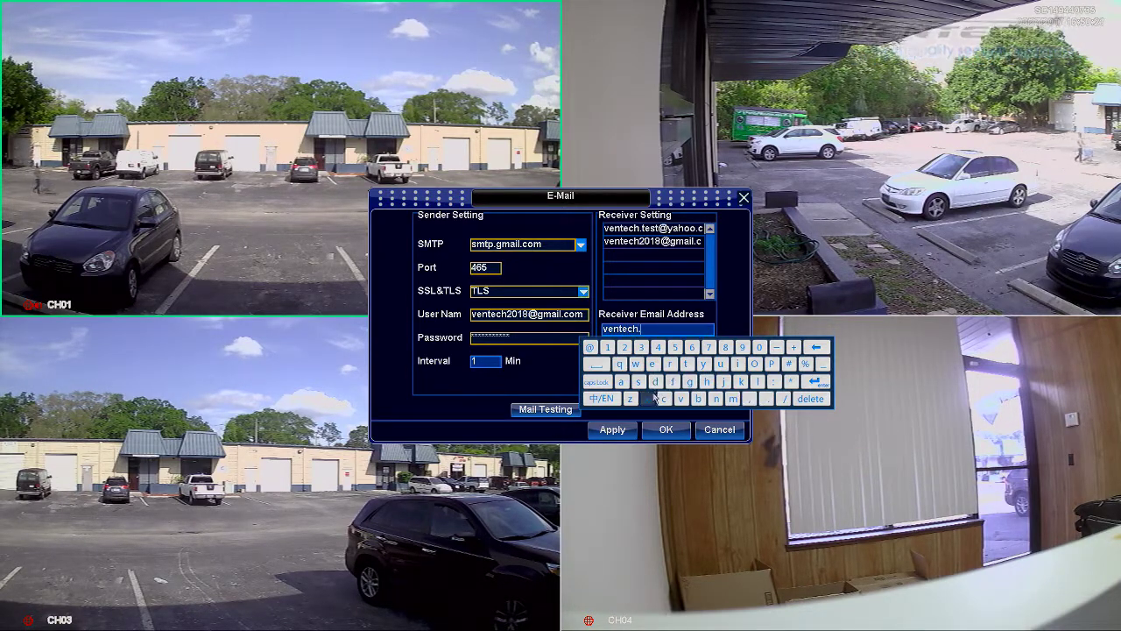
{"action": "left_click", "coordinate": [686, 364]}
{"action": "left_click", "coordinate": [652, 364]}
{"action": "left_click", "coordinate": [638, 382]}
{"action": "left_click", "coordinate": [687, 364]}
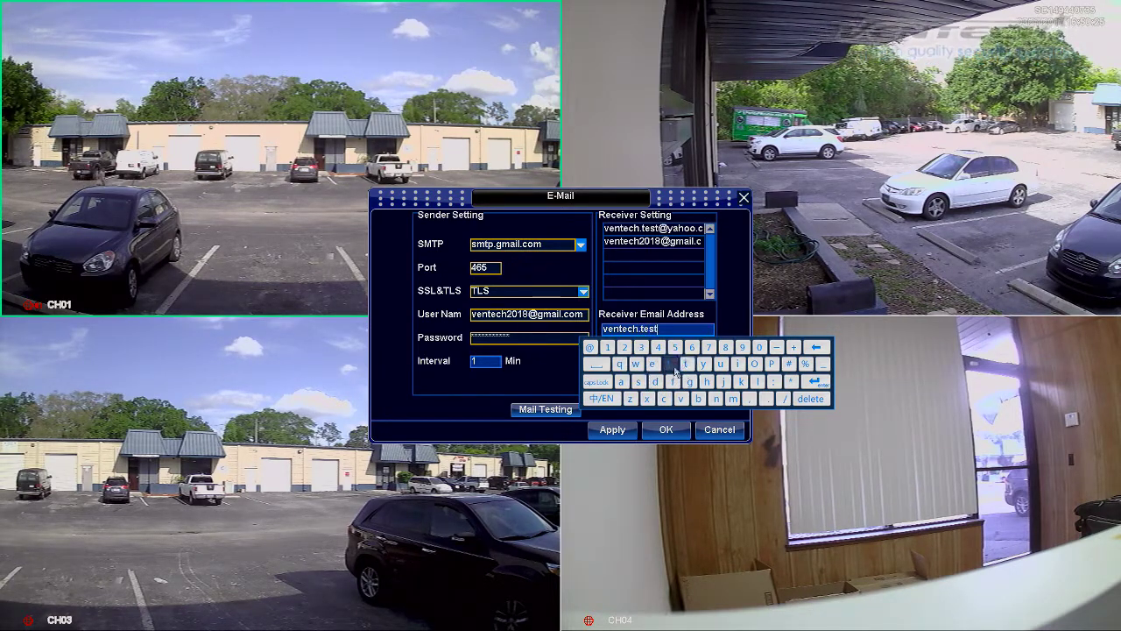
{"action": "left_click", "coordinate": [590, 347]}
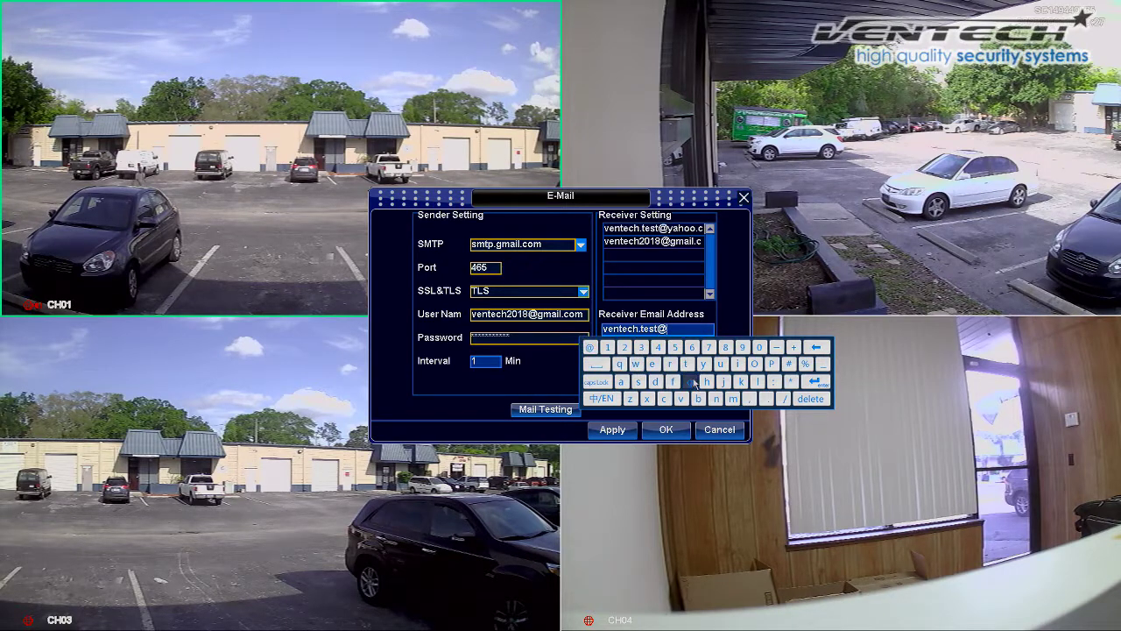
{"action": "left_click", "coordinate": [754, 364]}
{"action": "left_click", "coordinate": [703, 363]}
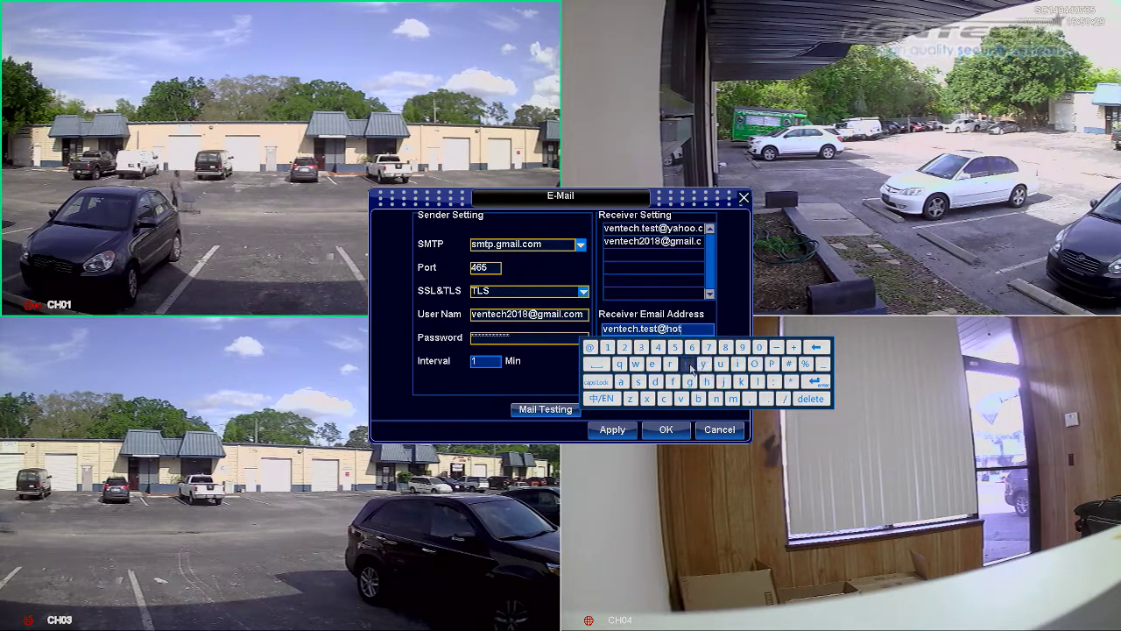
{"action": "left_click", "coordinate": [733, 399]}
{"action": "left_click", "coordinate": [621, 381]}
{"action": "left_click", "coordinate": [737, 364]}
{"action": "left_click", "coordinate": [759, 381]}
{"action": "left_click", "coordinate": [767, 399]}
{"action": "left_click", "coordinate": [664, 399]}
{"action": "left_click", "coordinate": [754, 364]}
{"action": "left_click", "coordinate": [816, 381]}
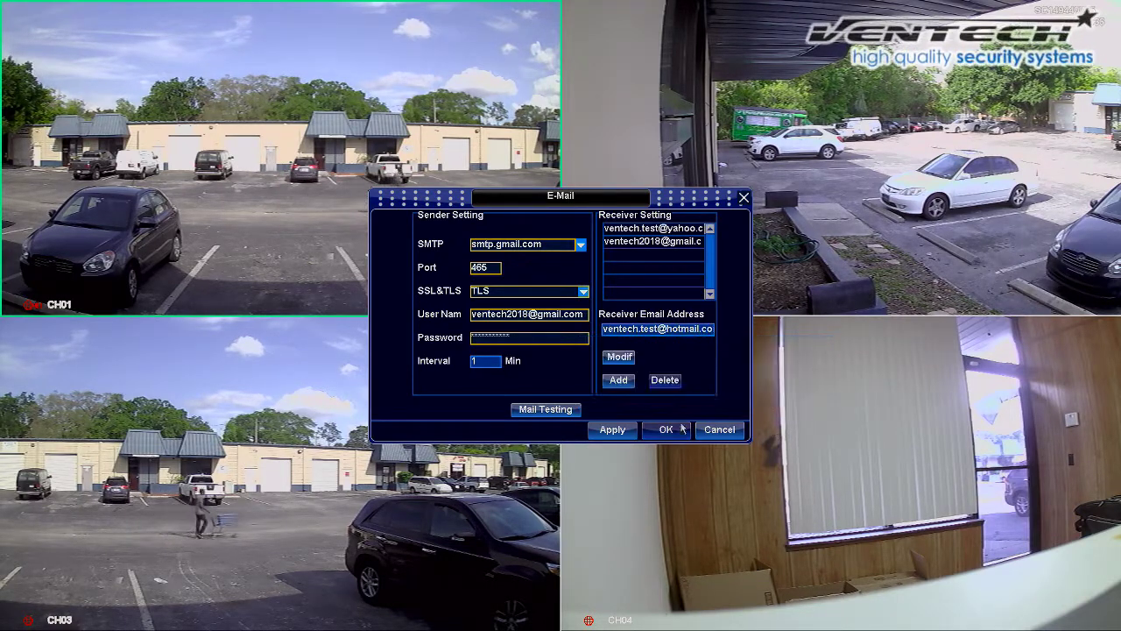
{"action": "left_click", "coordinate": [618, 380]}
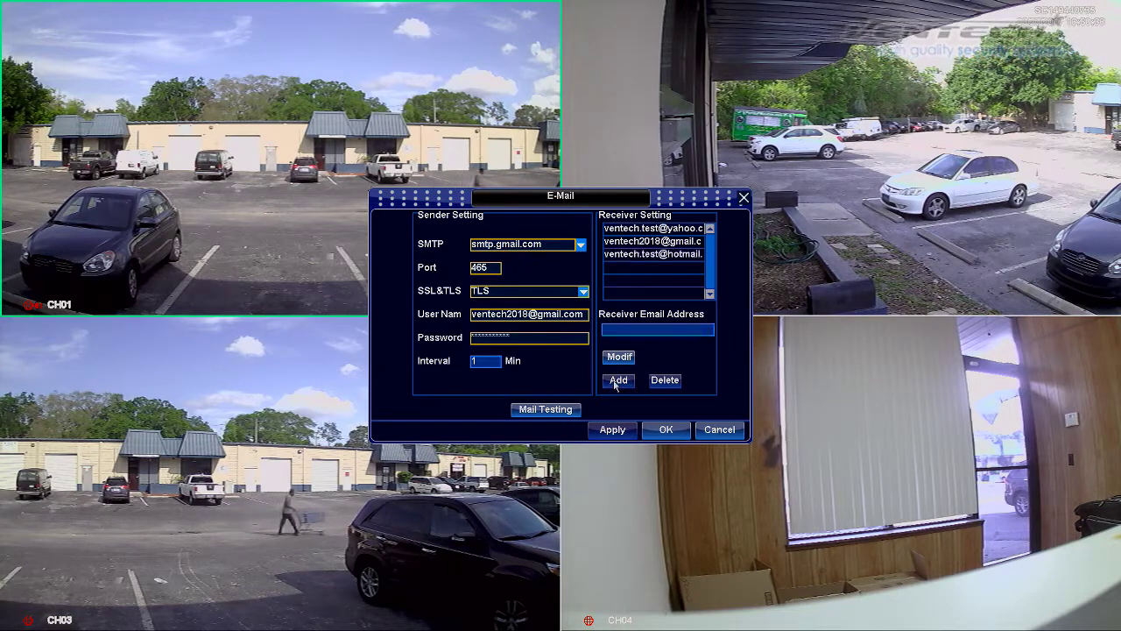
Apply the e-mail settings and send a test mail, dismissing the resulting message.
{"action": "left_click", "coordinate": [626, 433]}
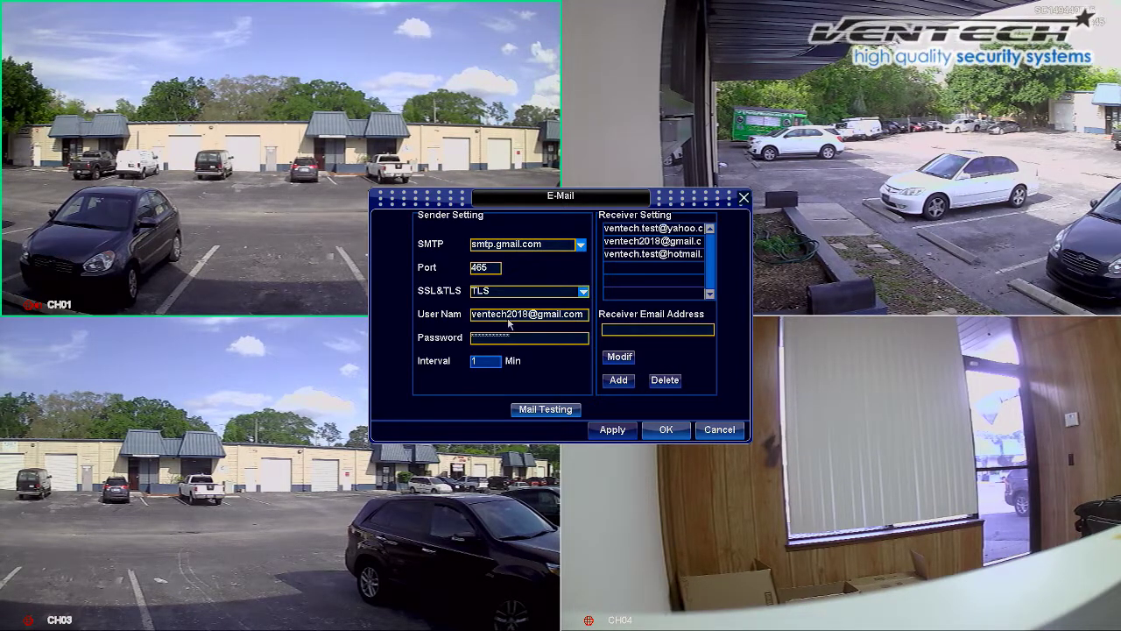
{"action": "left_click", "coordinate": [543, 410]}
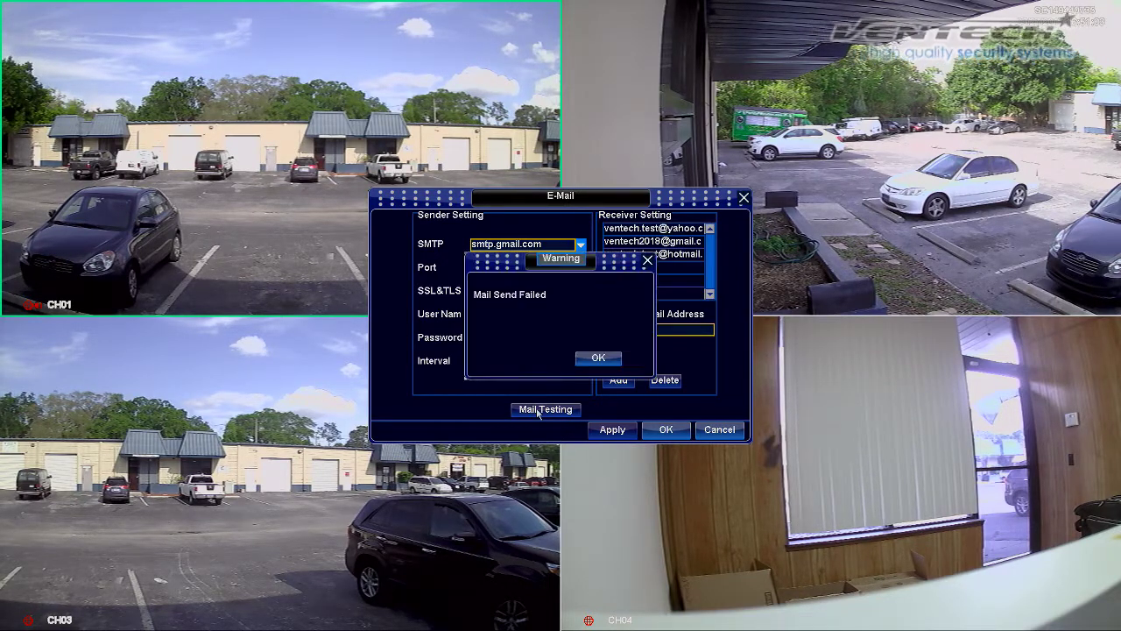
{"action": "left_click", "coordinate": [583, 358]}
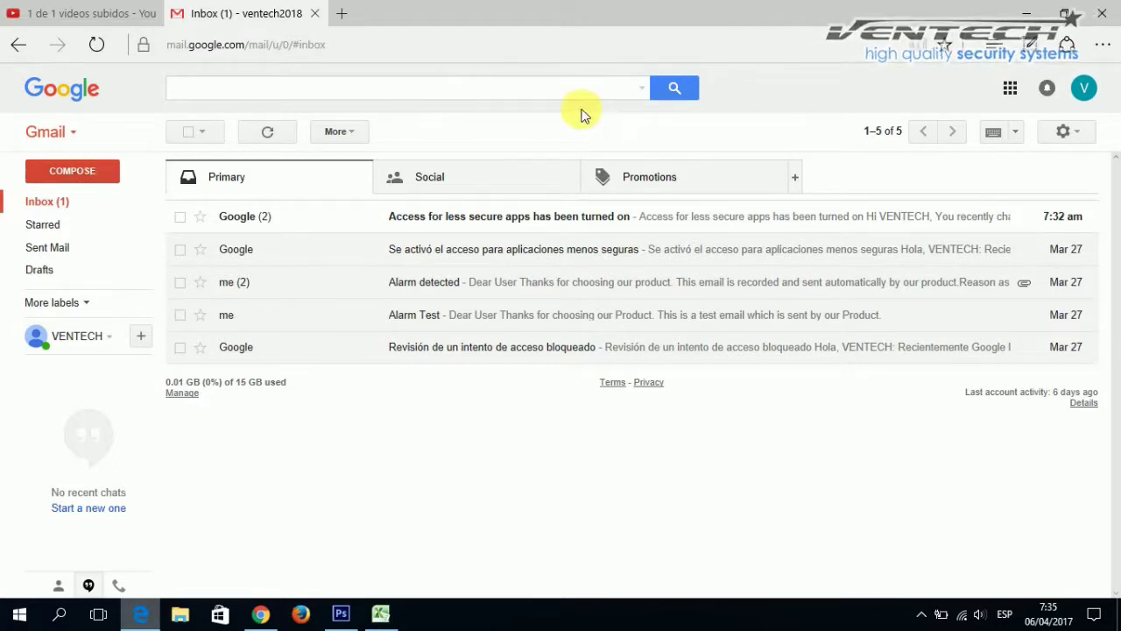
Switch to the Gmail inbox in the browser and open the Google account's Sign-in & security page.
{"action": "left_click", "coordinate": [1012, 90]}
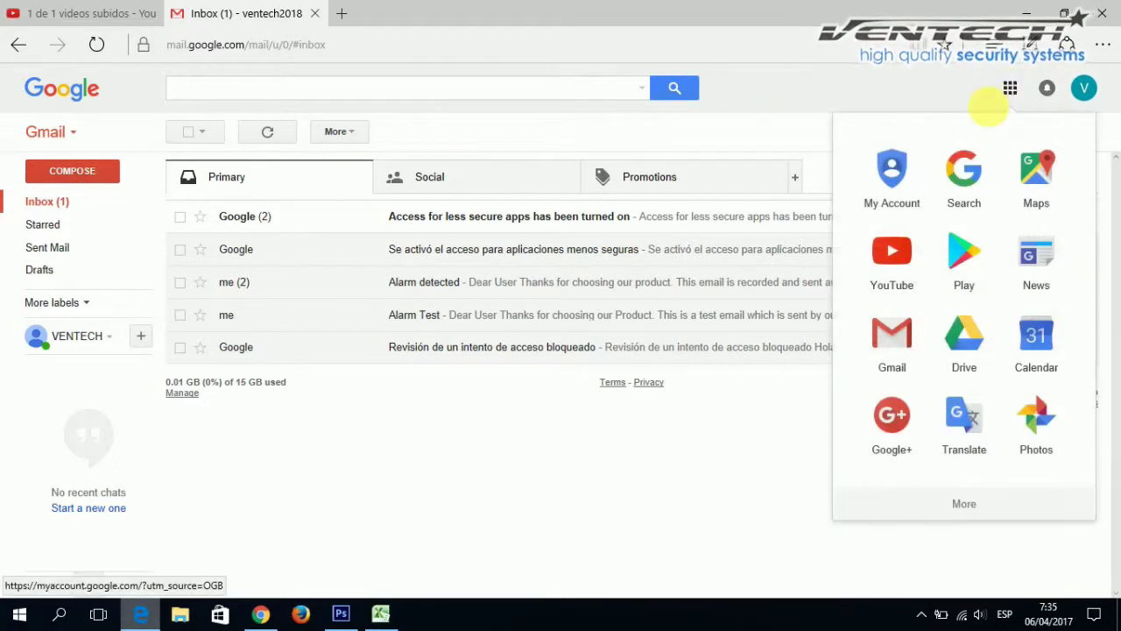
{"action": "left_click", "coordinate": [893, 175]}
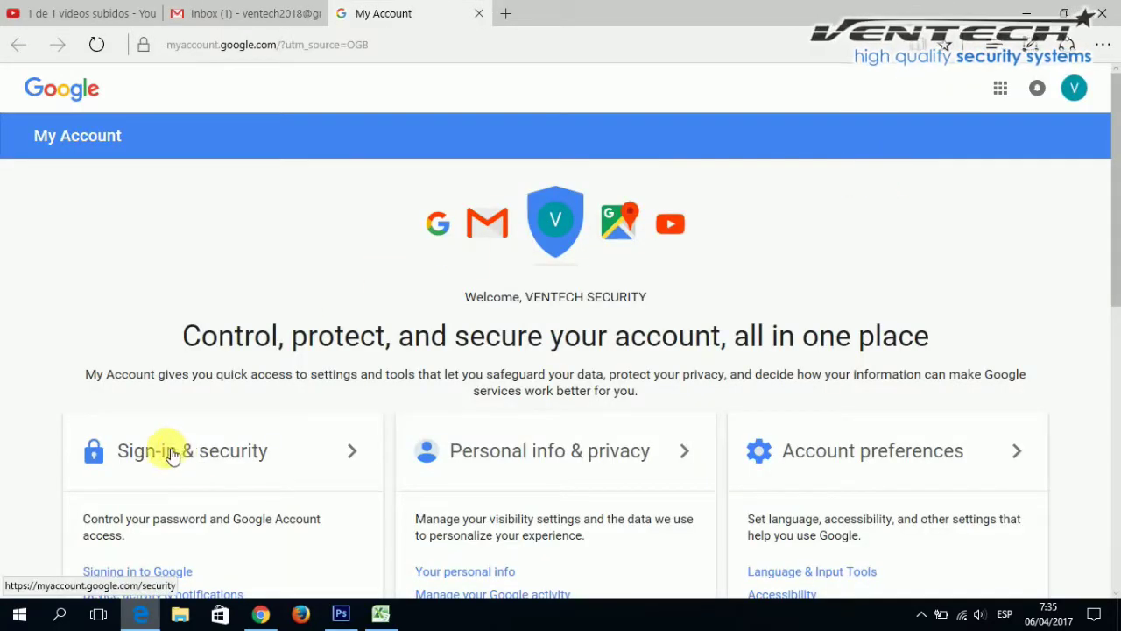
{"action": "left_click", "coordinate": [223, 447]}
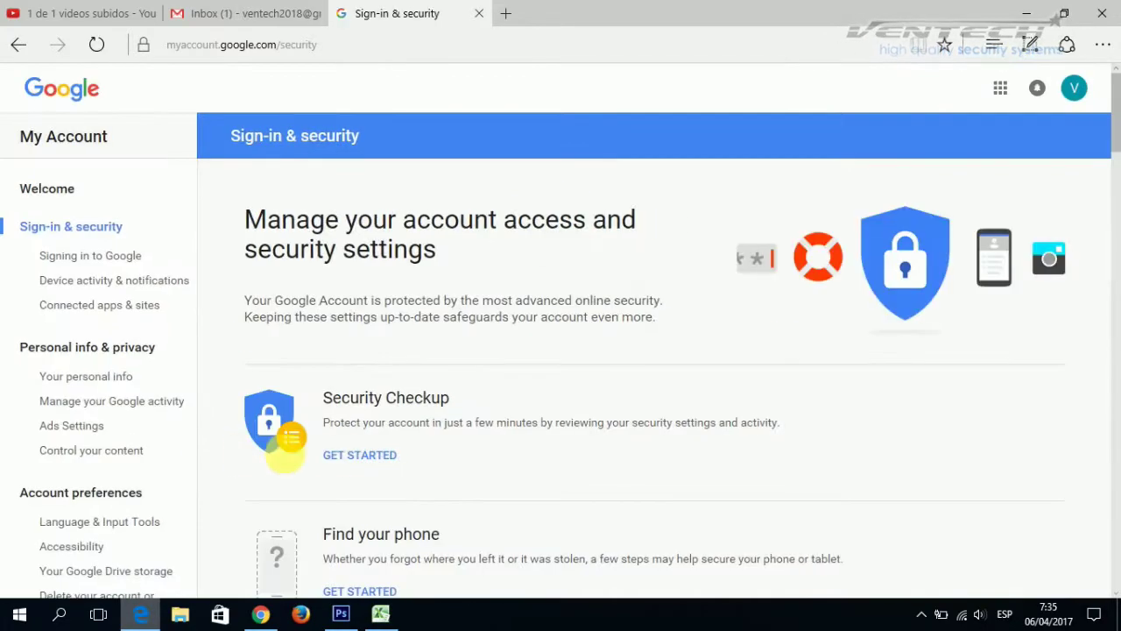
Turn on Allow less secure apps for the Google account.
{"action": "scroll", "coordinate": [671, 389], "scroll_direction": "down", "scroll_amount": 12}
{"action": "scroll", "coordinate": [753, 372], "scroll_direction": "down", "scroll_amount": 20}
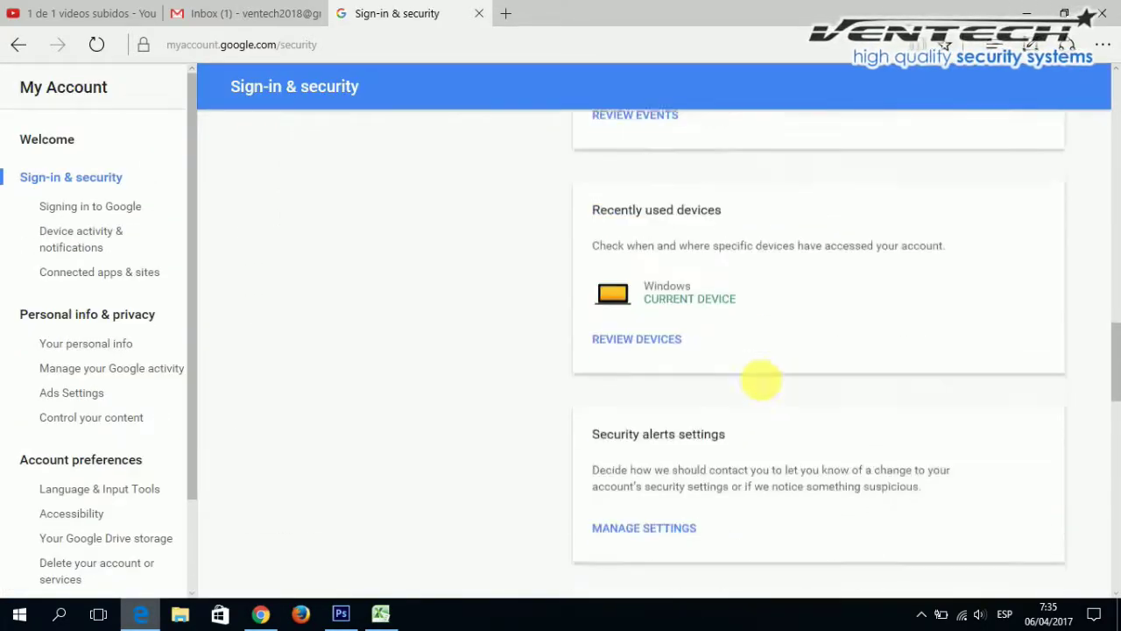
{"action": "scroll", "coordinate": [758, 375], "scroll_direction": "up", "scroll_amount": 3}
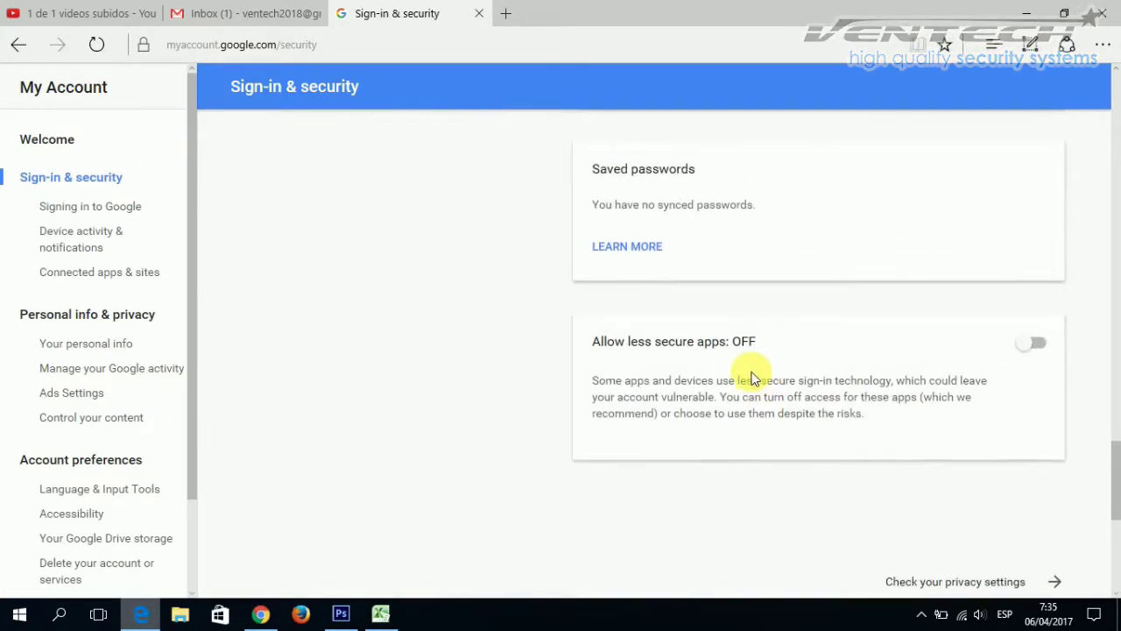
{"action": "left_click_drag", "start_coordinate": [611, 342], "coordinate": [757, 342]}
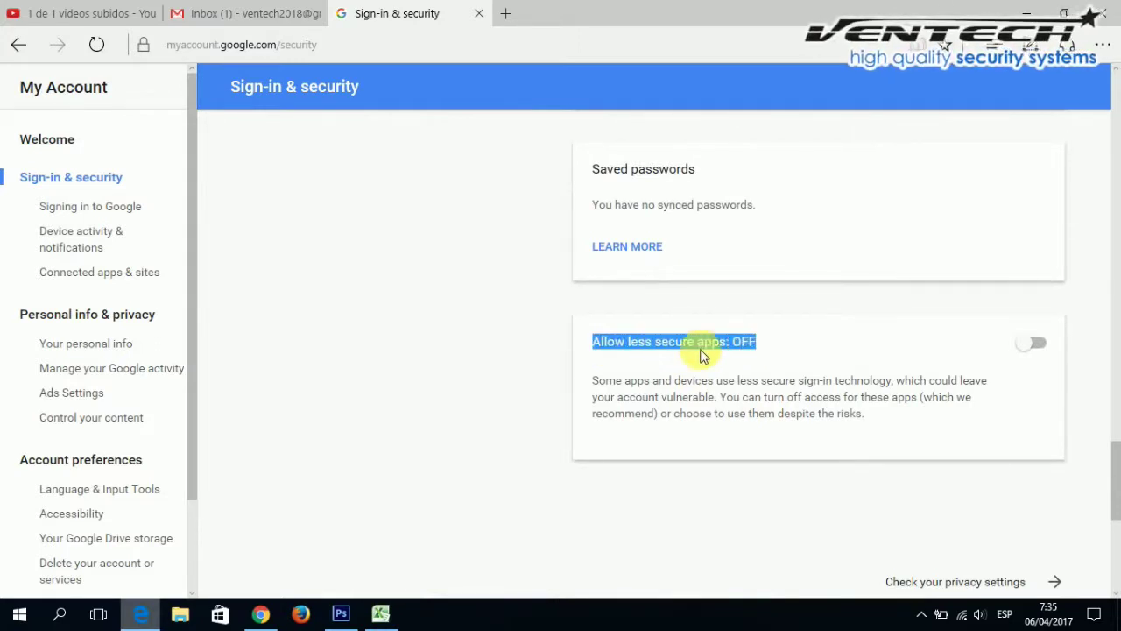
{"action": "left_click", "coordinate": [1035, 345]}
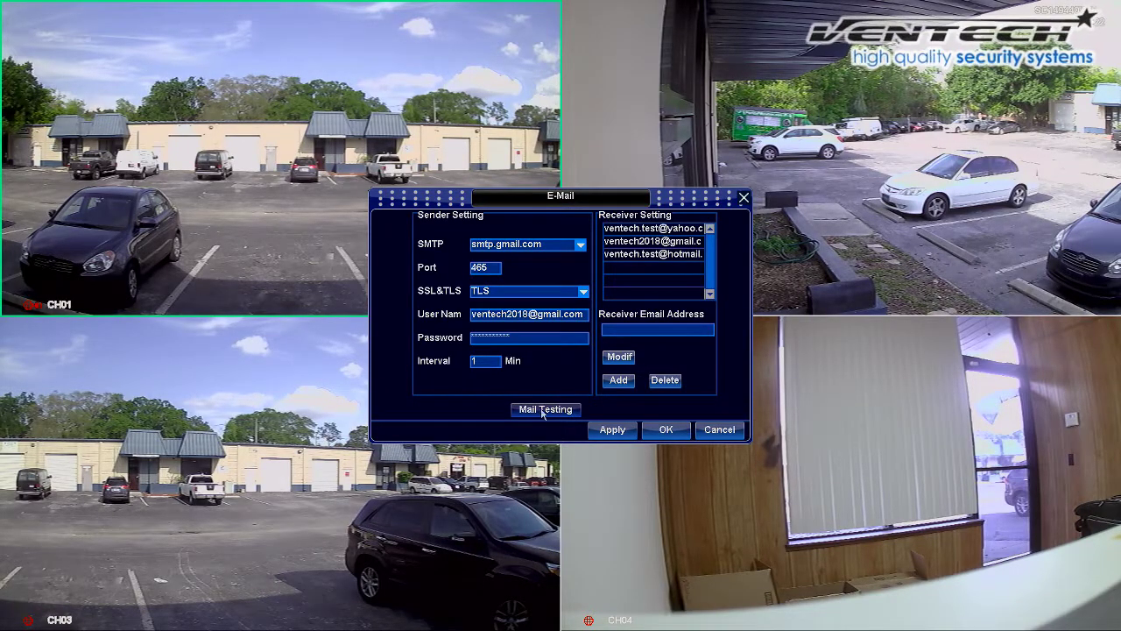
Switch back to the recorder's e-mail settings and send another test mail.
{"action": "left_click", "coordinate": [538, 410]}
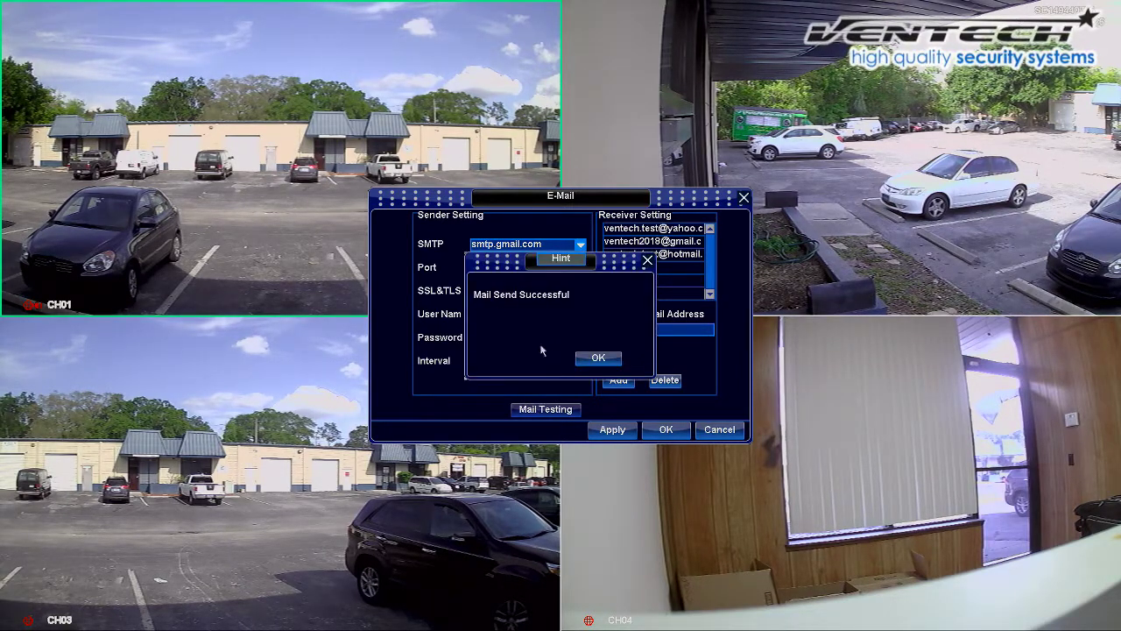
Dismiss the test mail message and save the e-mail settings.
{"action": "left_click", "coordinate": [598, 357]}
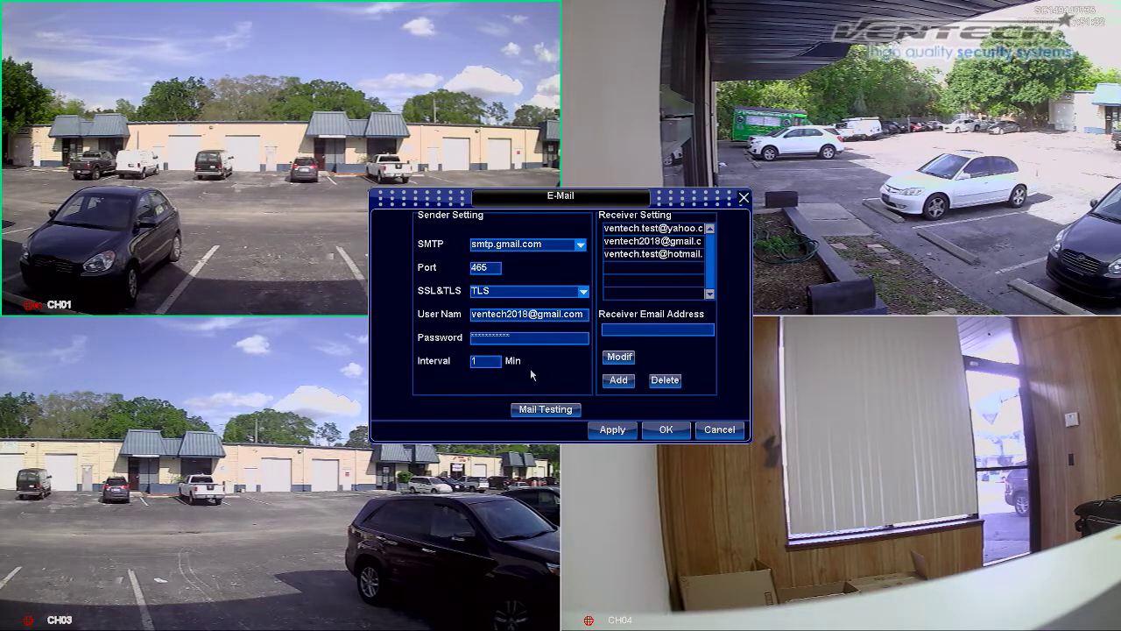
{"action": "left_click", "coordinate": [673, 431]}
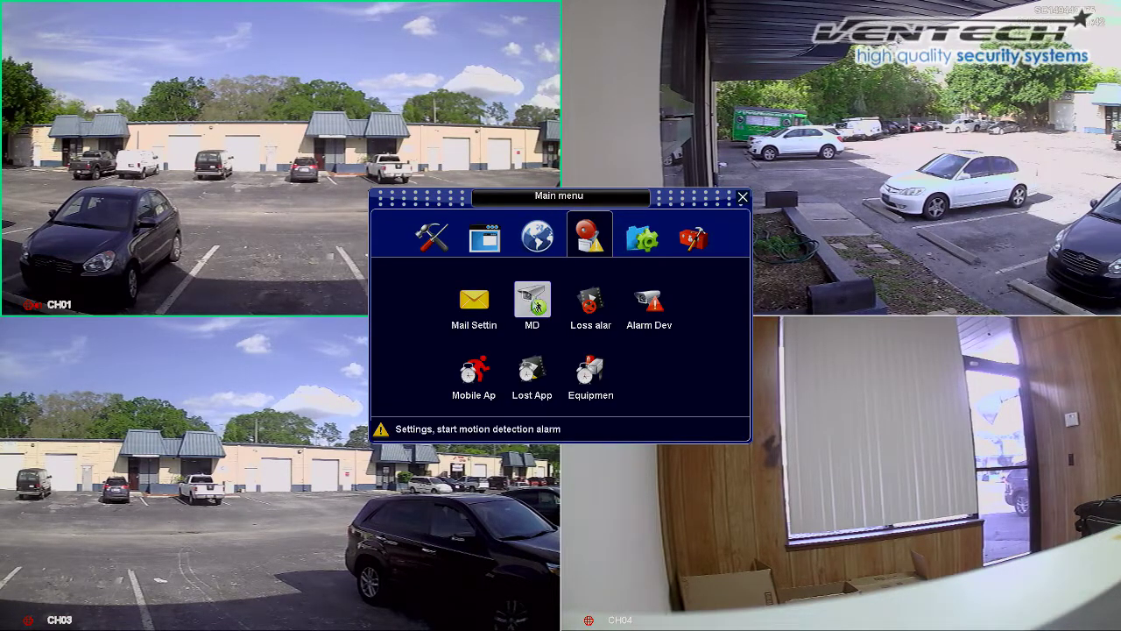
Enable motion detection for channel 01 and open its detection area settings.
{"action": "left_click", "coordinate": [534, 300]}
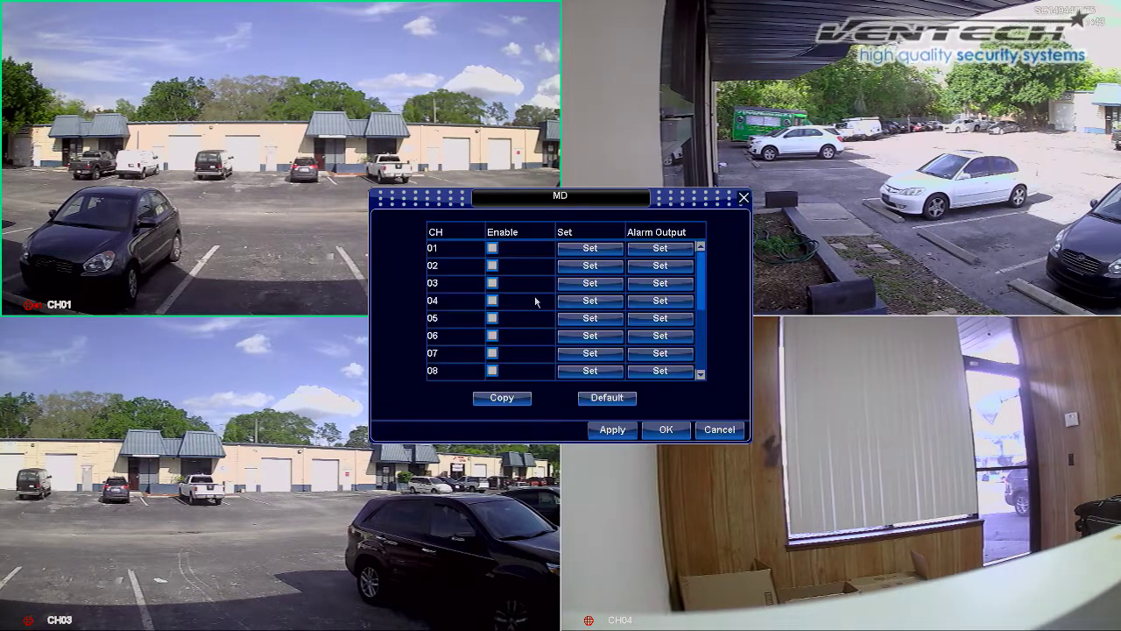
{"action": "left_click", "coordinate": [492, 249]}
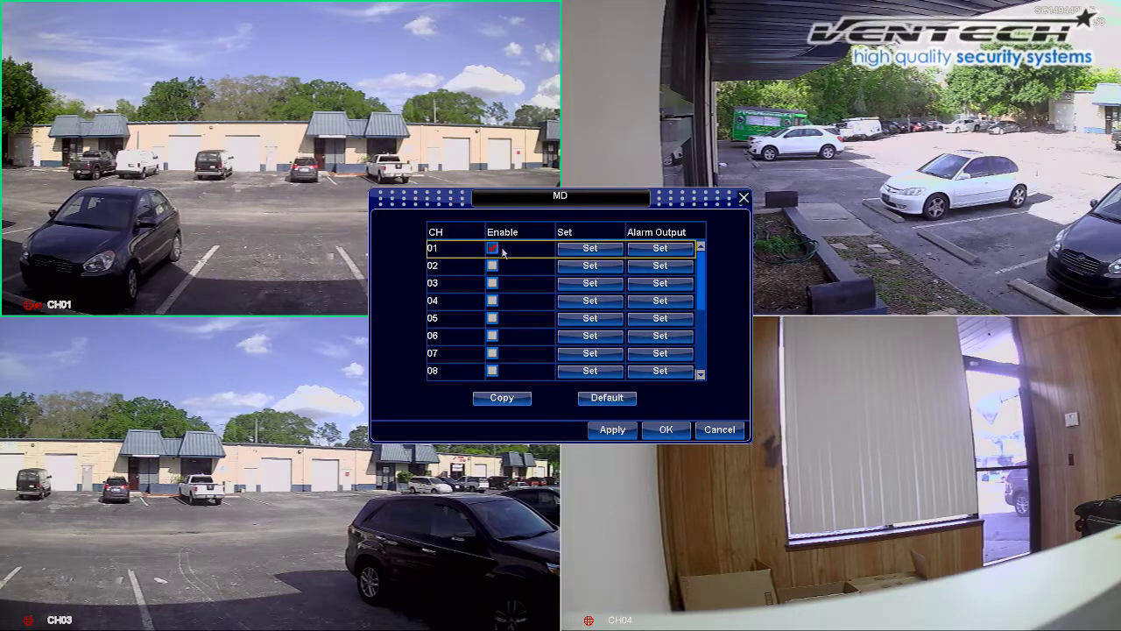
{"action": "left_click", "coordinate": [587, 251]}
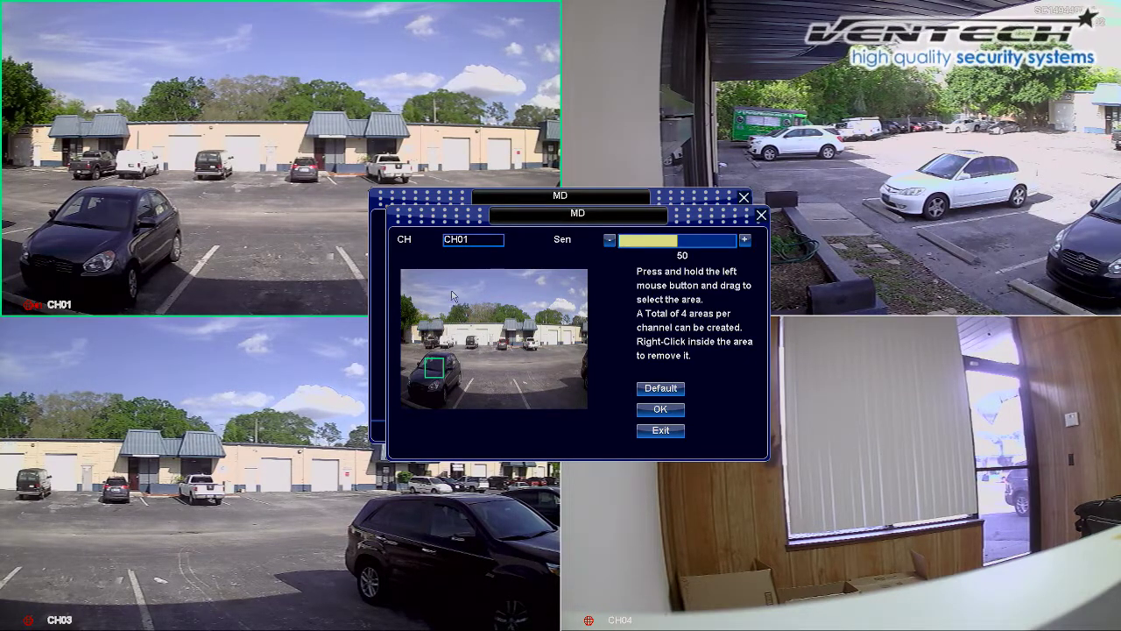
Draw extra motion detection areas on the CH01 image over the trees, the pavement and the sky.
{"action": "left_click_drag", "start_coordinate": [452, 293], "coordinate": [580, 404]}
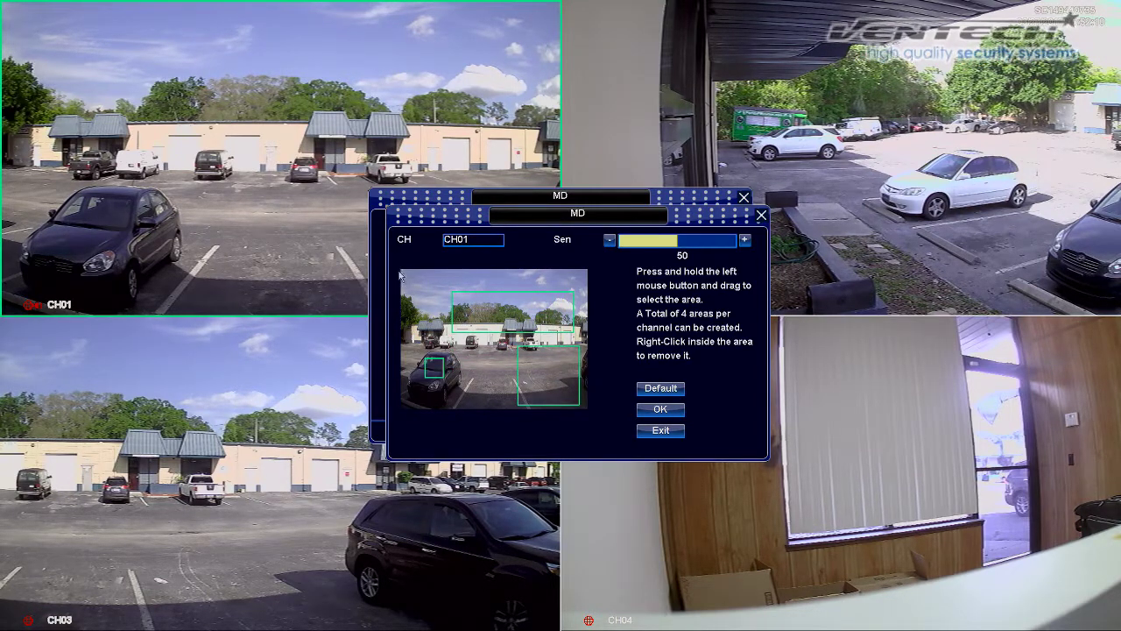
{"action": "left_click_drag", "start_coordinate": [407, 278], "coordinate": [433, 343]}
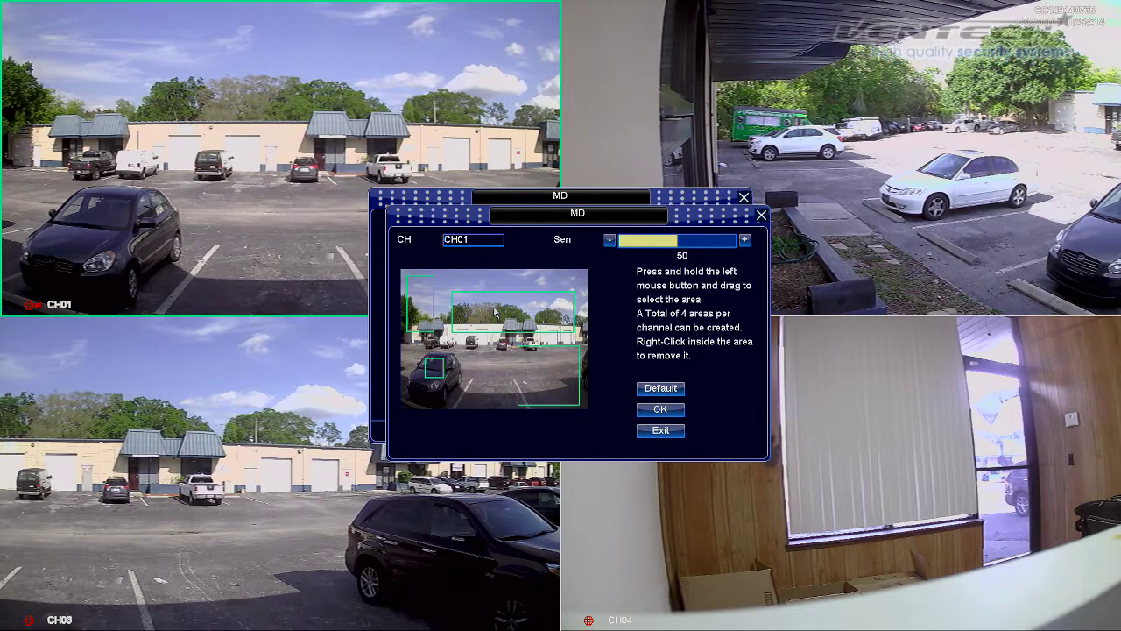
Remove all detection areas from the CH01 image, mark one small area on the pavement beside the parked car, and confirm.
{"action": "right_click", "coordinate": [496, 311]}
{"action": "right_click", "coordinate": [529, 368]}
{"action": "right_click", "coordinate": [426, 316]}
{"action": "right_click", "coordinate": [438, 367]}
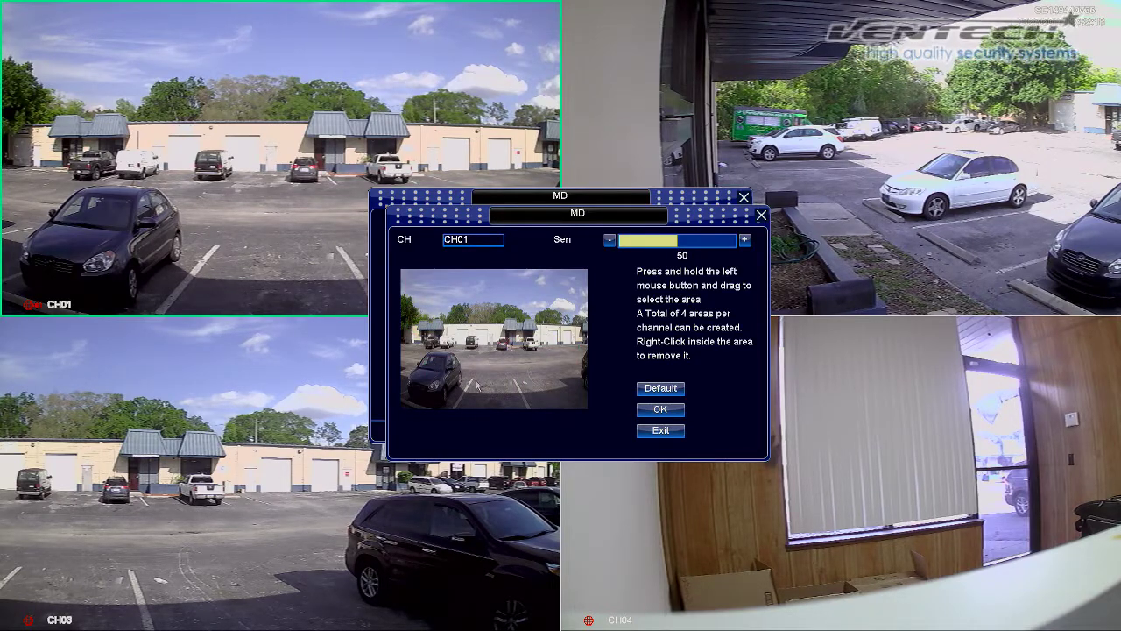
{"action": "left_click_drag", "start_coordinate": [473, 382], "coordinate": [516, 406]}
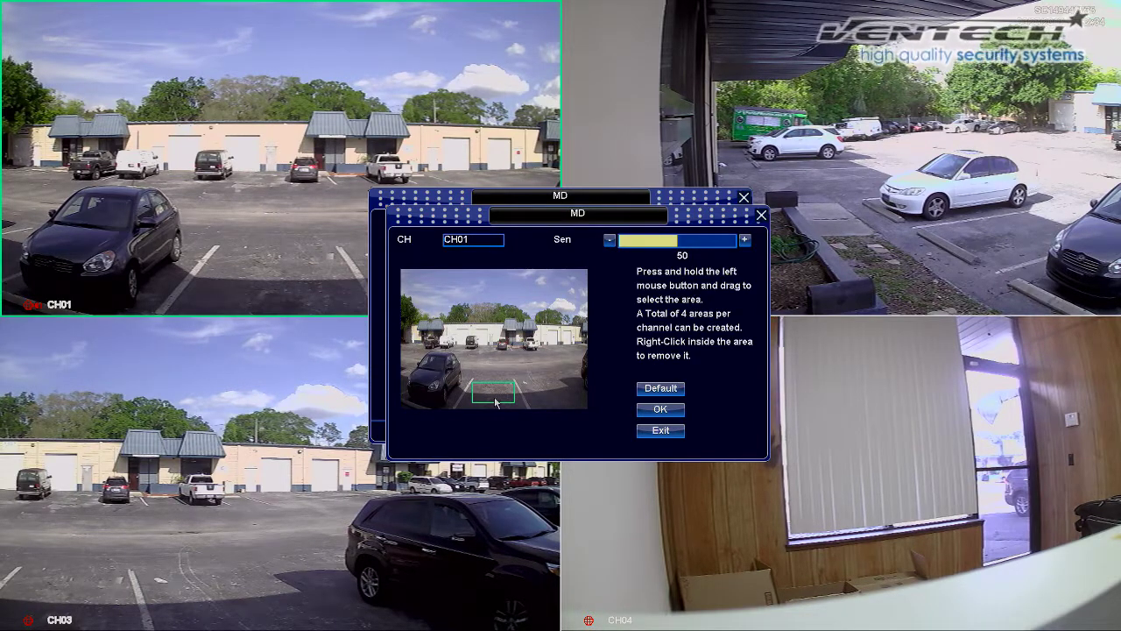
{"action": "left_click", "coordinate": [660, 410]}
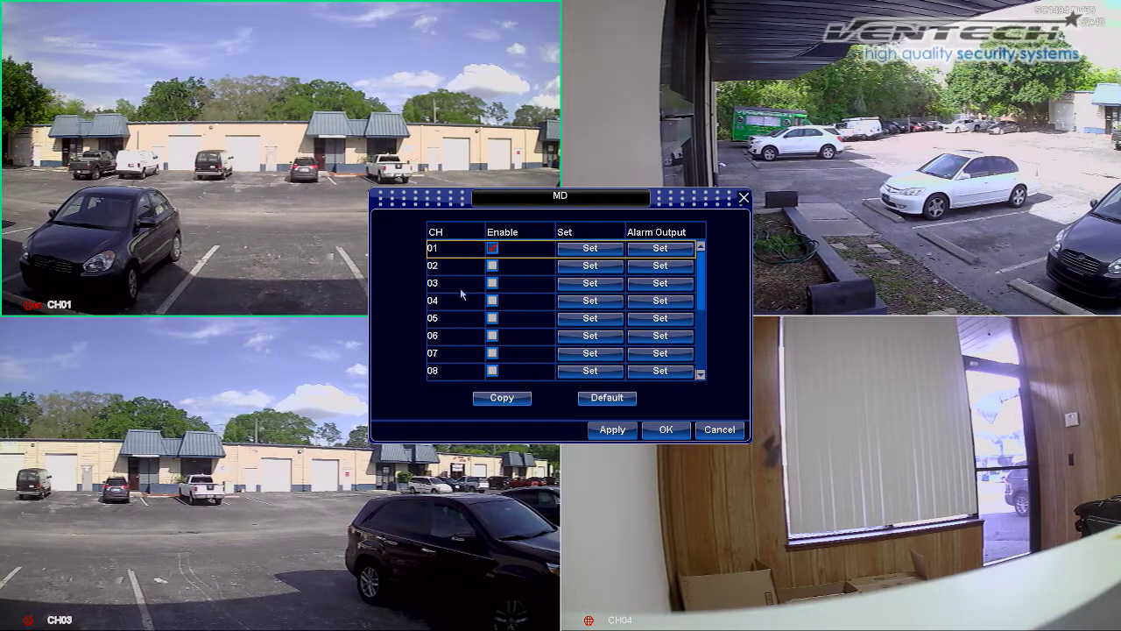
Enable motion detection for channel 04 and open its detection area settings.
{"action": "left_click", "coordinate": [493, 300]}
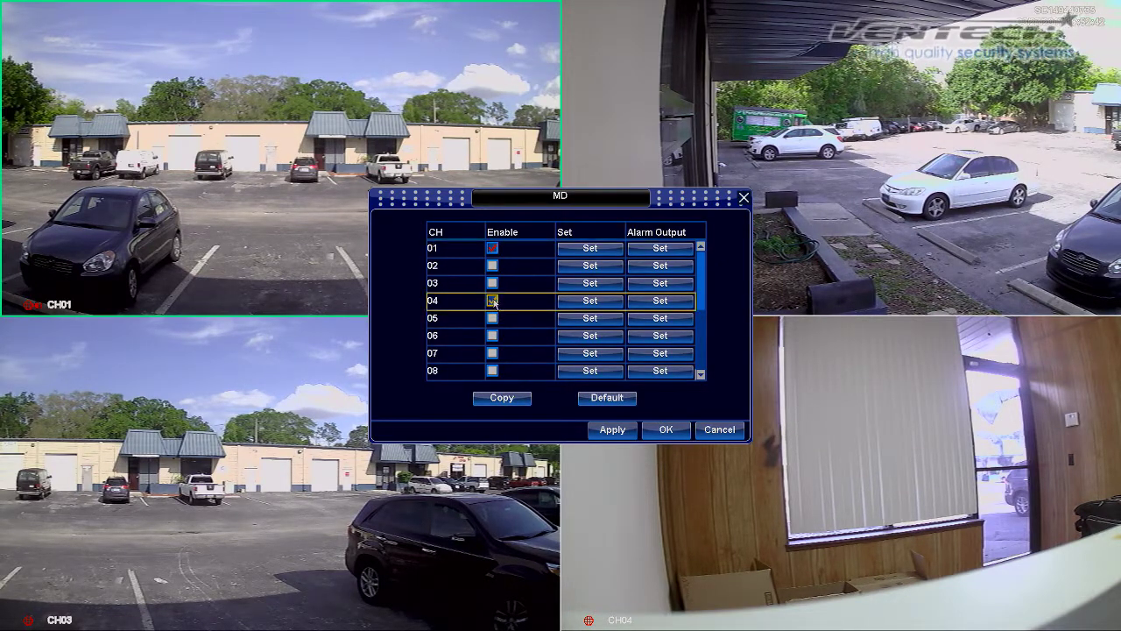
{"action": "left_click", "coordinate": [584, 303]}
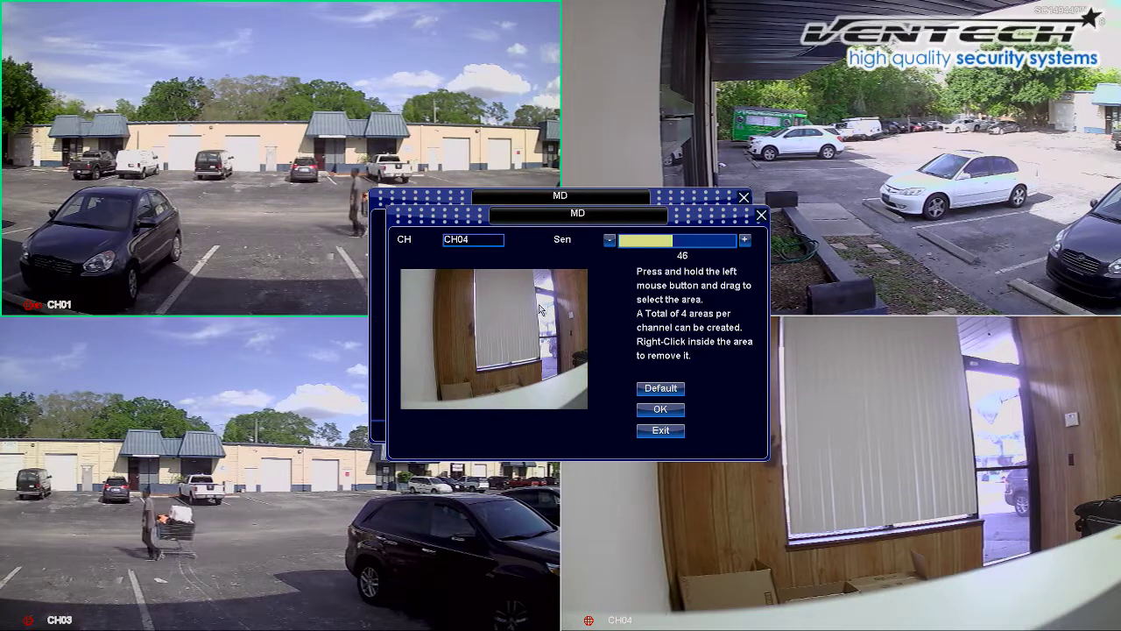
{"action": "left_click_drag", "start_coordinate": [543, 314], "coordinate": [553, 332]}
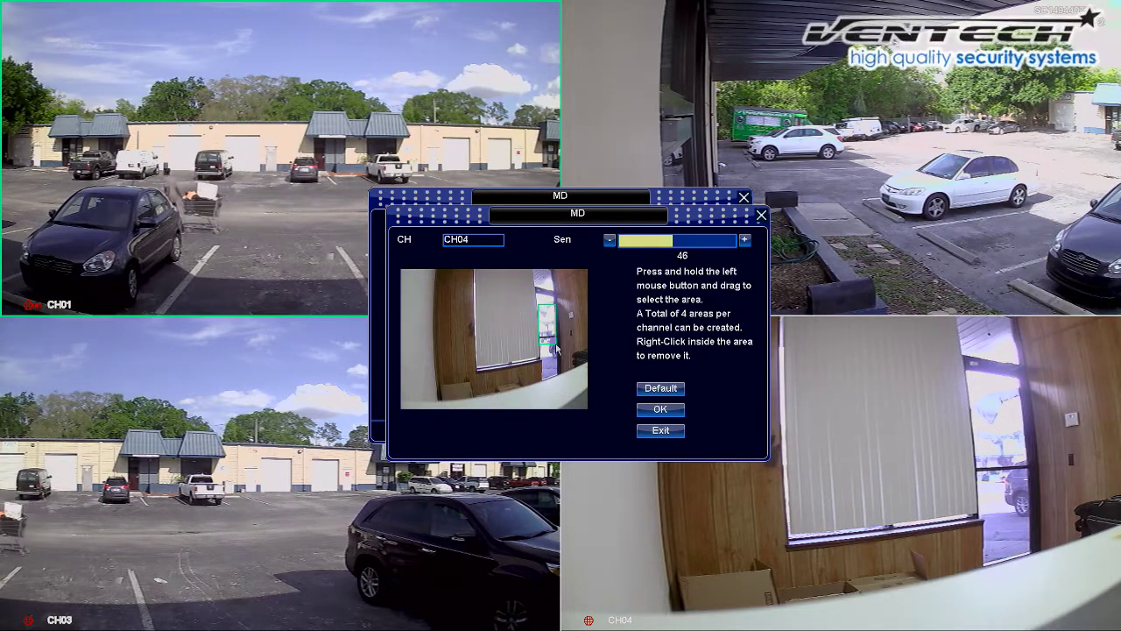
{"action": "left_click_drag", "start_coordinate": [557, 348], "coordinate": [559, 379]}
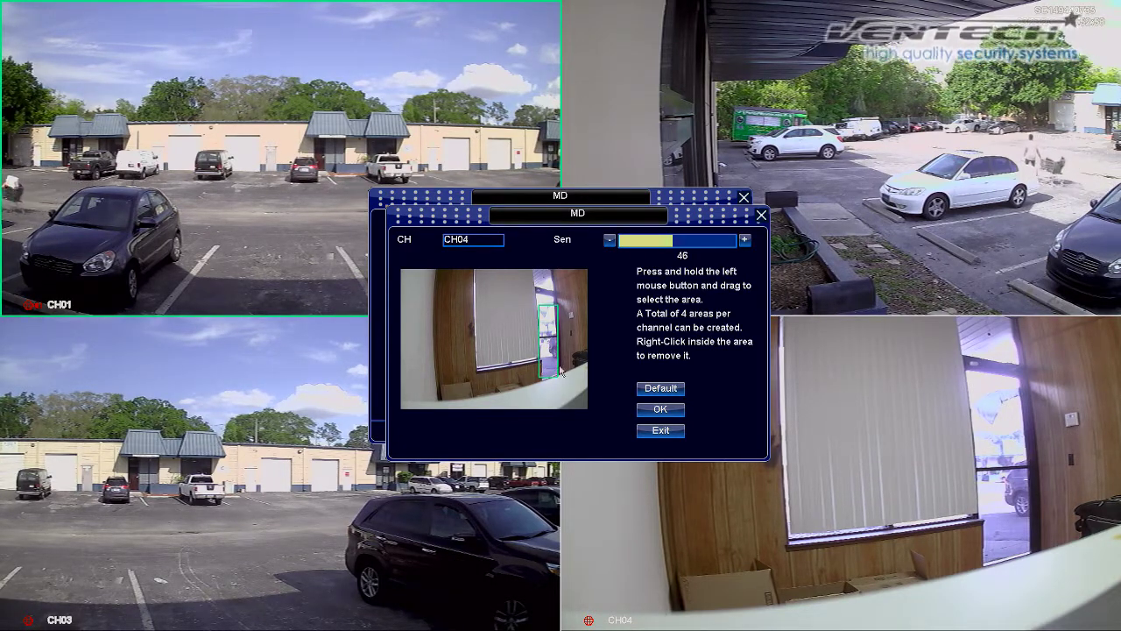
{"action": "right_click", "coordinate": [548, 333]}
Mark a detection area over the upper glass of the door on the CH04 image and confirm it.
{"action": "left_click_drag", "start_coordinate": [538, 297], "coordinate": [557, 337]}
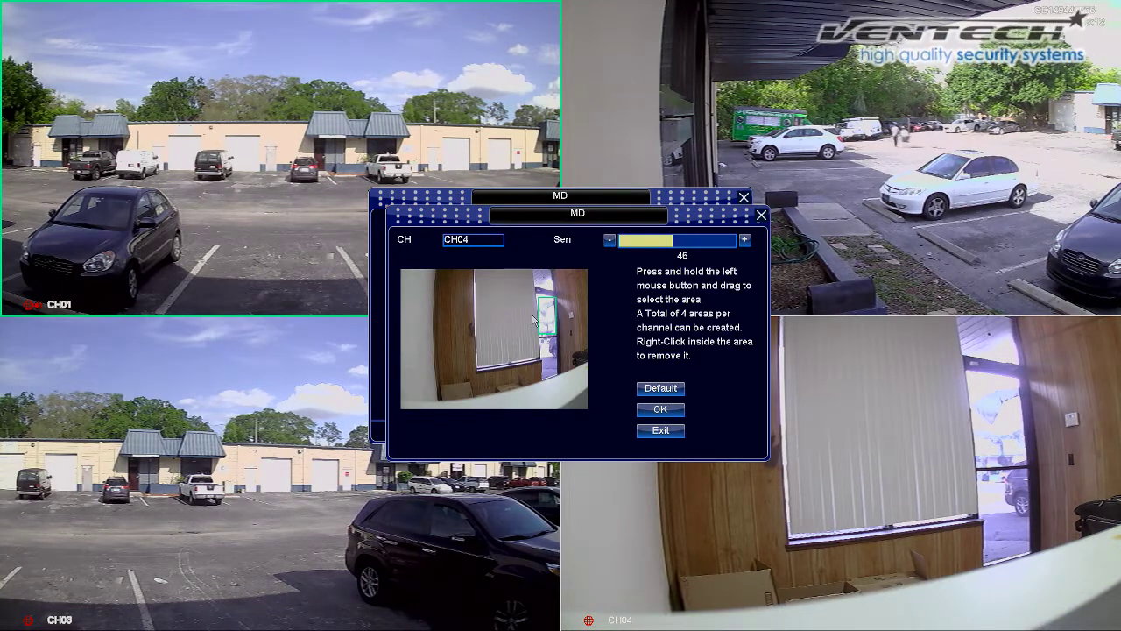
{"action": "left_click", "coordinate": [647, 410]}
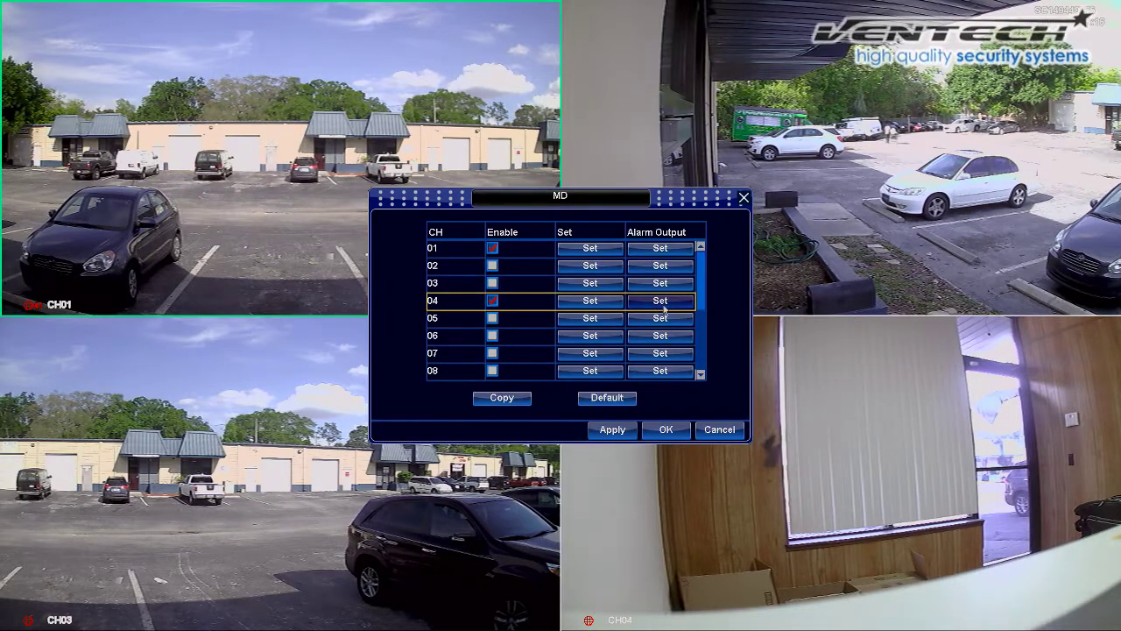
{"action": "left_click", "coordinate": [661, 301]}
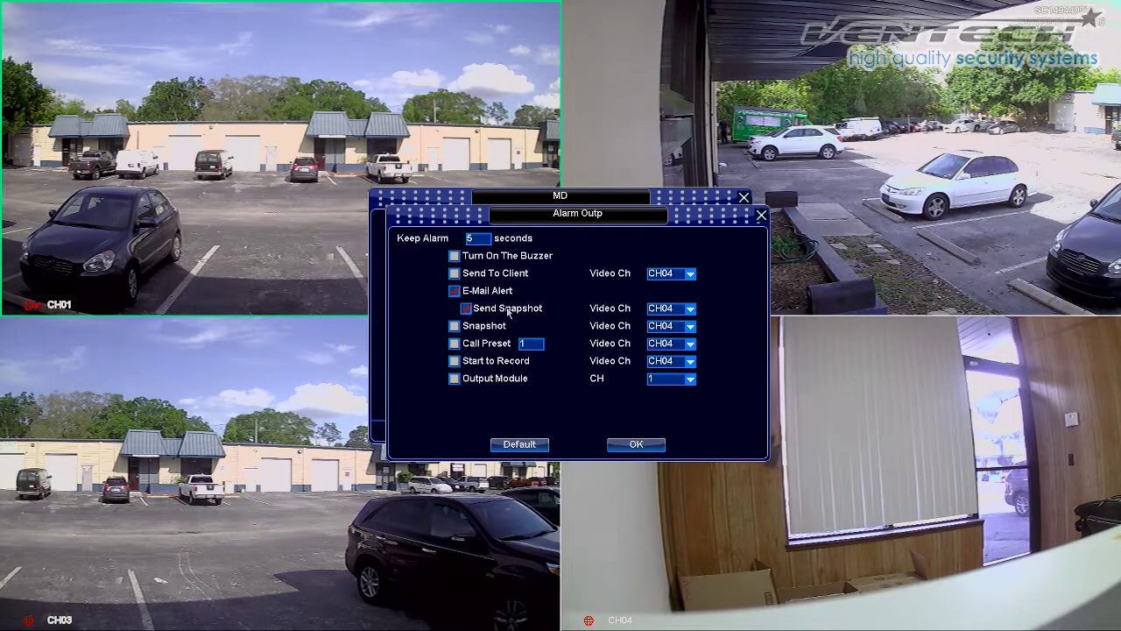
{"action": "left_click", "coordinate": [455, 360]}
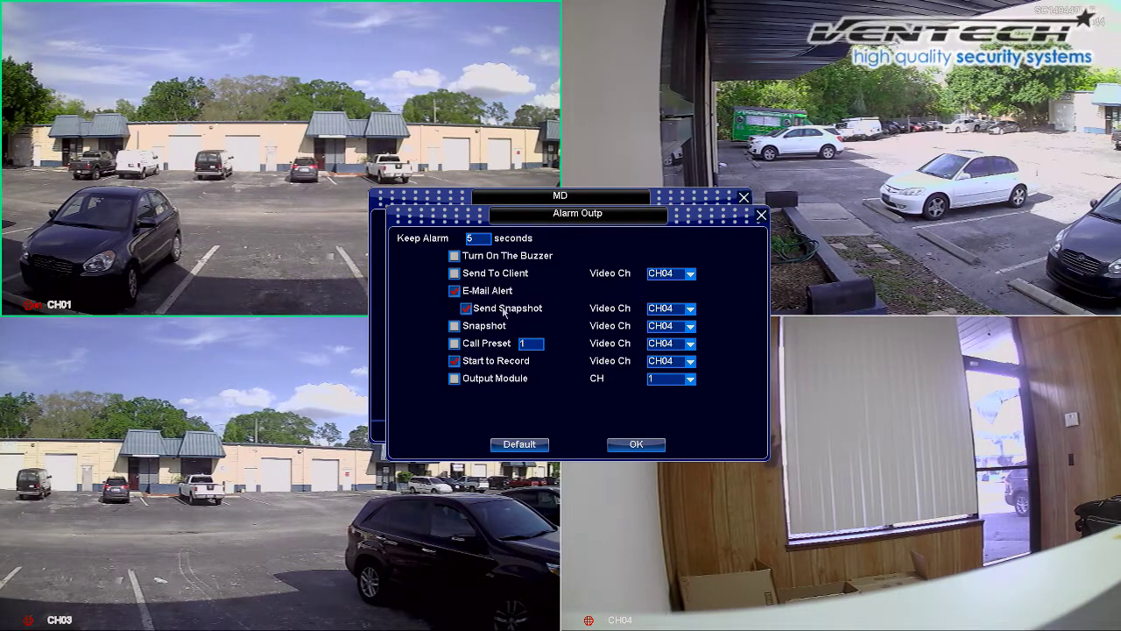
{"action": "left_click", "coordinate": [455, 257]}
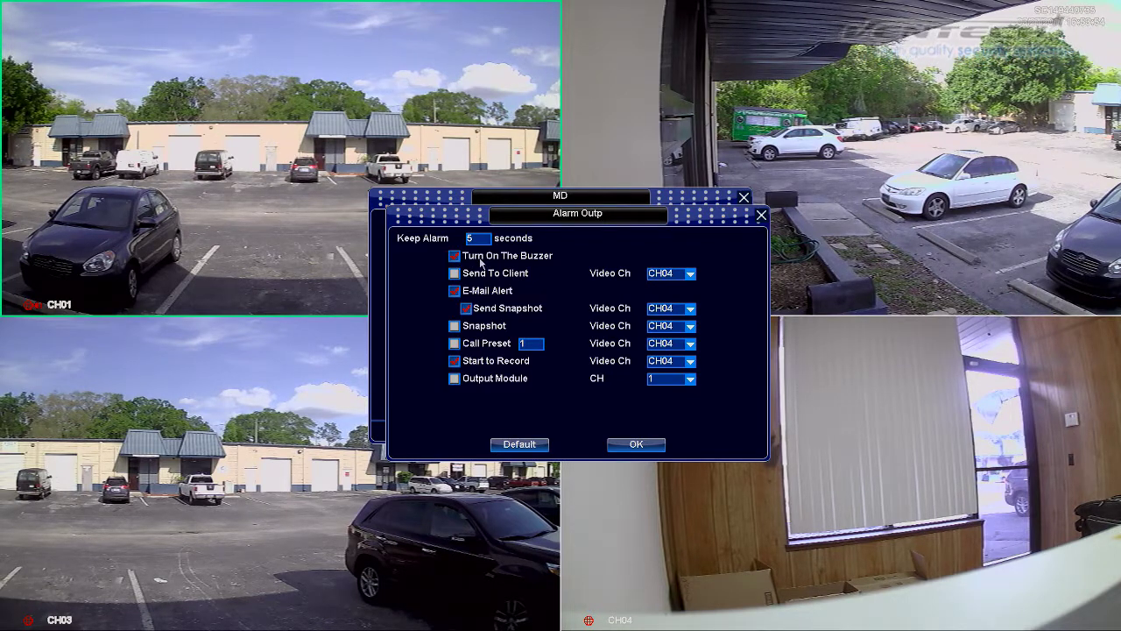
{"action": "right_click", "coordinate": [560, 271]}
Set channel 04's motion alarm output to turn on the buzzer and start recording on CH04, and confirm it.
{"action": "left_click", "coordinate": [637, 301]}
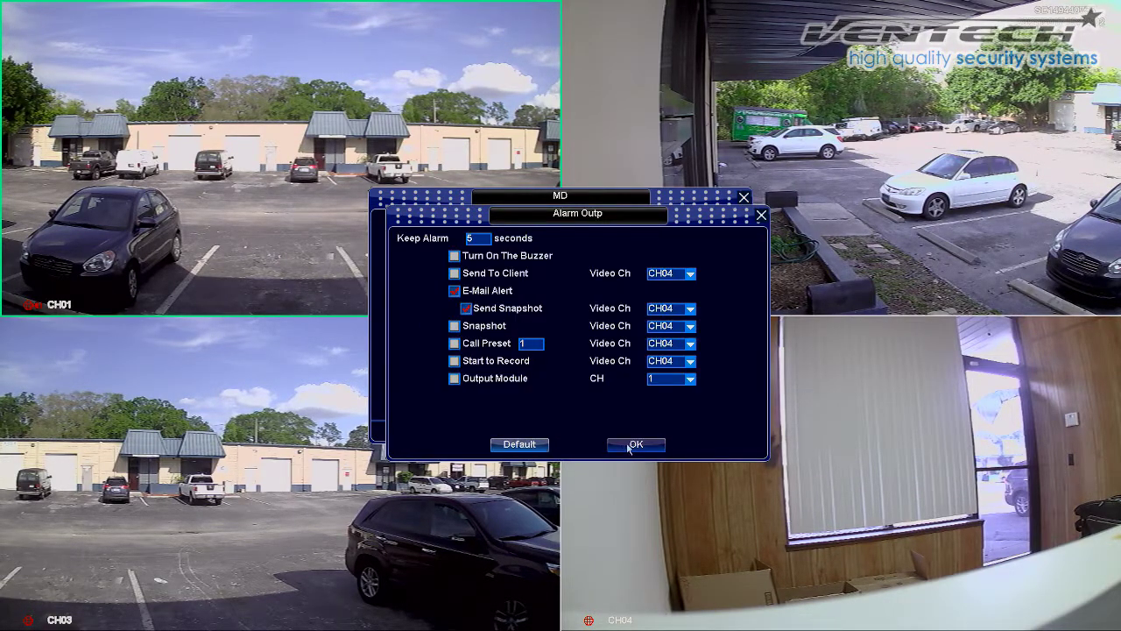
{"action": "left_click", "coordinate": [454, 256]}
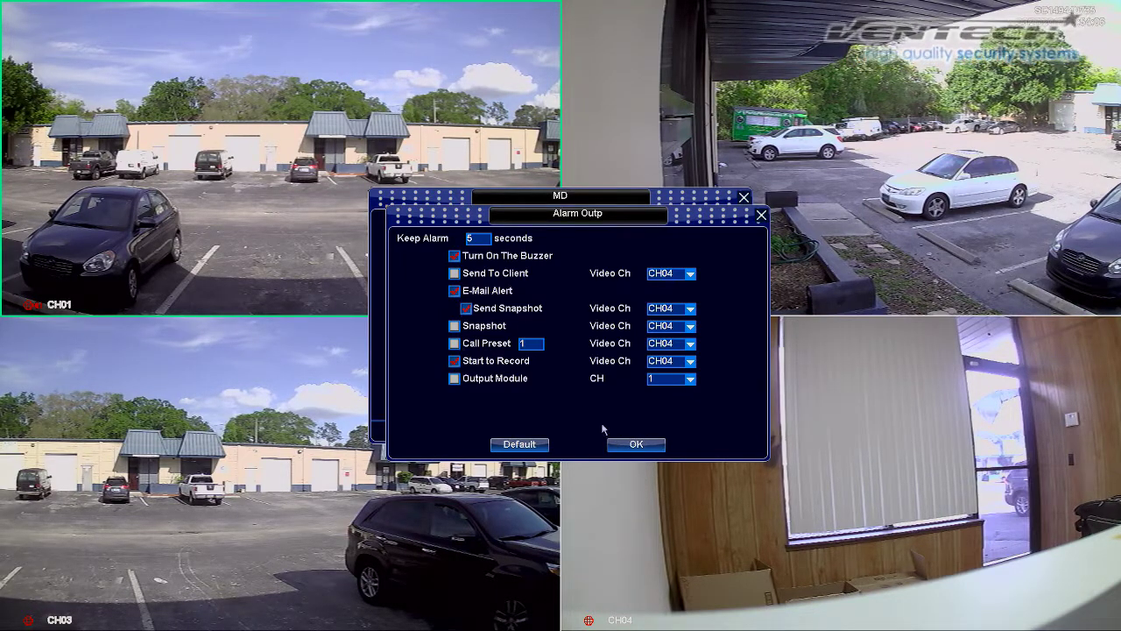
{"action": "left_click", "coordinate": [634, 445]}
{"action": "left_click", "coordinate": [635, 301]}
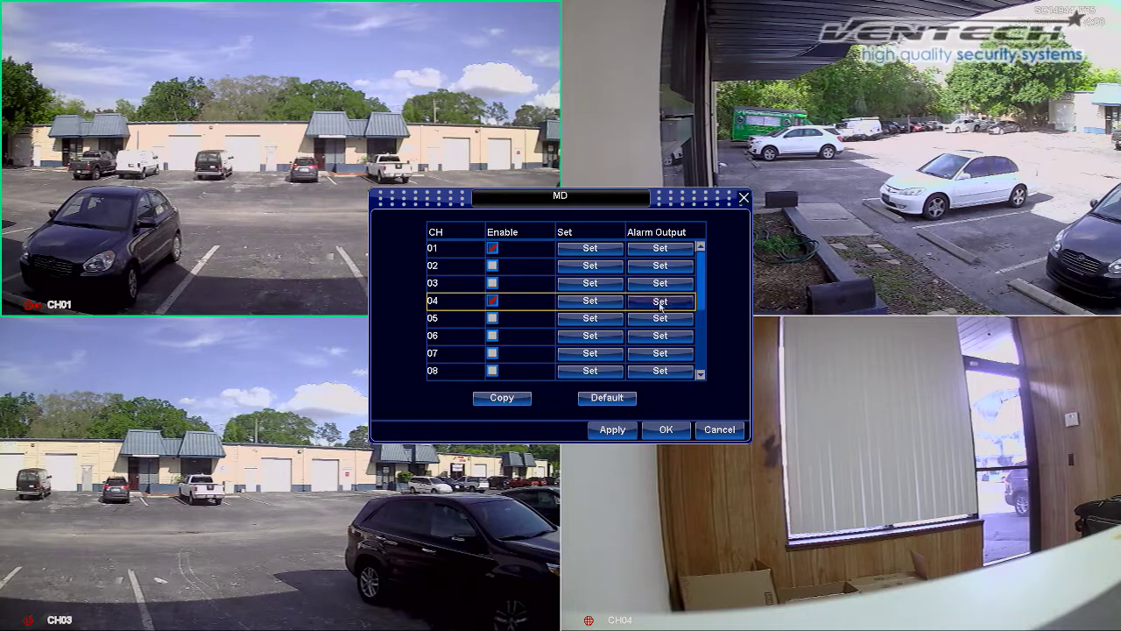
{"action": "left_click", "coordinate": [636, 444]}
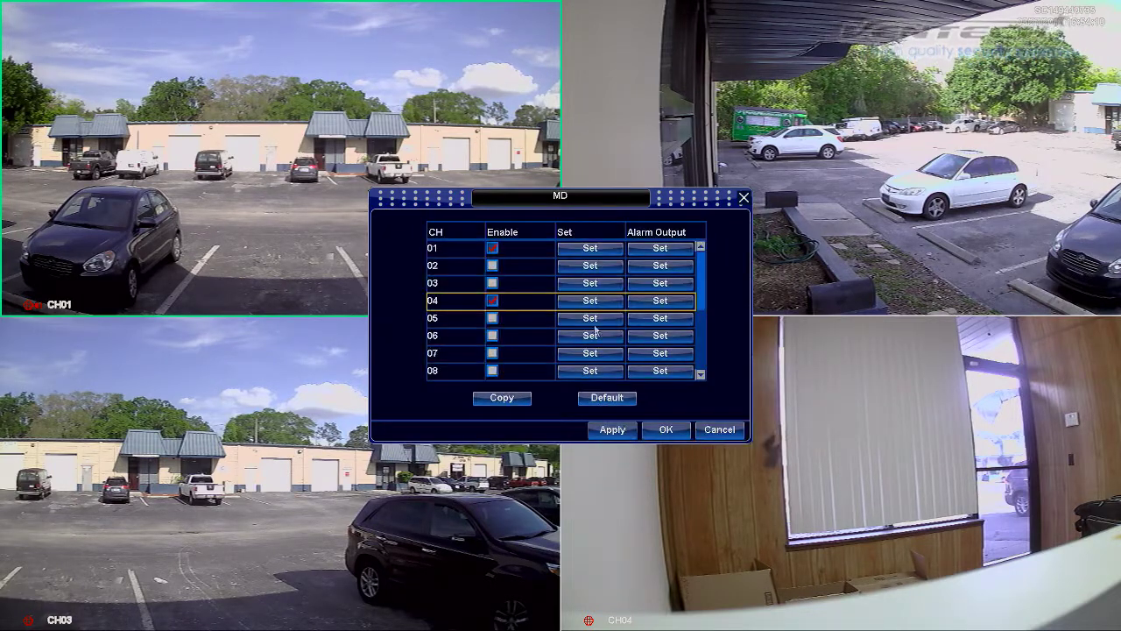
Enable the e-mail alert with snapshot in channel 01's motion alarm output and confirm it.
{"action": "left_click", "coordinate": [664, 250]}
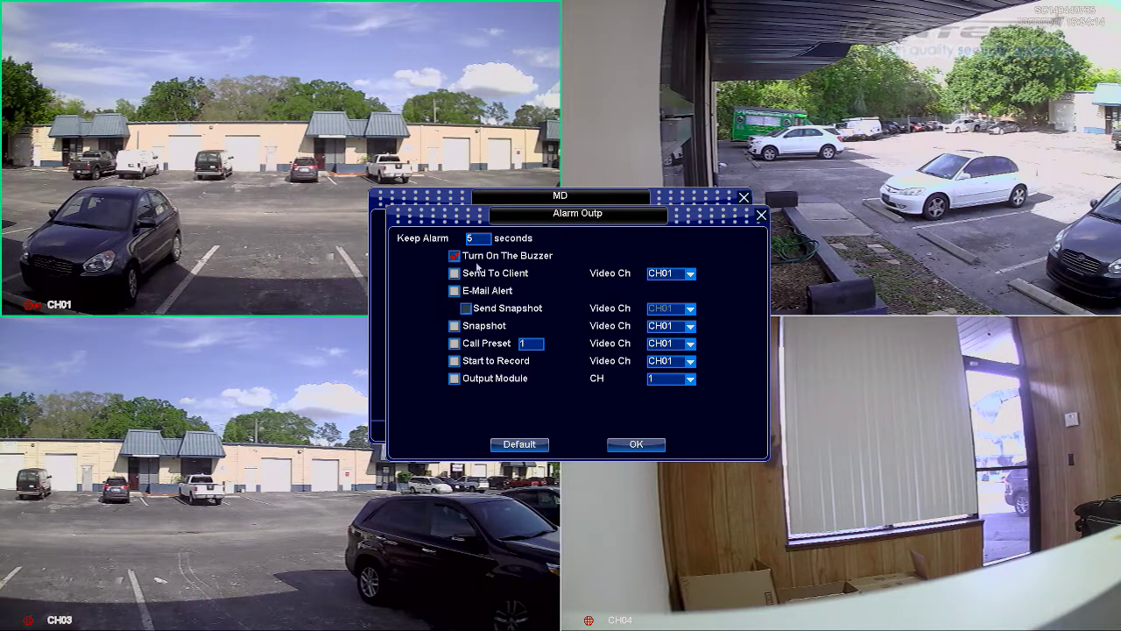
{"action": "left_click", "coordinate": [454, 291]}
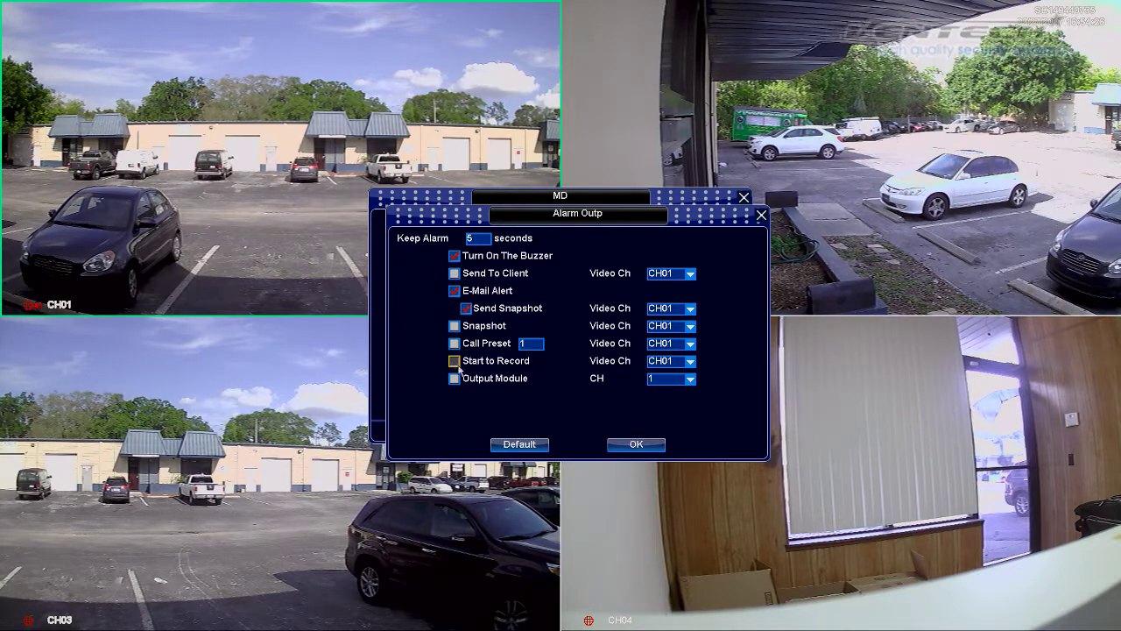
{"action": "left_click", "coordinate": [634, 444]}
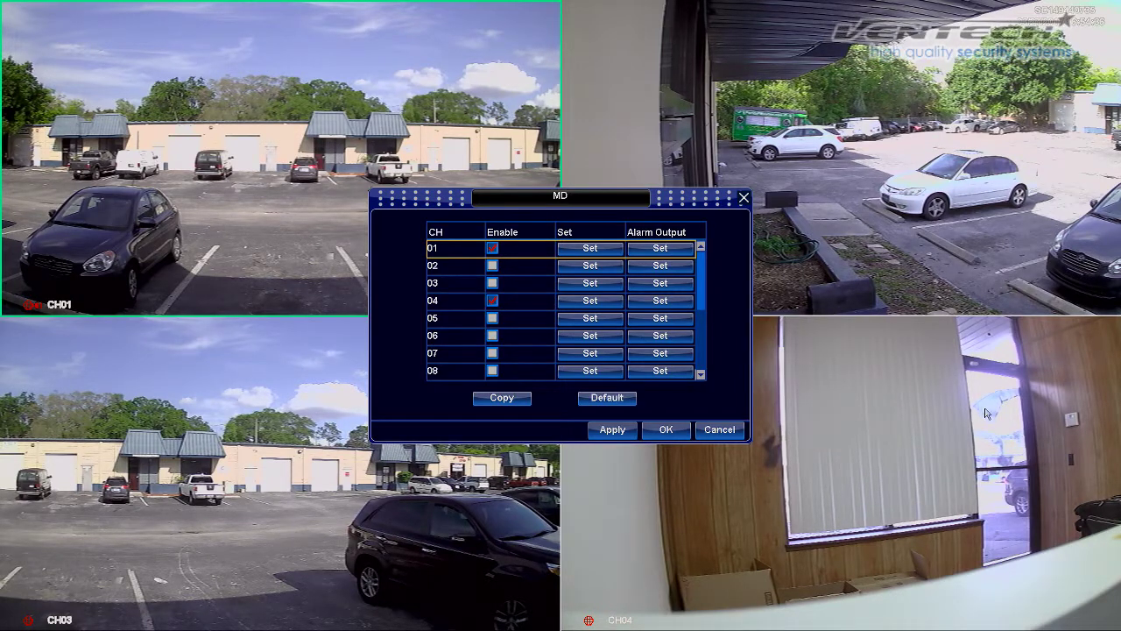
Apply and save the motion detection settings, and close the main menu to return to the live view.
{"action": "left_click", "coordinate": [610, 432]}
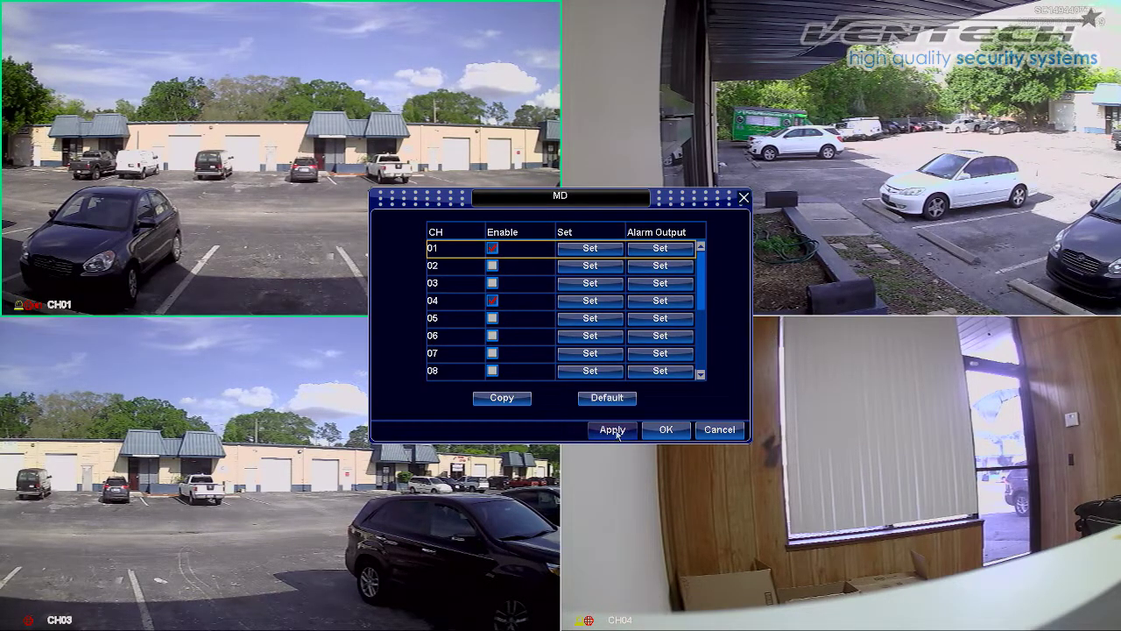
{"action": "left_click", "coordinate": [664, 430]}
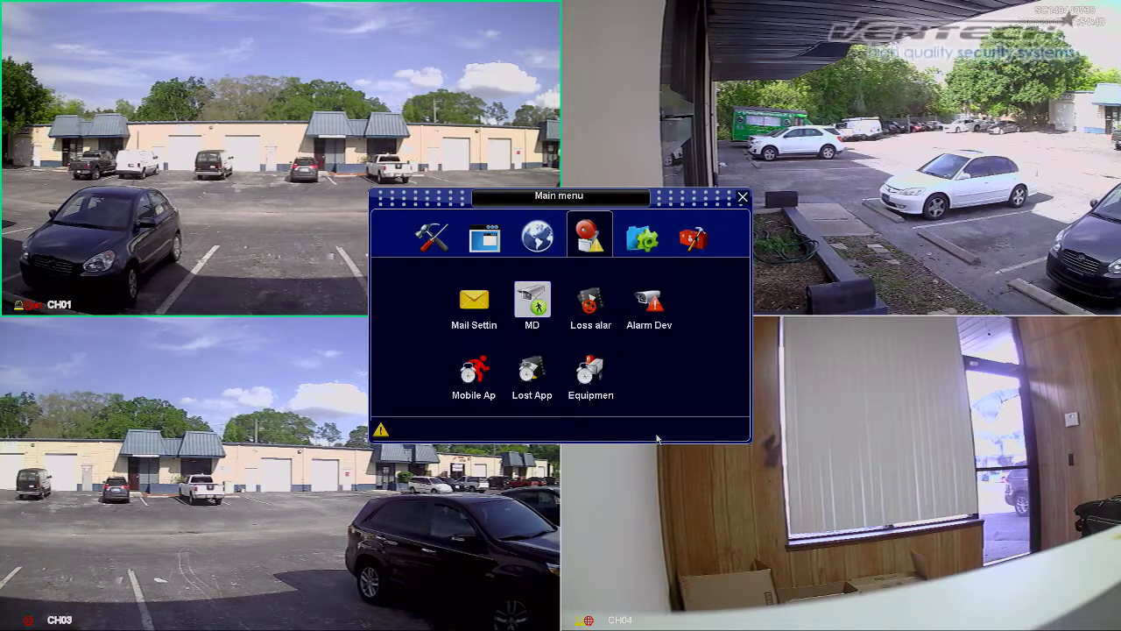
{"action": "right_click", "coordinate": [642, 372]}
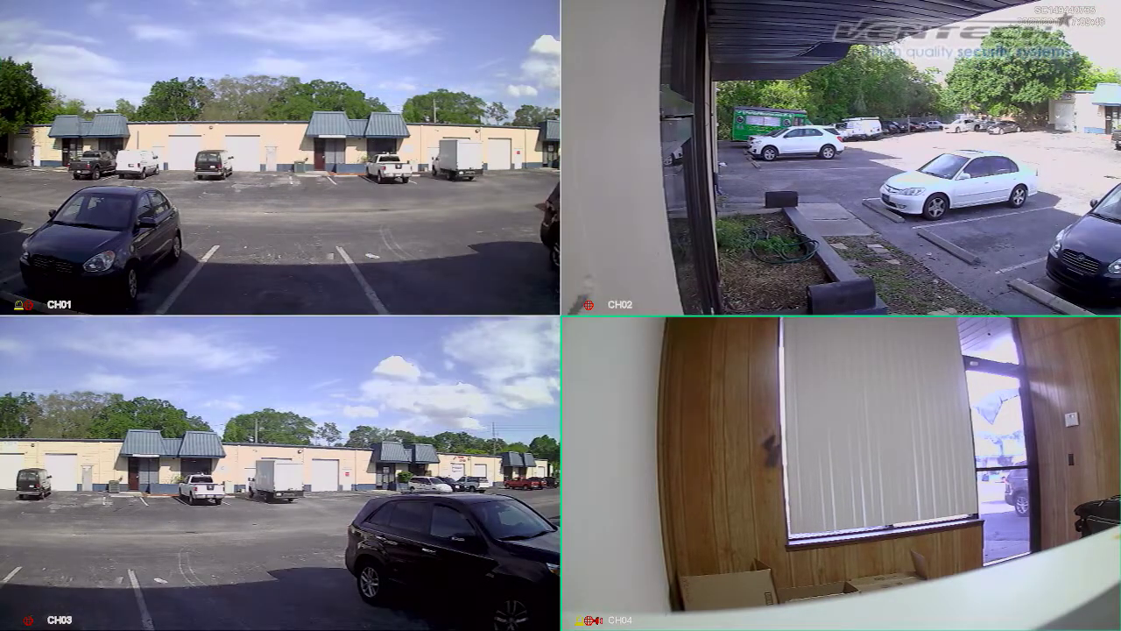
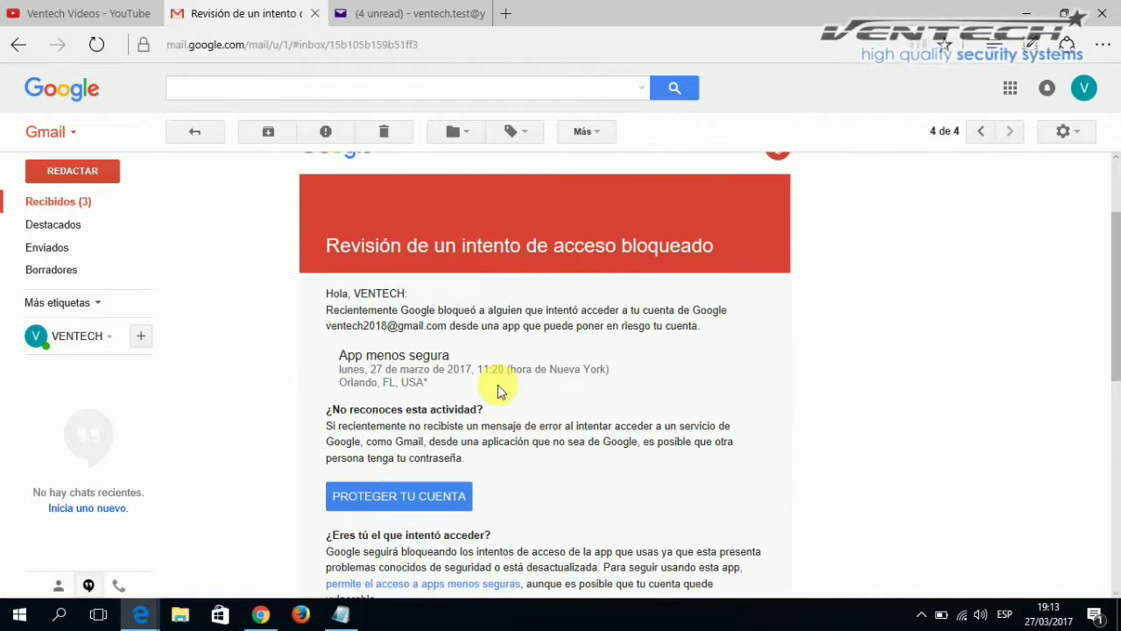
Return to the Gmail inbox and read Google's message about access for less secure apps.
{"action": "scroll", "coordinate": [497, 407], "scroll_direction": "up", "scroll_amount": 3}
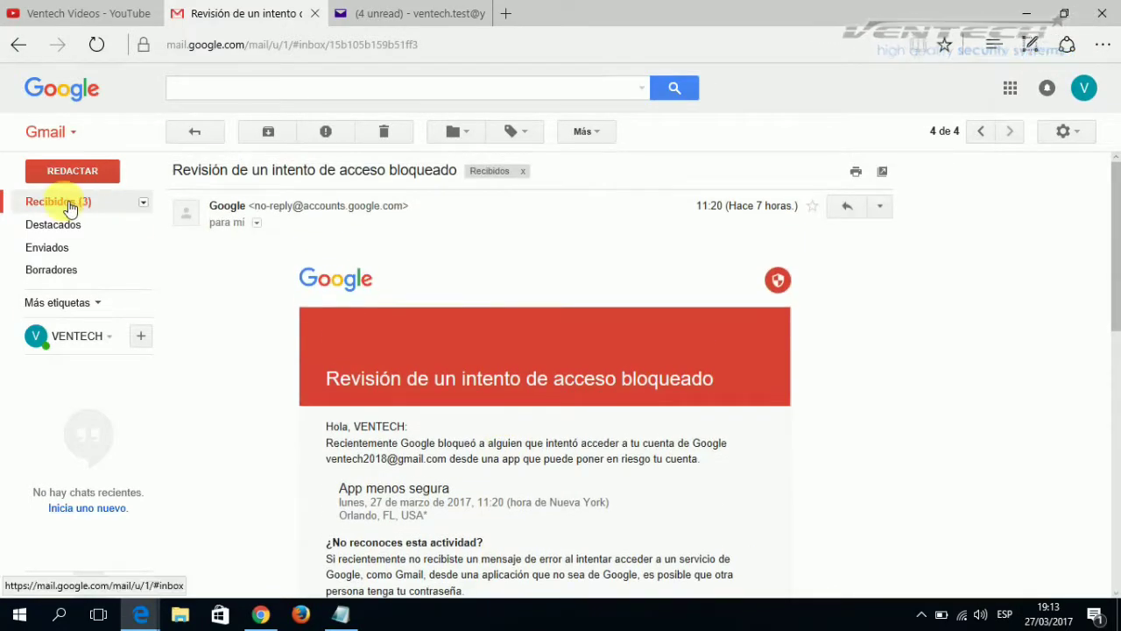
{"action": "left_click", "coordinate": [51, 201]}
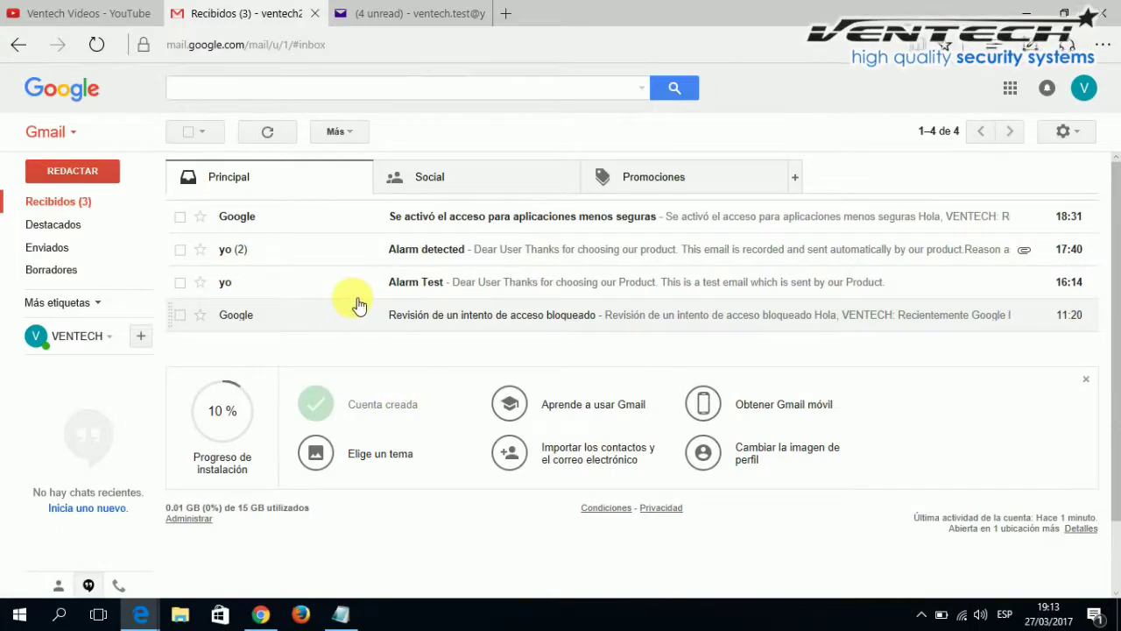
{"action": "left_click", "coordinate": [455, 224]}
{"action": "scroll", "coordinate": [462, 388], "scroll_direction": "down", "scroll_amount": 2}
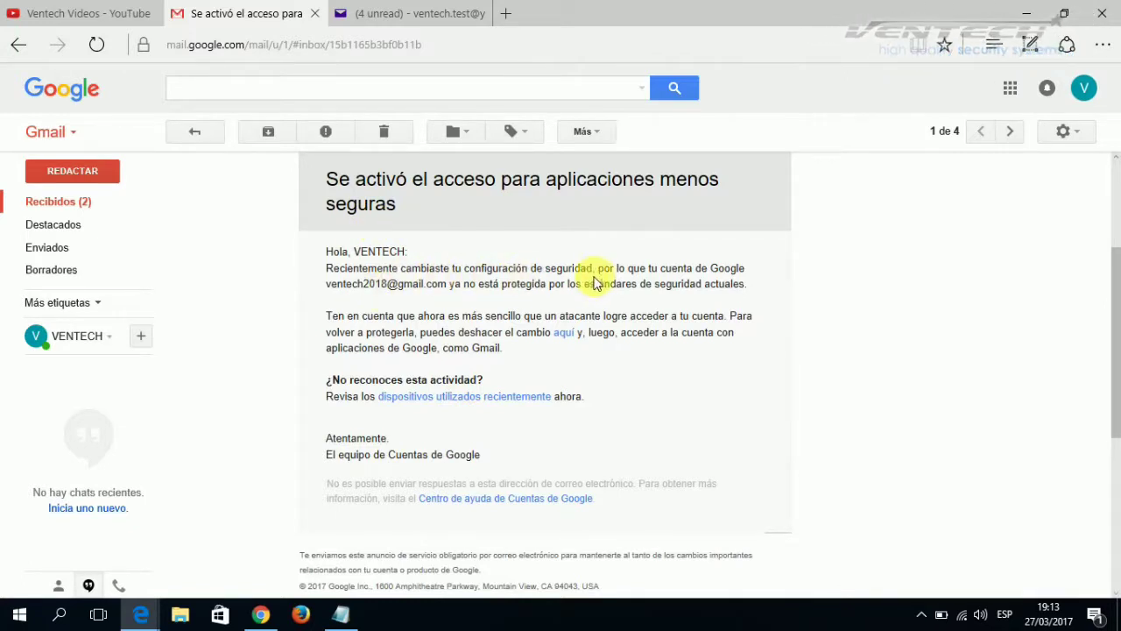
{"action": "scroll", "coordinate": [585, 326], "scroll_direction": "up", "scroll_amount": 1}
Go back to the inbox and open the Alarm Test e-mail.
{"action": "left_click", "coordinate": [57, 201]}
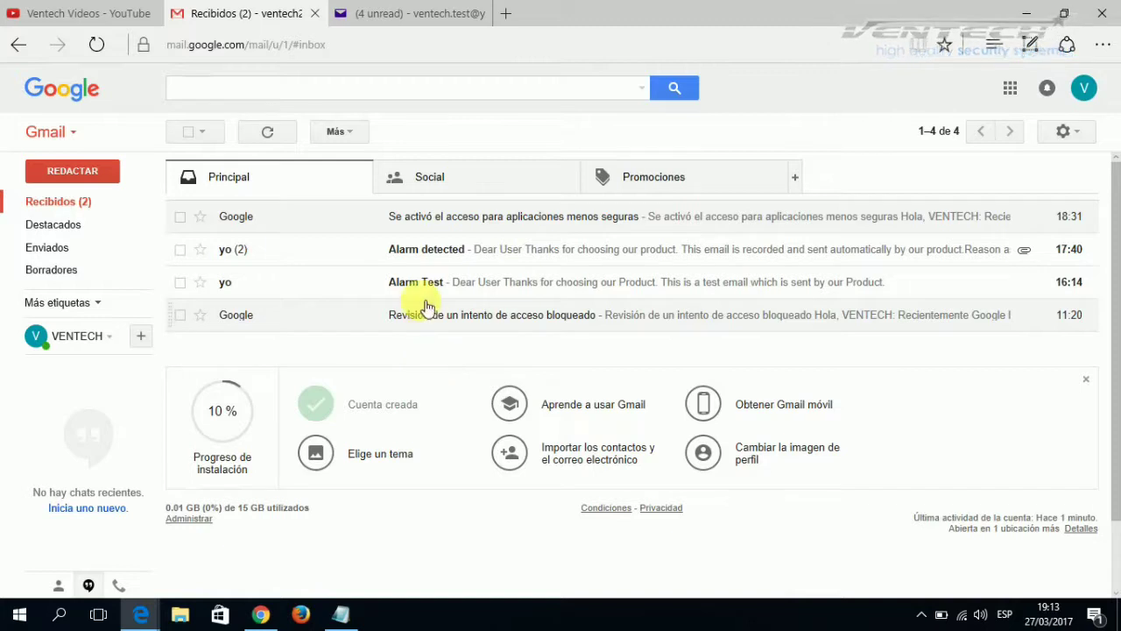
{"action": "left_click", "coordinate": [432, 289]}
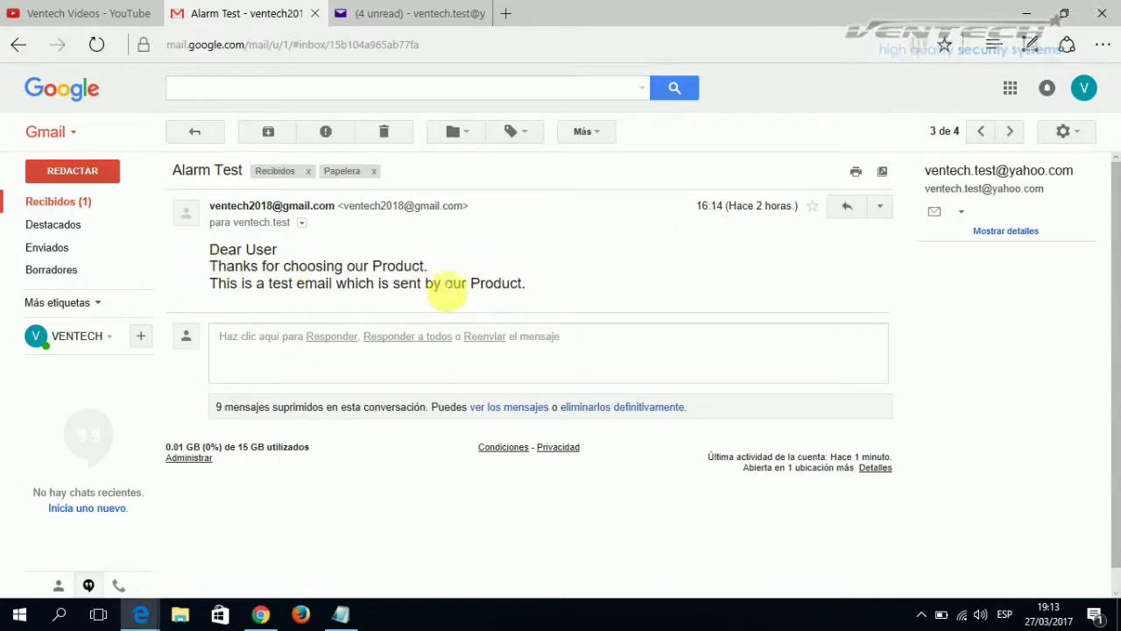
Read the test message text in the open Alarm Test e-mail.
{"action": "left_click_drag", "start_coordinate": [214, 283], "coordinate": [520, 286]}
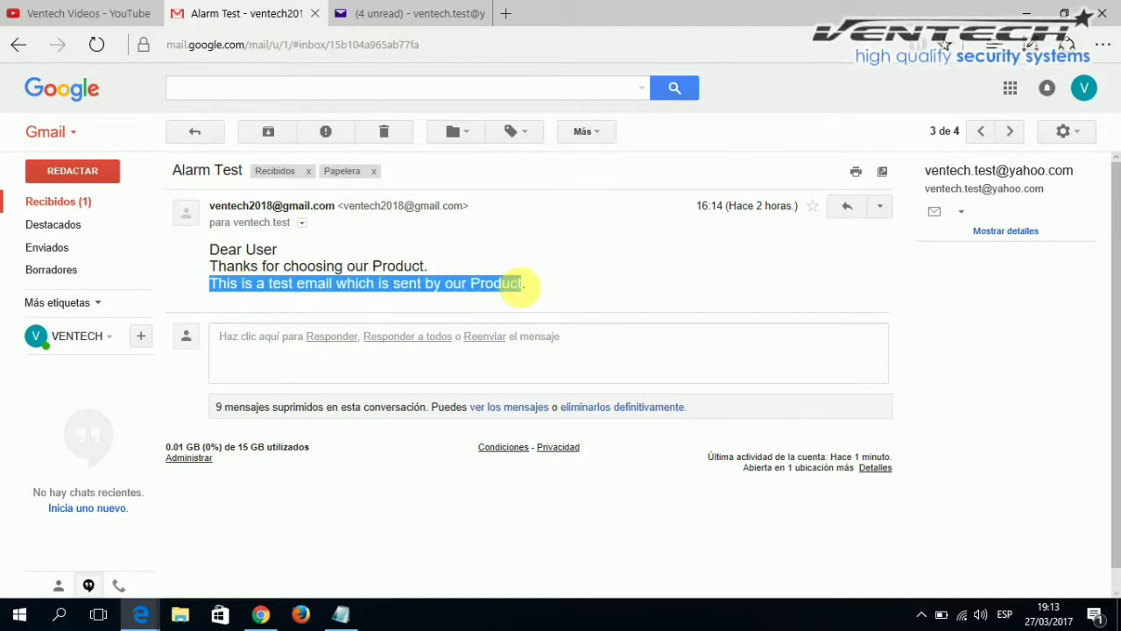
{"action": "left_click", "coordinate": [298, 268]}
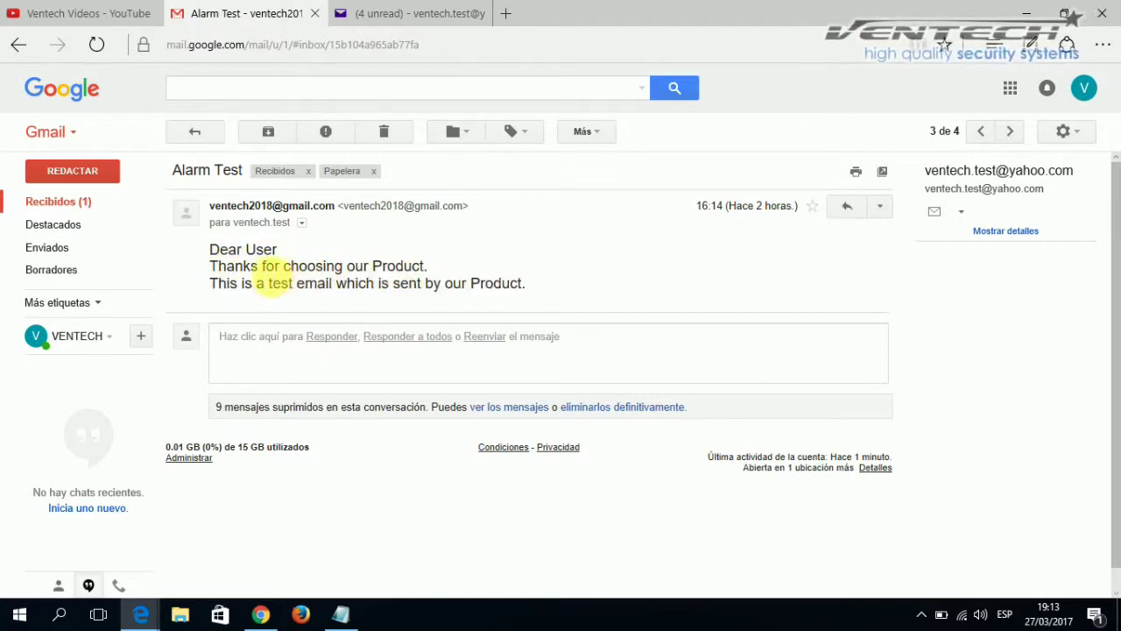
{"action": "left_click_drag", "start_coordinate": [212, 253], "coordinate": [531, 298]}
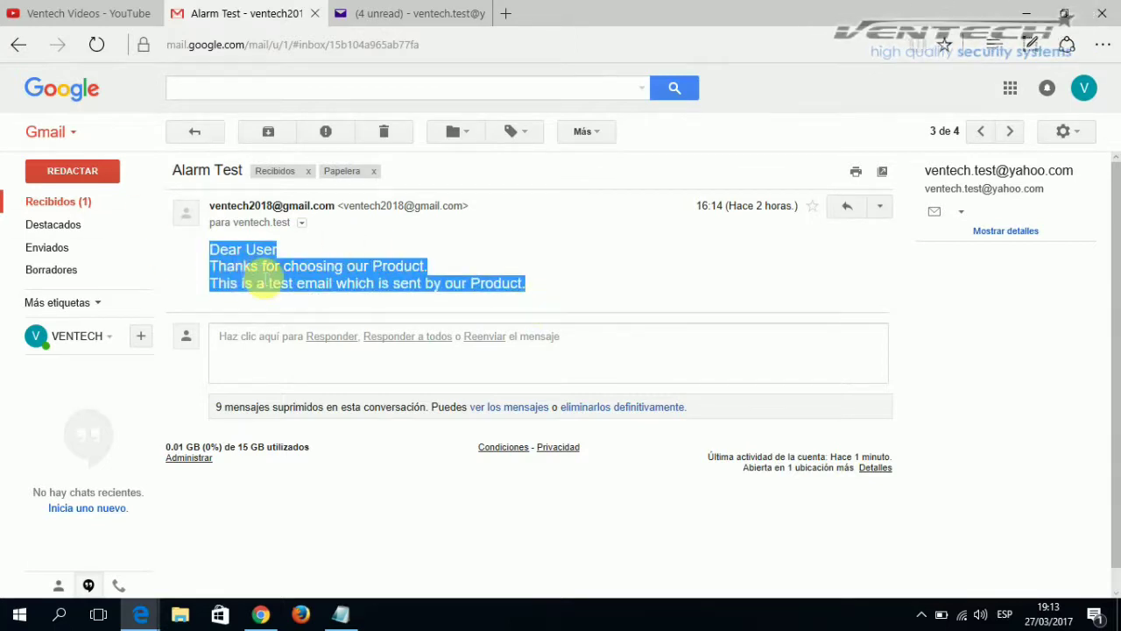
Open the Alarm detected conversation from the Gmail inbox and view the channel 1 snapshot A01171029.jpg at full size.
{"action": "left_click", "coordinate": [65, 202]}
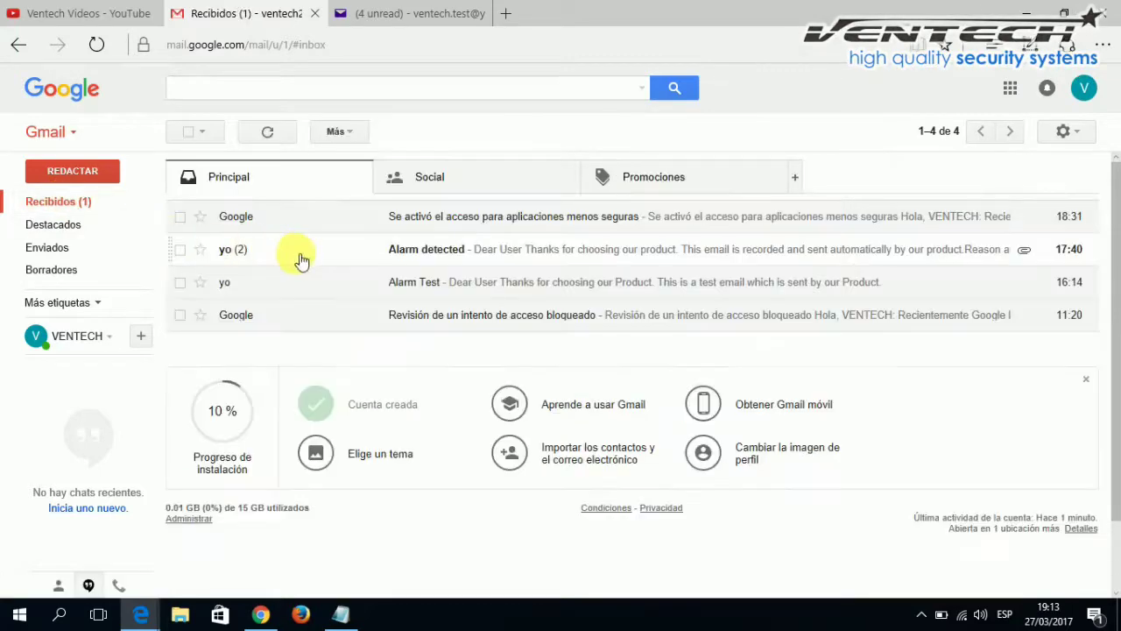
{"action": "left_click", "coordinate": [429, 255]}
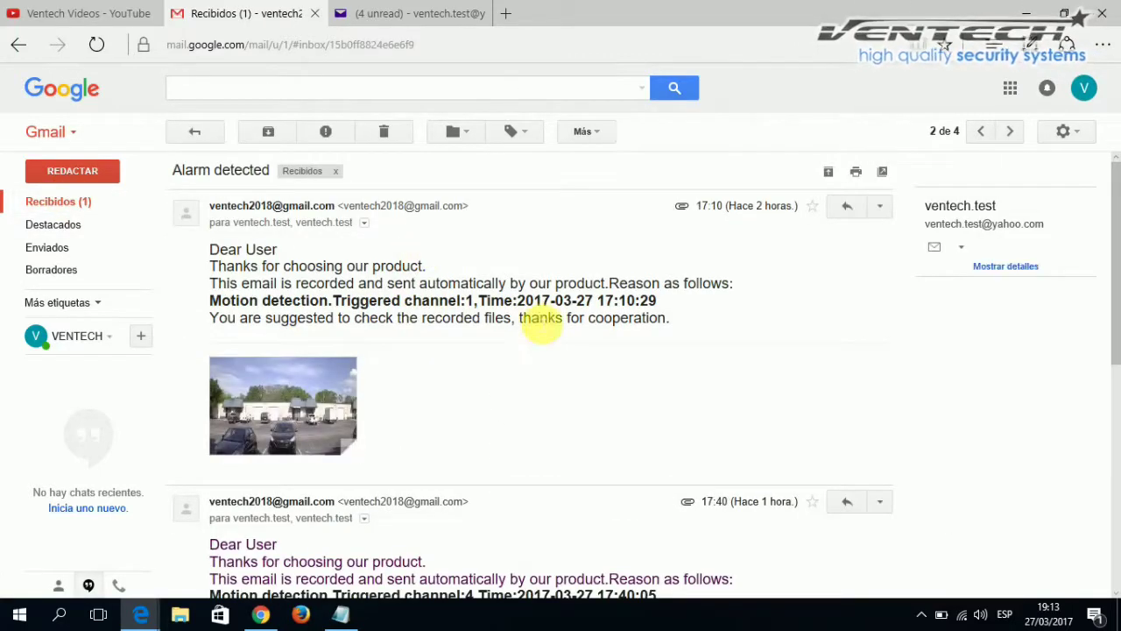
{"action": "scroll", "coordinate": [514, 354], "scroll_direction": "down", "scroll_amount": 1}
{"action": "scroll", "coordinate": [500, 363], "scroll_direction": "up", "scroll_amount": 1}
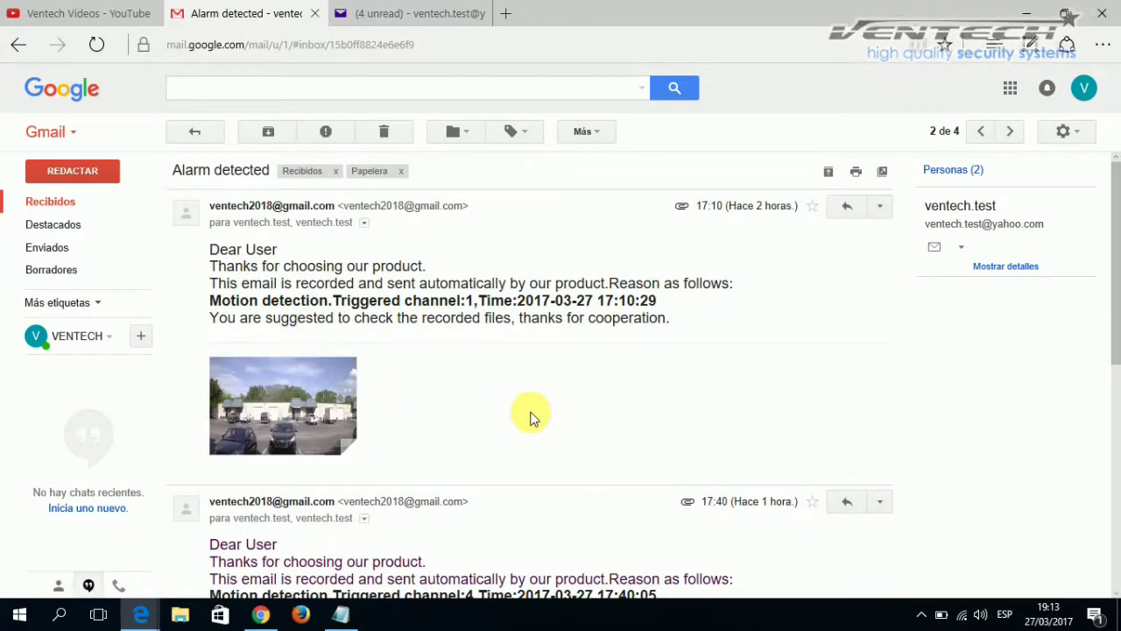
{"action": "left_click", "coordinate": [289, 387]}
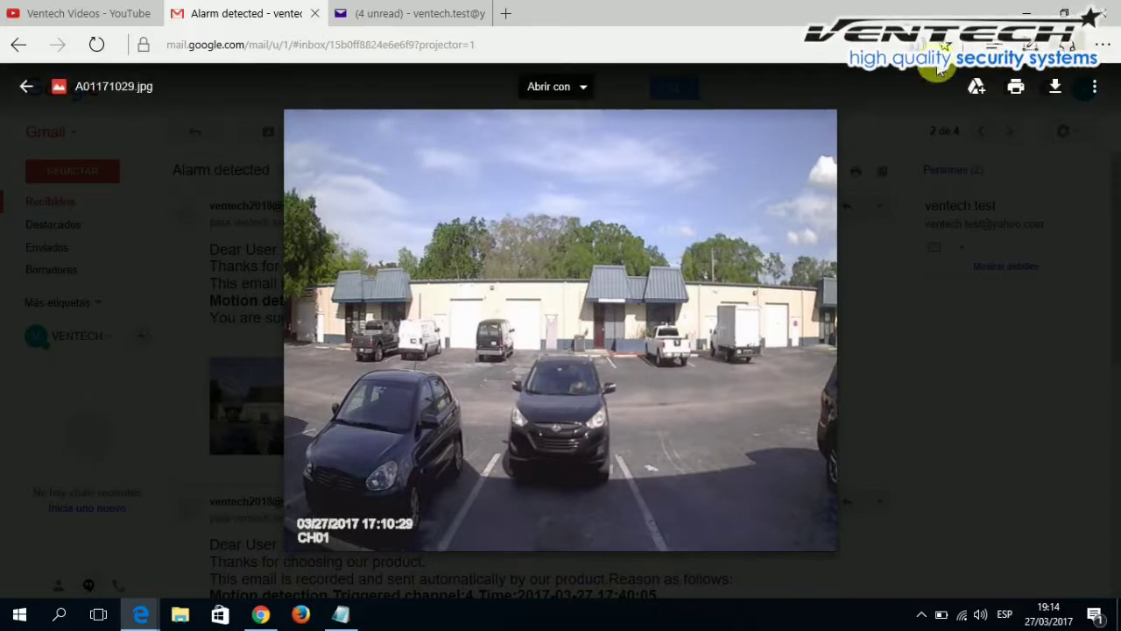
{"action": "left_click", "coordinate": [26, 86]}
View the channel 4 snapshot A04174005.jpg in the second Alarm detected message and return to the conversation.
{"action": "scroll", "coordinate": [350, 377], "scroll_direction": "down", "scroll_amount": 3}
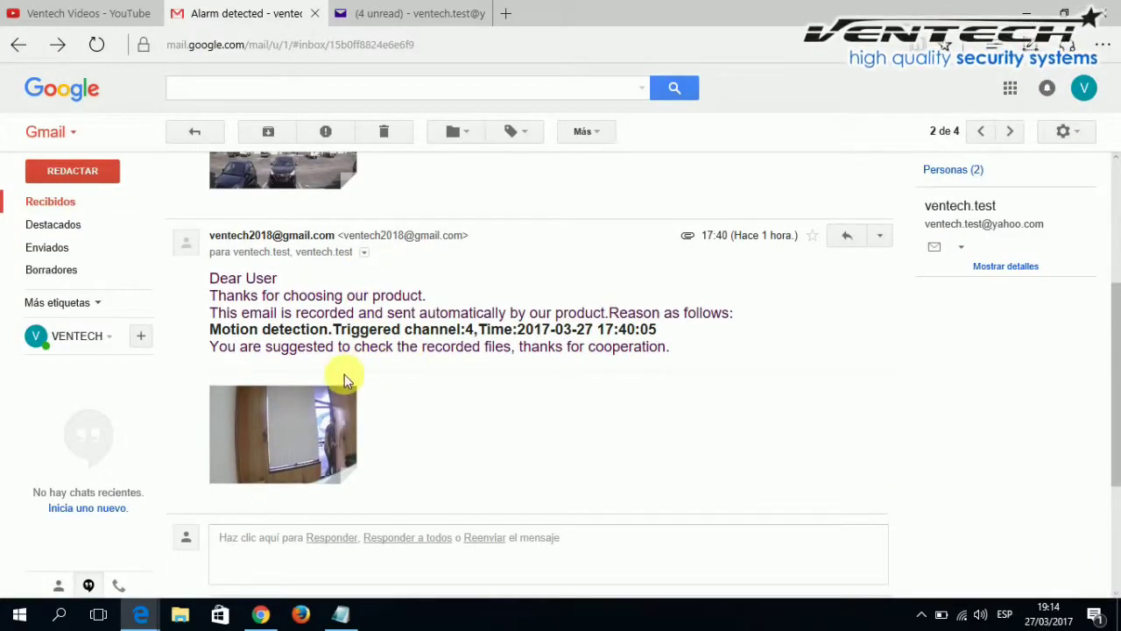
{"action": "mouse_move", "coordinate": [320, 407]}
{"action": "left_click", "coordinate": [279, 437]}
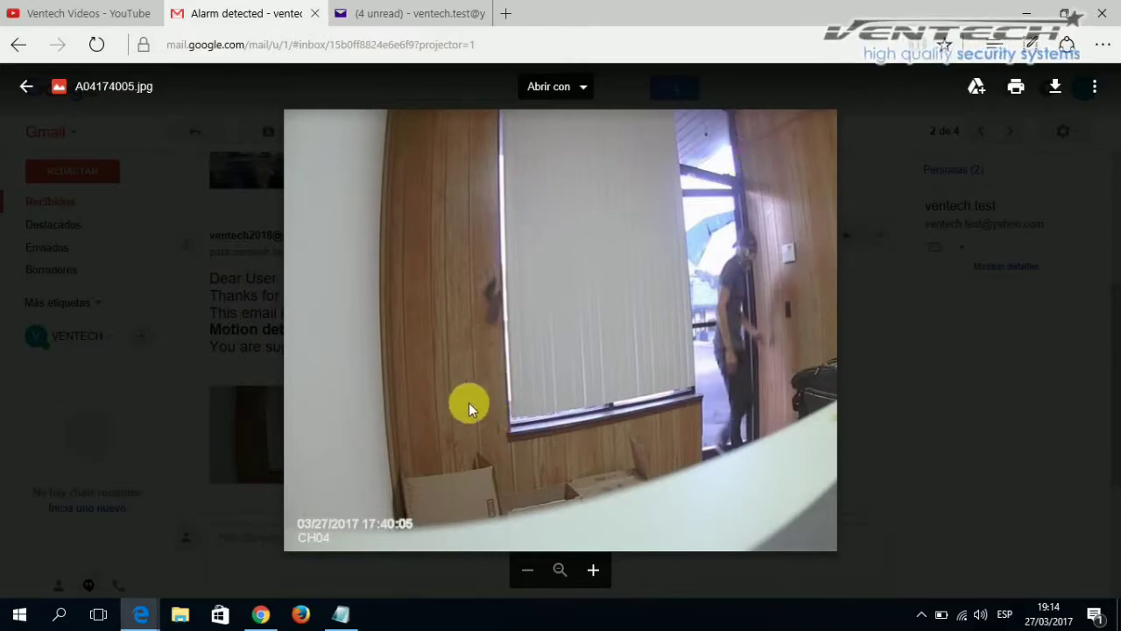
{"action": "left_click", "coordinate": [28, 86]}
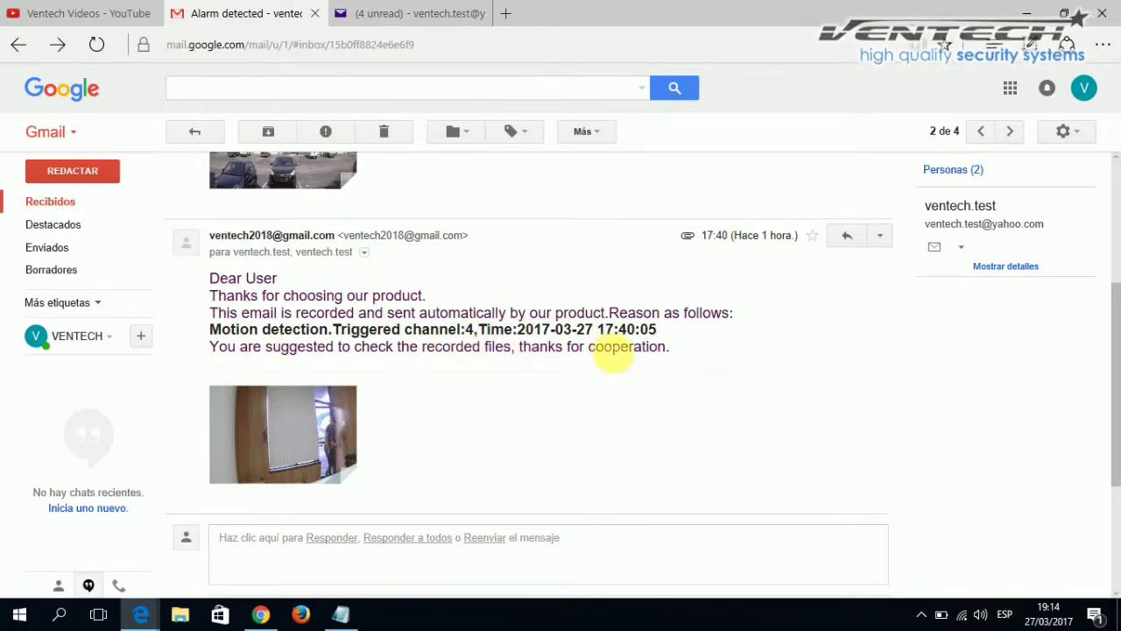
{"action": "mouse_move", "coordinate": [352, 456]}
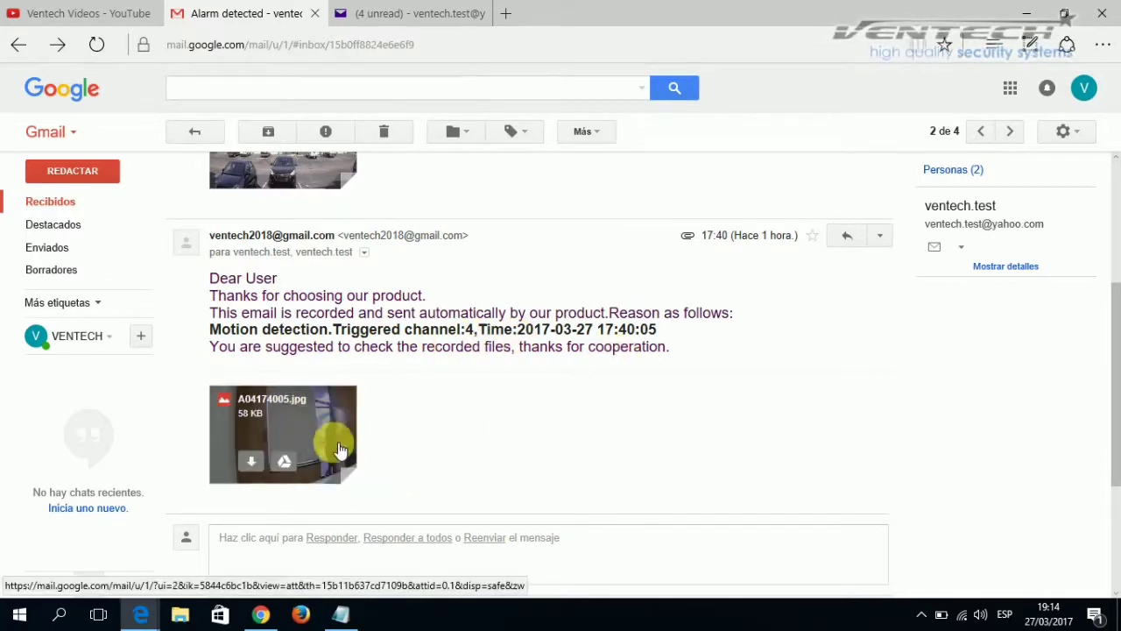
{"action": "scroll", "coordinate": [459, 410], "scroll_direction": "up", "scroll_amount": 3}
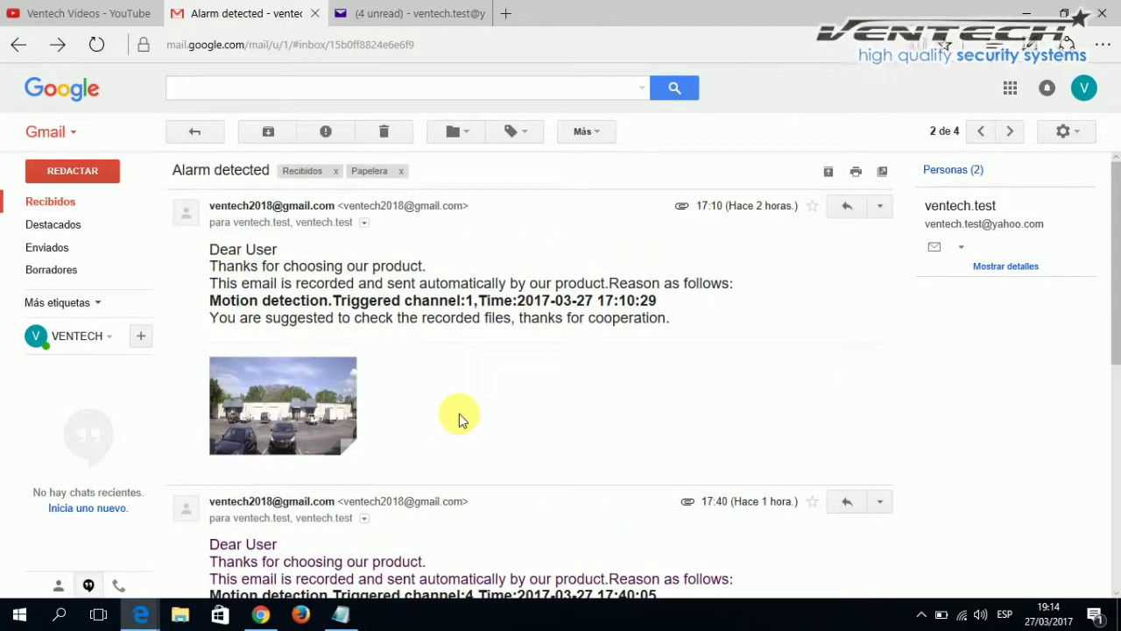
Switch to the Yahoo Mail inbox, read the Alarm Test e-mail, and return to the message list.
{"action": "left_click", "coordinate": [403, 13]}
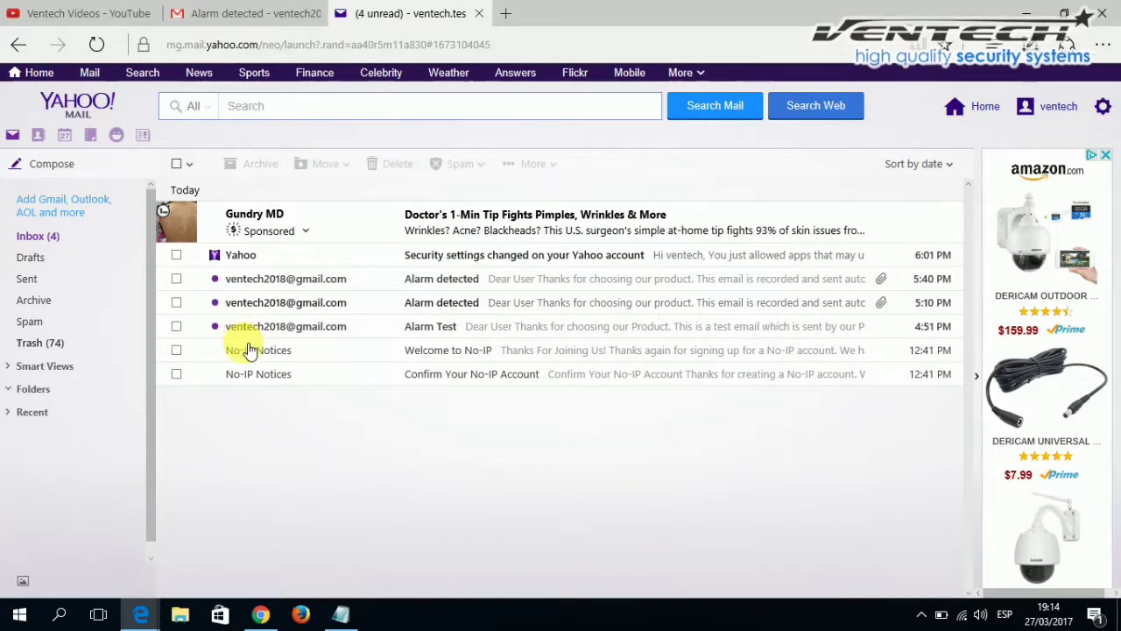
{"action": "left_click", "coordinate": [452, 330]}
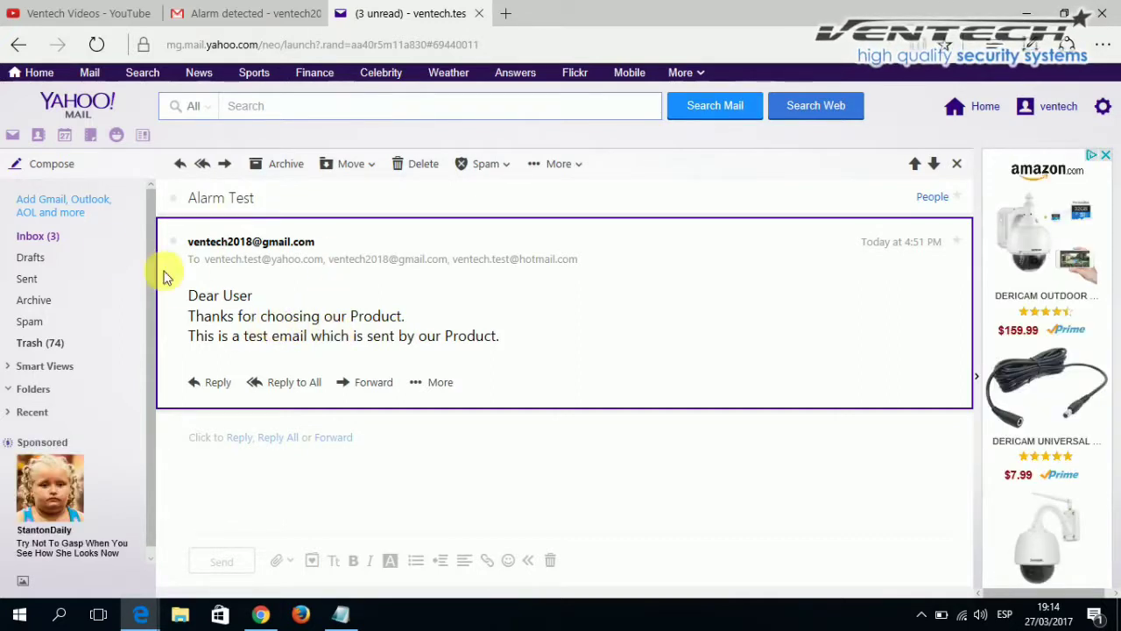
{"action": "left_click", "coordinate": [45, 235]}
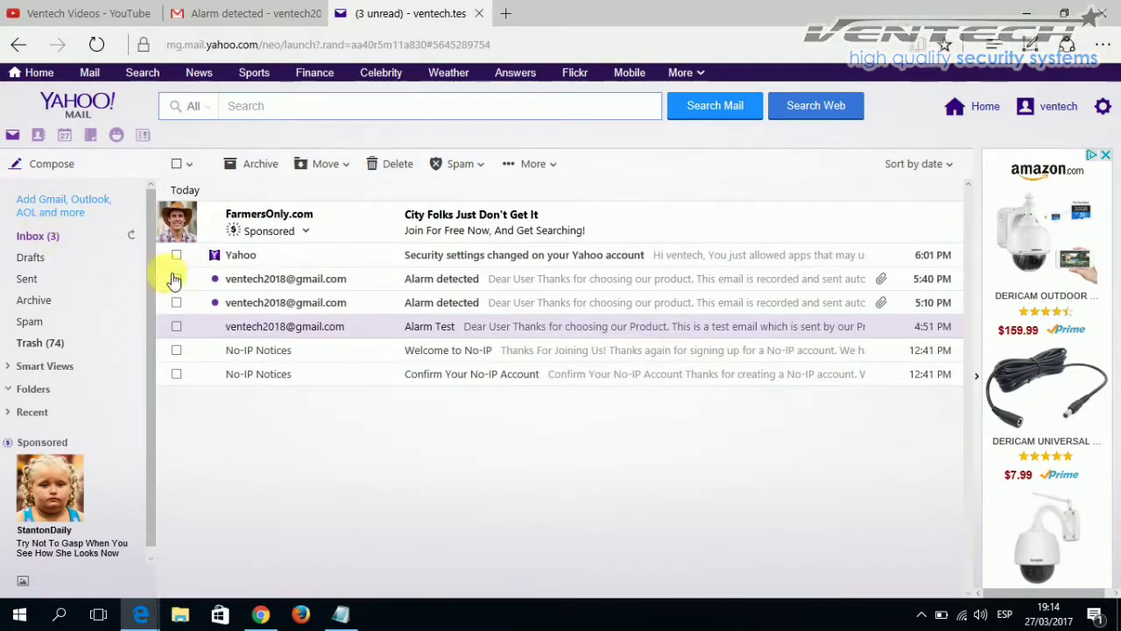
Open the 5:10 PM Alarm detected e-mail and save its attachment A01171029.jpg to the desktop (Escritorio).
{"action": "left_click", "coordinate": [447, 303]}
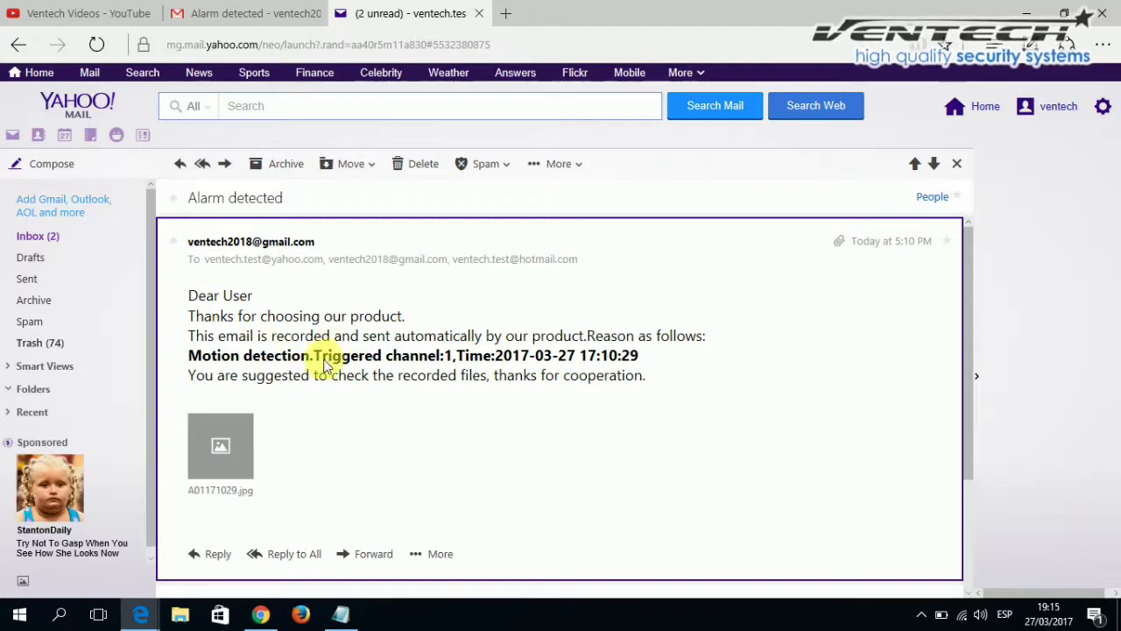
{"action": "scroll", "coordinate": [297, 377], "scroll_direction": "down", "scroll_amount": 1}
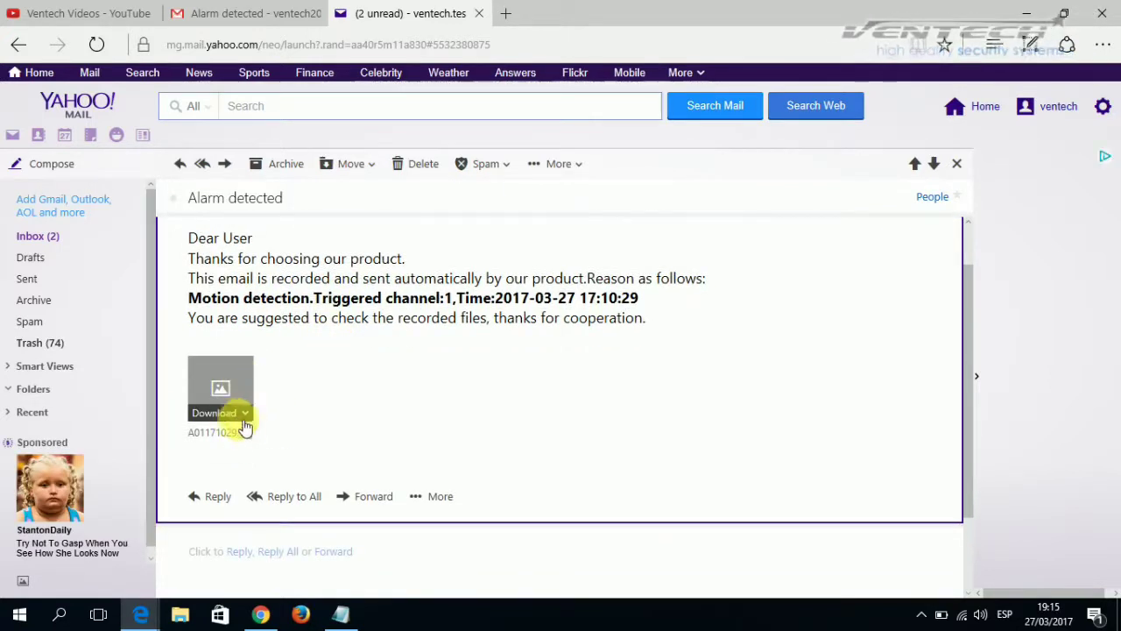
{"action": "left_click", "coordinate": [249, 419]}
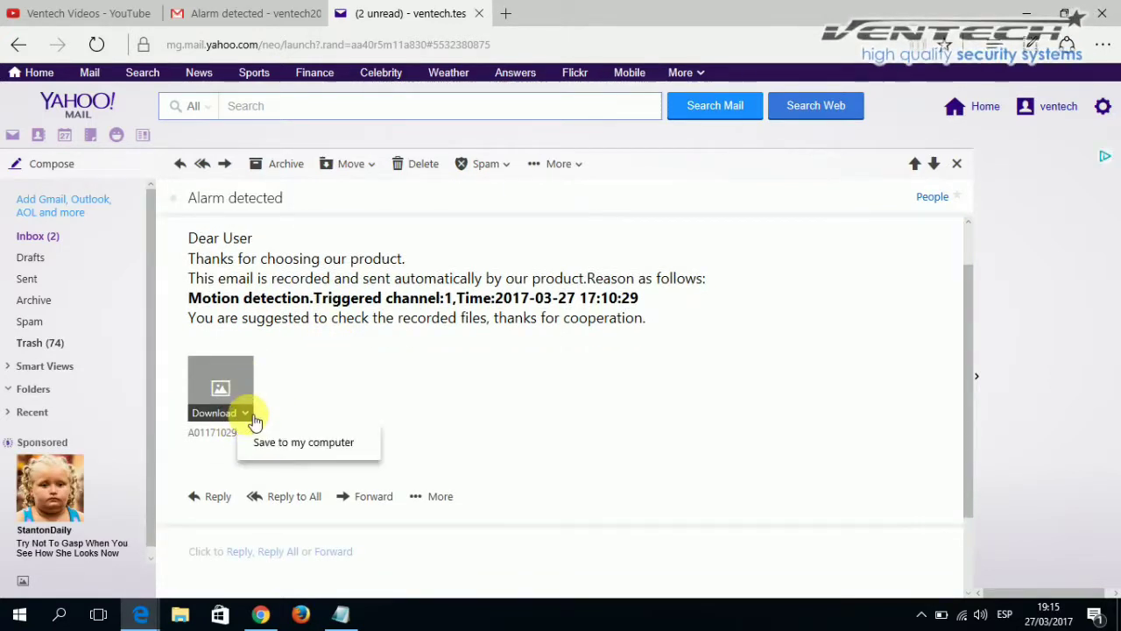
{"action": "left_click", "coordinate": [302, 443]}
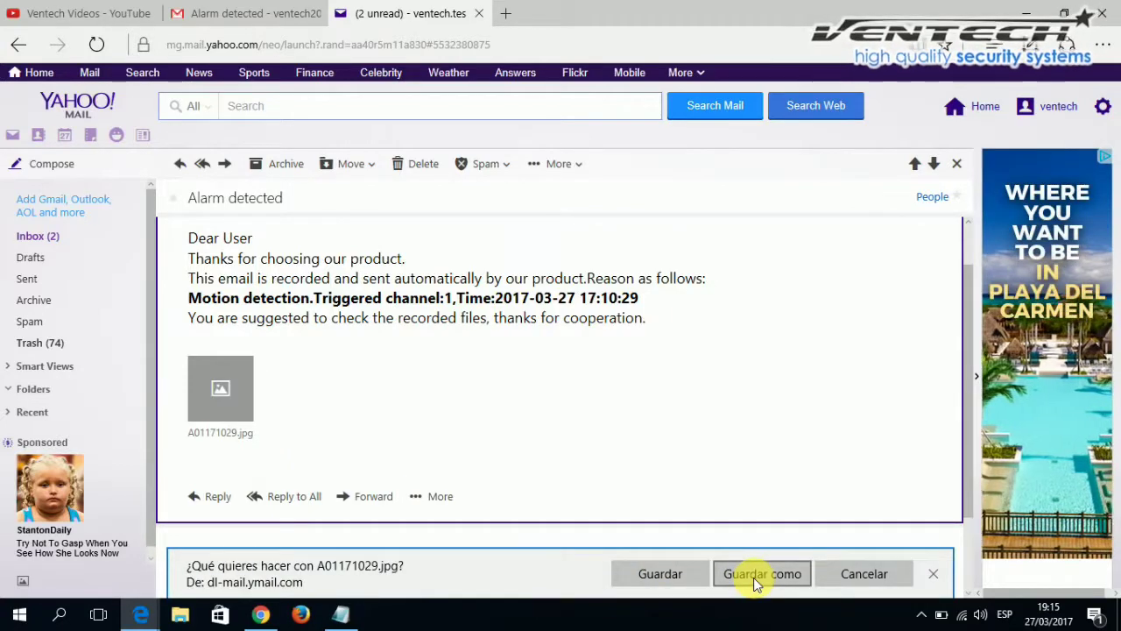
{"action": "left_click", "coordinate": [754, 574]}
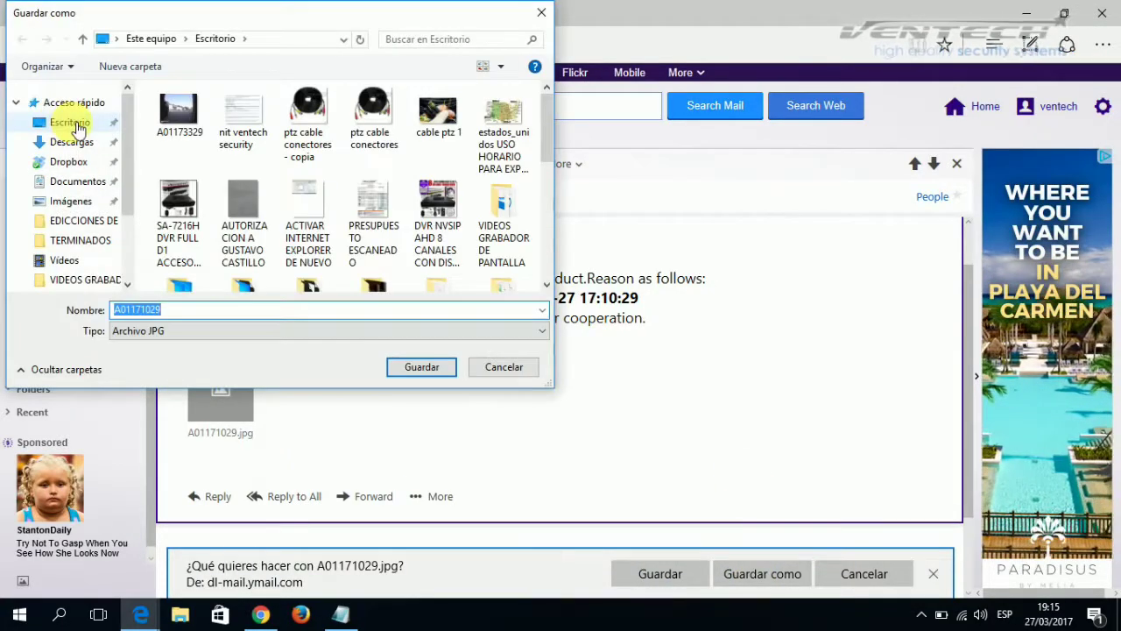
{"action": "left_click", "coordinate": [421, 366]}
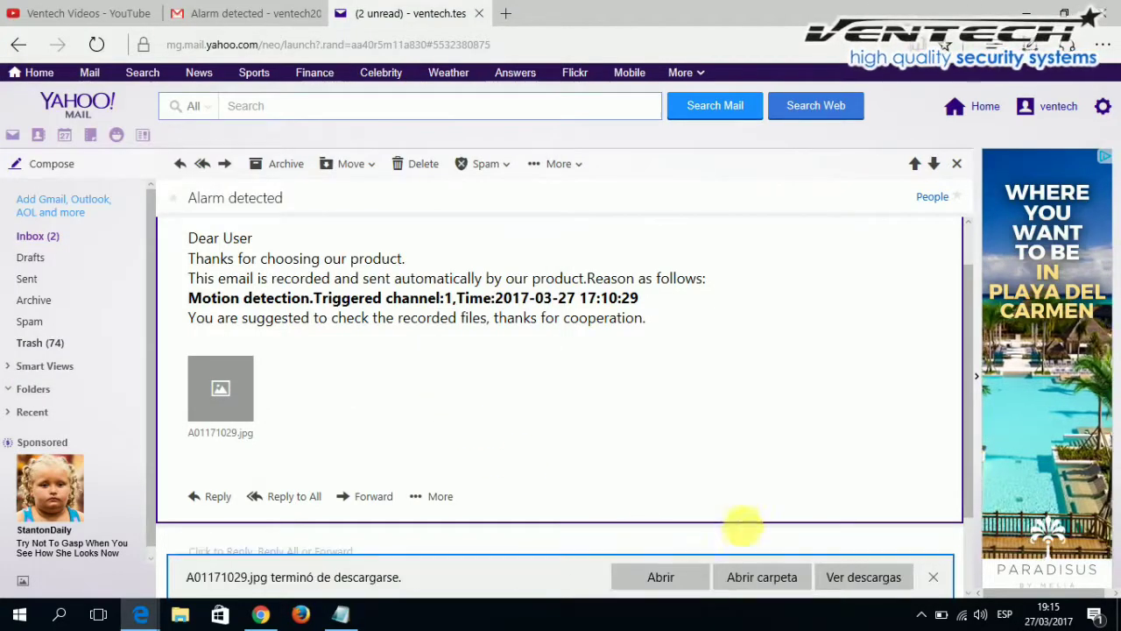
{"action": "left_click", "coordinate": [933, 577]}
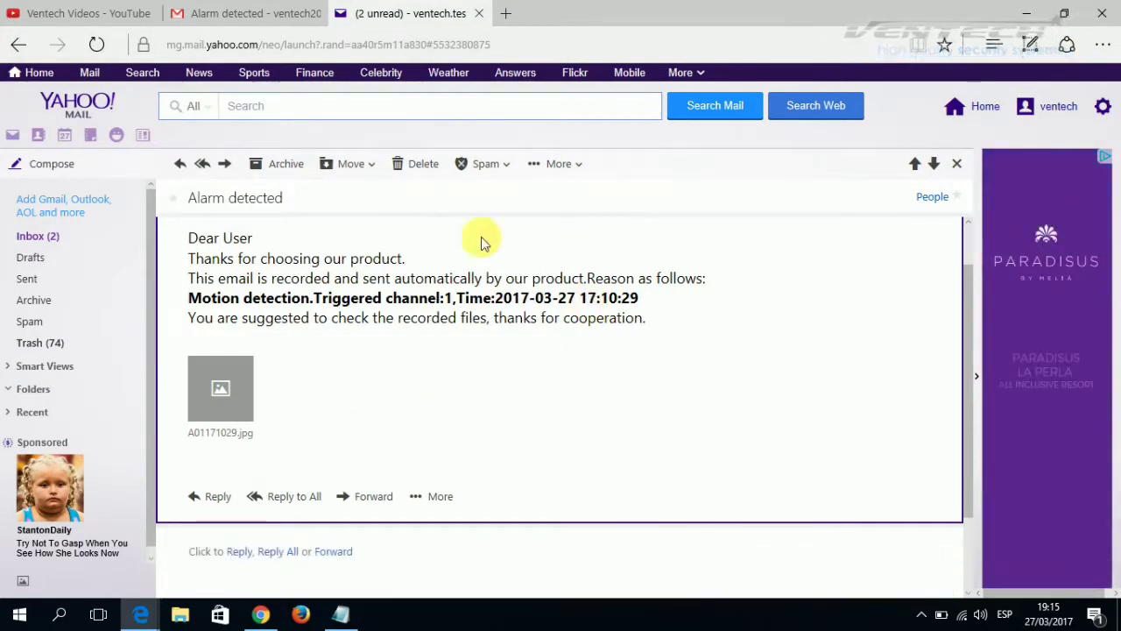
Open the 5:40 PM Alarm detected e-mail from the inbox and save its attachment A04174005.jpg to the desktop (Escritorio).
{"action": "left_click", "coordinate": [49, 236]}
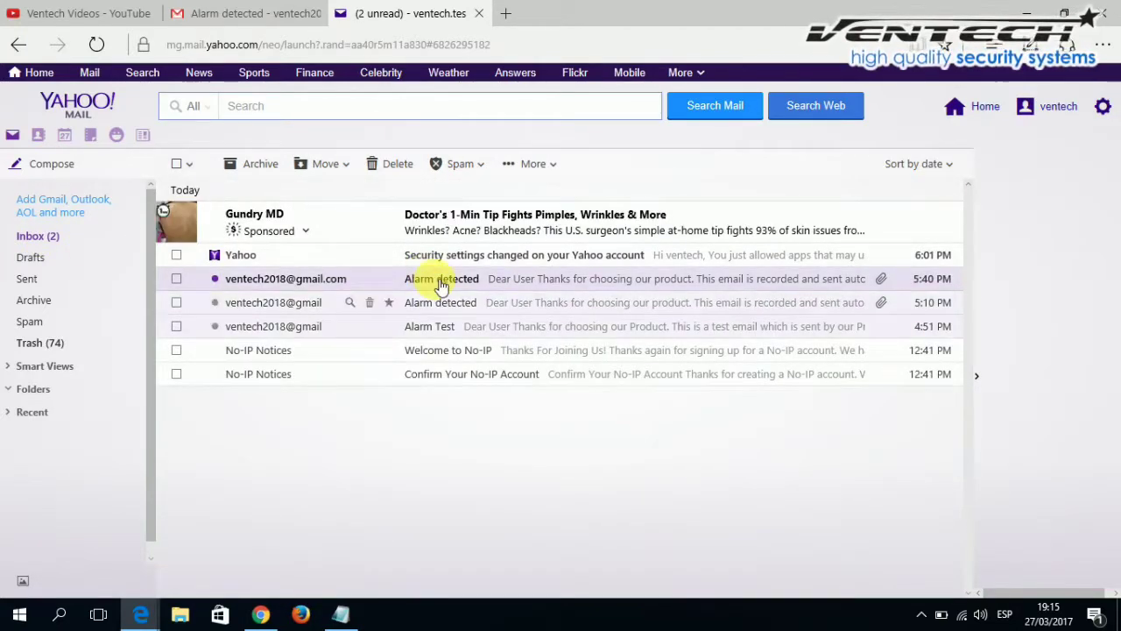
{"action": "left_click", "coordinate": [440, 284]}
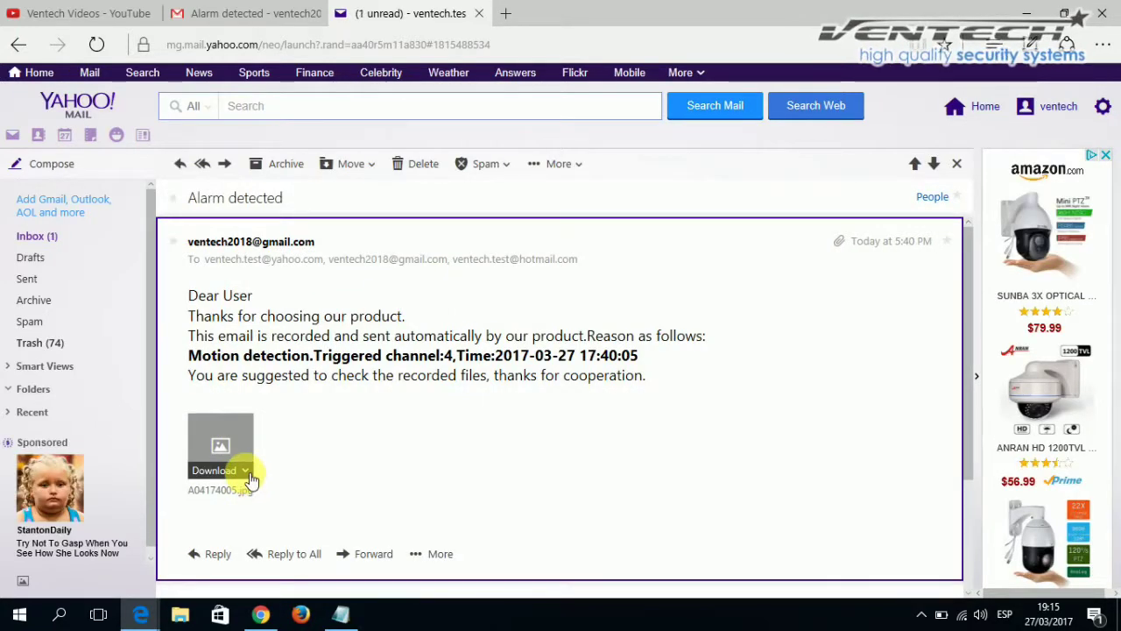
{"action": "left_click", "coordinate": [249, 475]}
{"action": "left_click", "coordinate": [284, 503]}
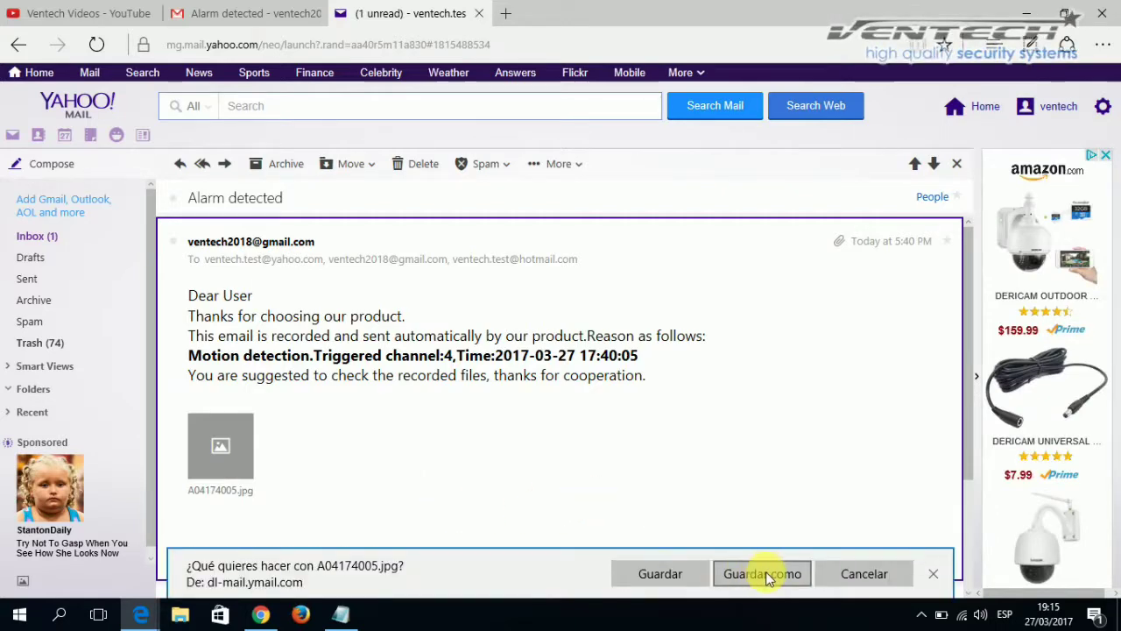
{"action": "left_click", "coordinate": [774, 580]}
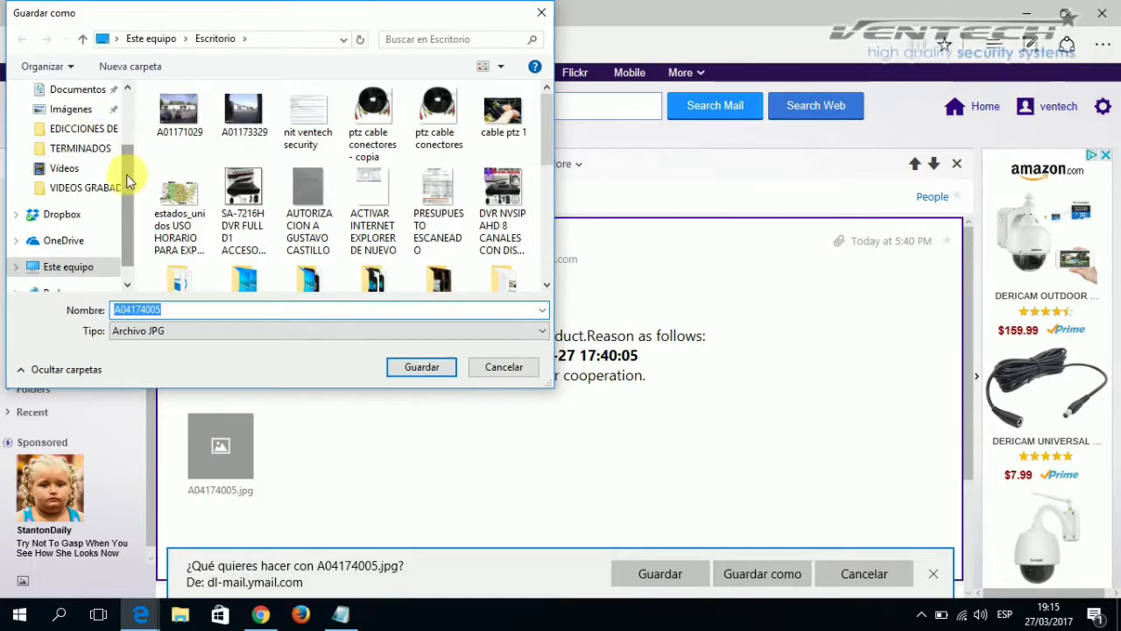
{"action": "left_click_drag", "start_coordinate": [127, 182], "coordinate": [123, 100]}
{"action": "left_click", "coordinate": [75, 127]}
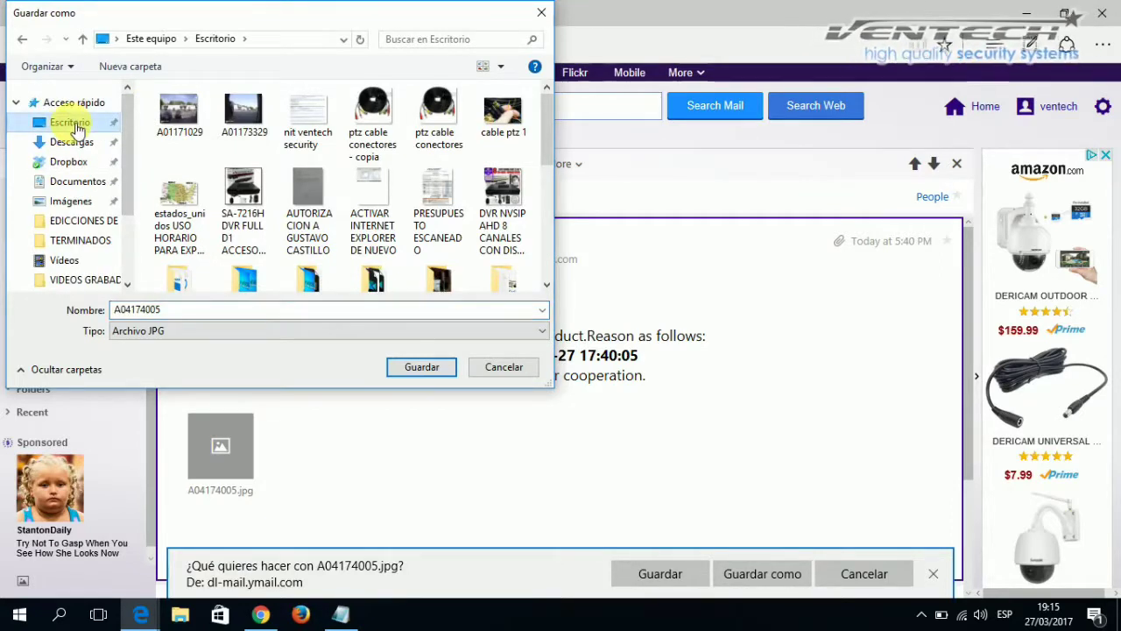
{"action": "left_click", "coordinate": [422, 368]}
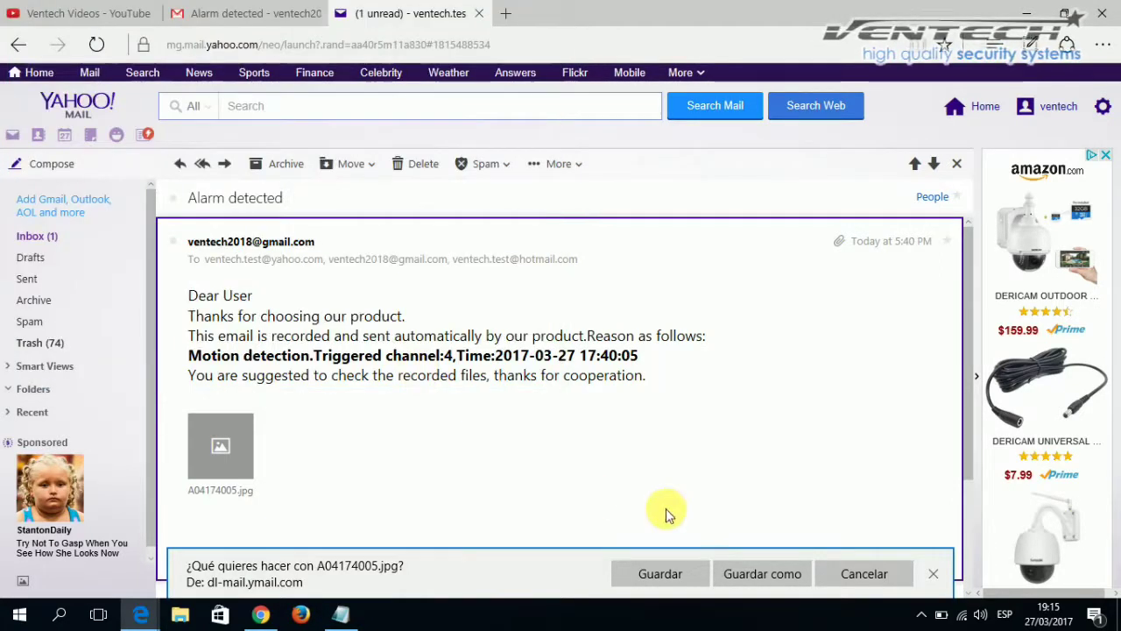
{"action": "left_click", "coordinate": [933, 574]}
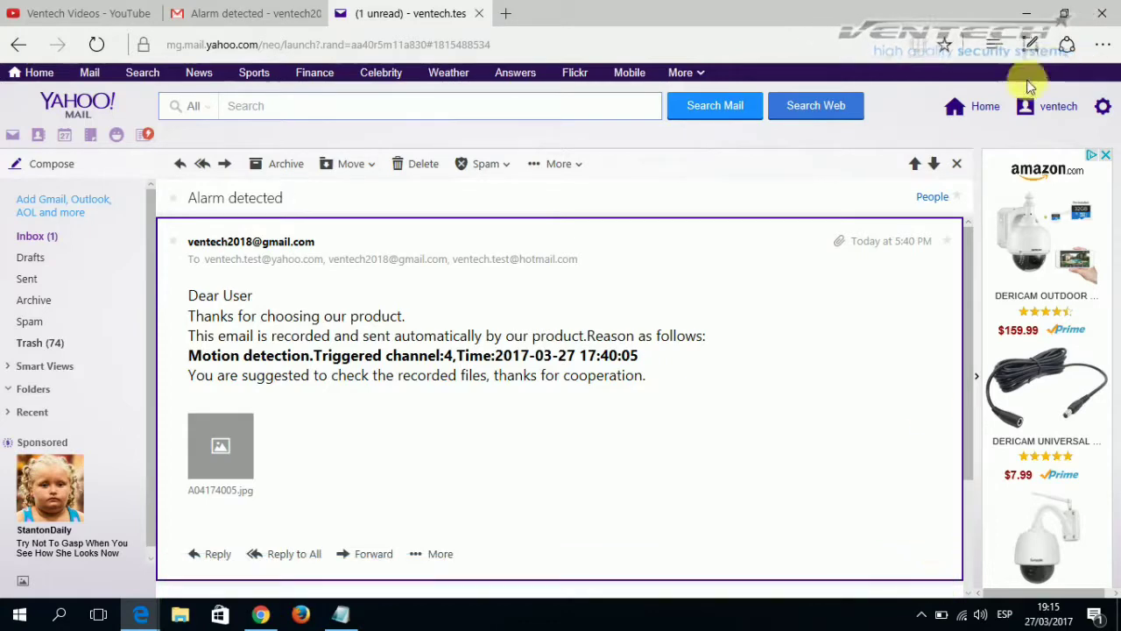
Uncover the desktop and view the saved snapshots A01171029.jpg and A04174005.jpg one after the other, closing each.
{"action": "left_click", "coordinate": [1064, 19]}
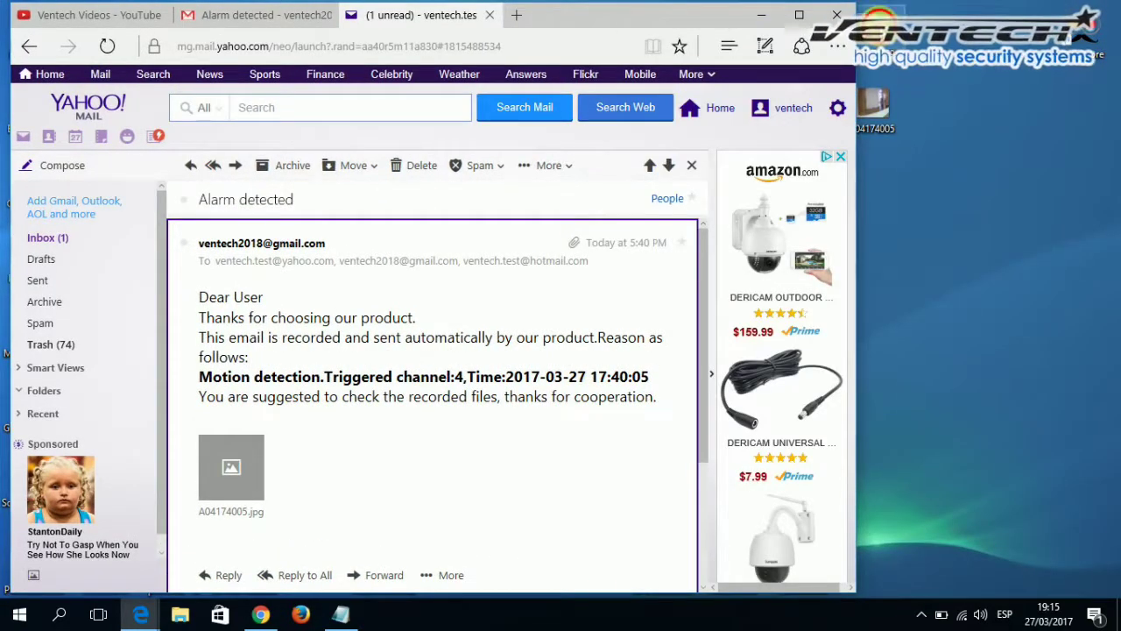
{"action": "double_click", "coordinate": [874, 107]}
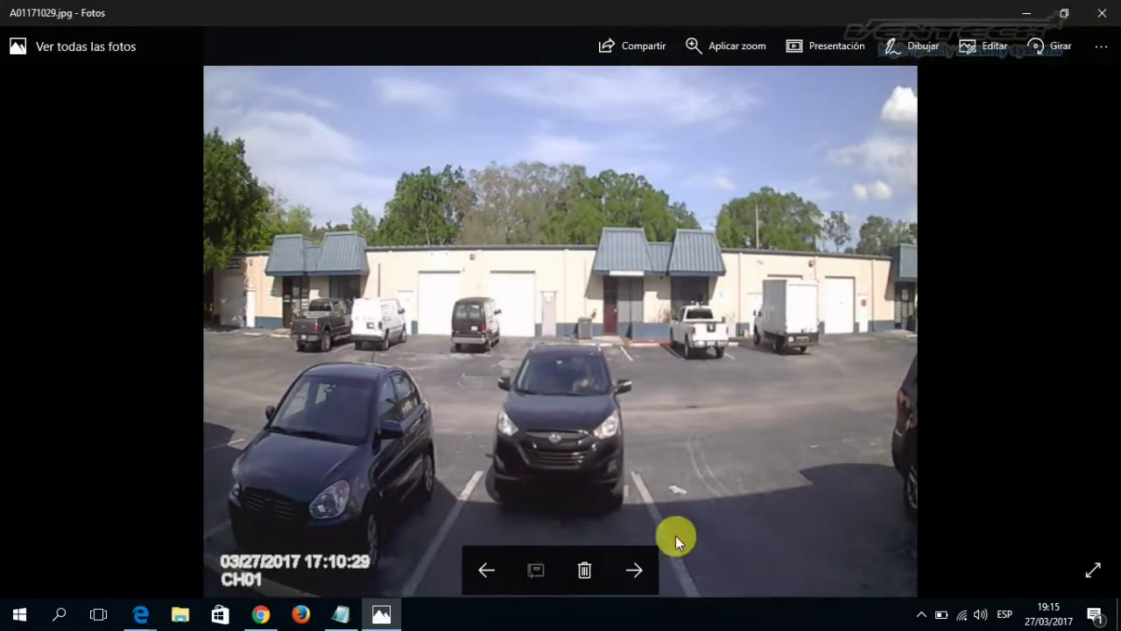
{"action": "left_click", "coordinate": [1094, 25]}
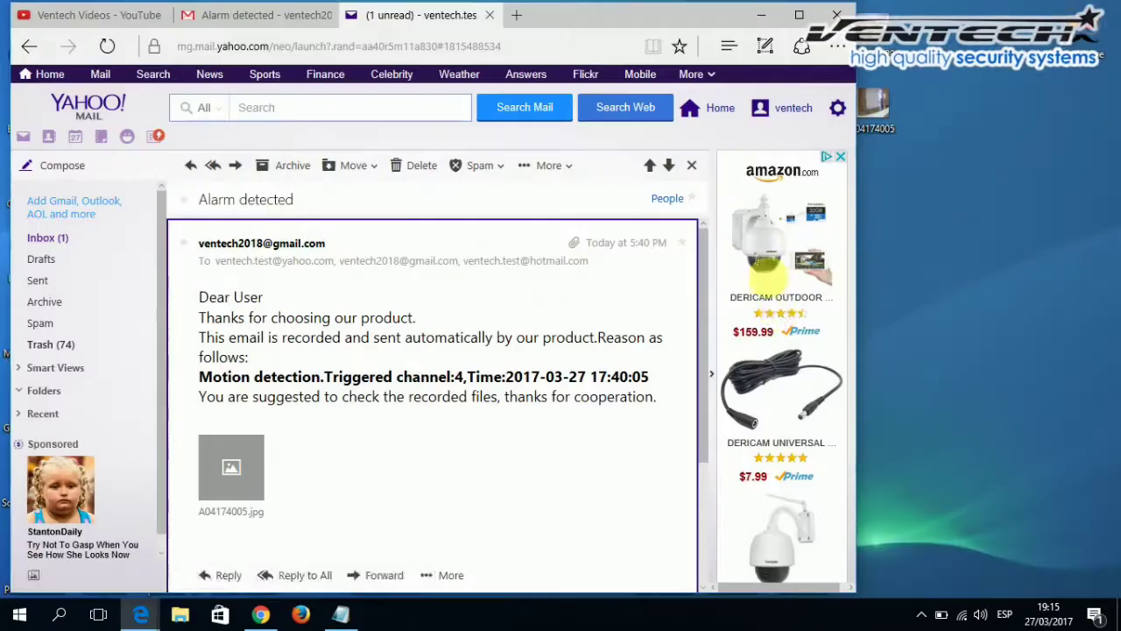
{"action": "double_click", "coordinate": [881, 112]}
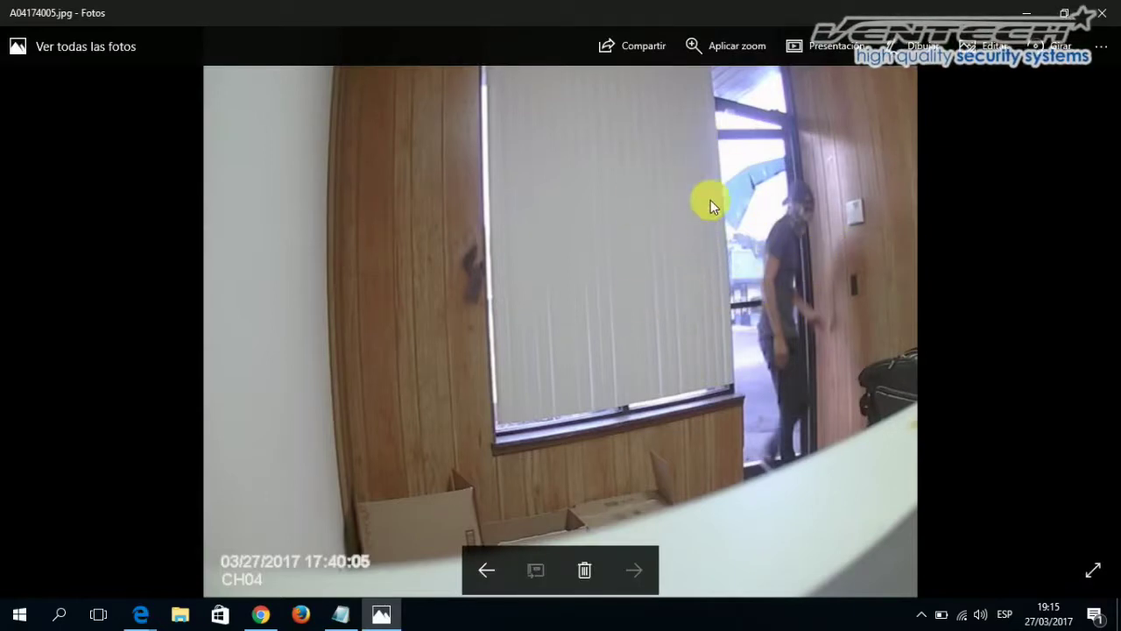
{"action": "left_click", "coordinate": [1106, 21]}
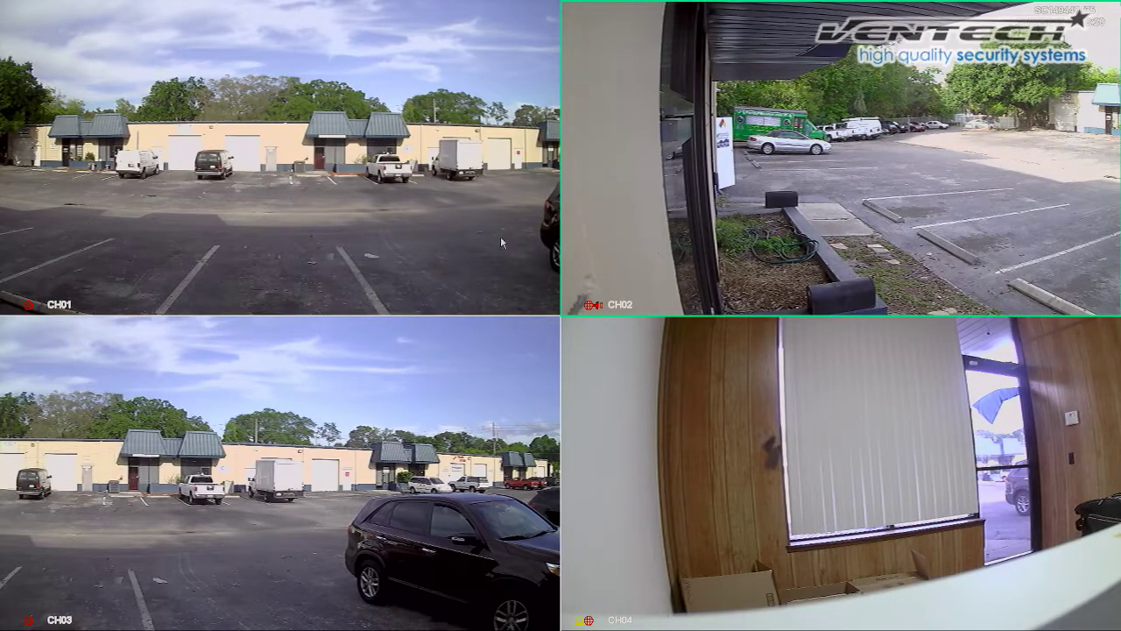
Open the recorder's alarm mail settings and choose smtp.mail.yahoo.com as the sender's SMTP server.
{"action": "right_click", "coordinate": [514, 261]}
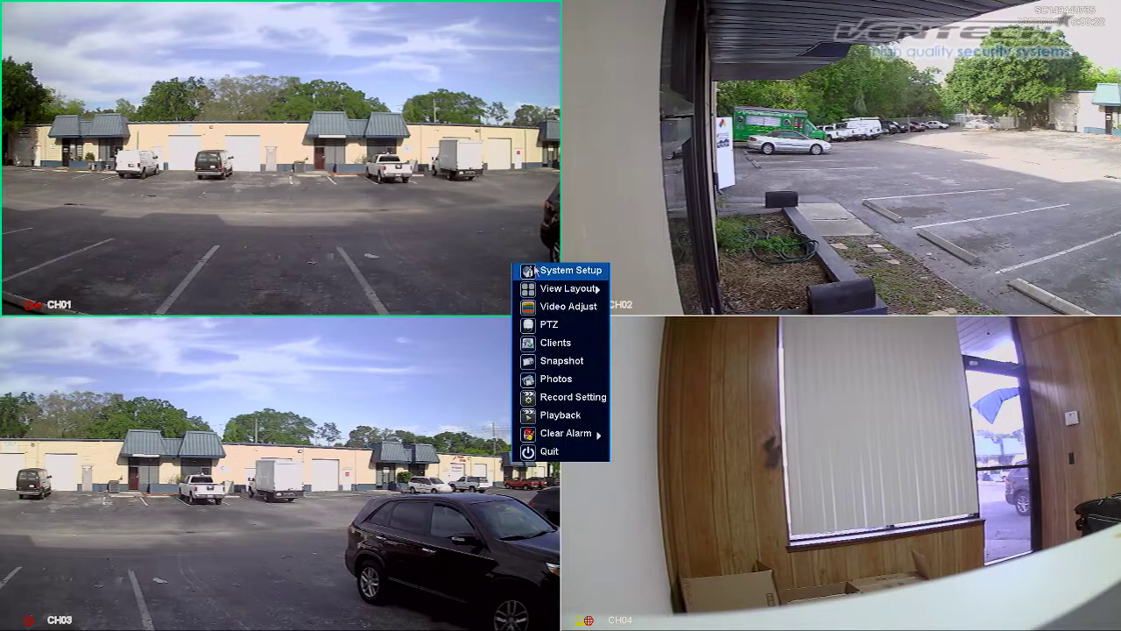
{"action": "left_click", "coordinate": [553, 272]}
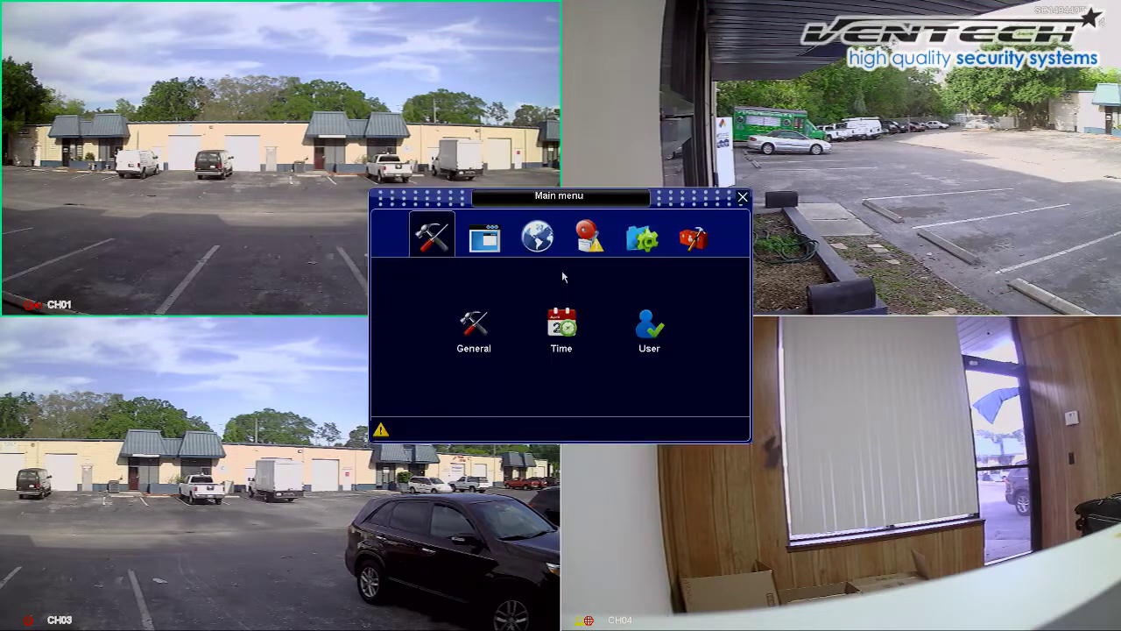
{"action": "left_click", "coordinate": [594, 248]}
{"action": "left_click", "coordinate": [472, 302]}
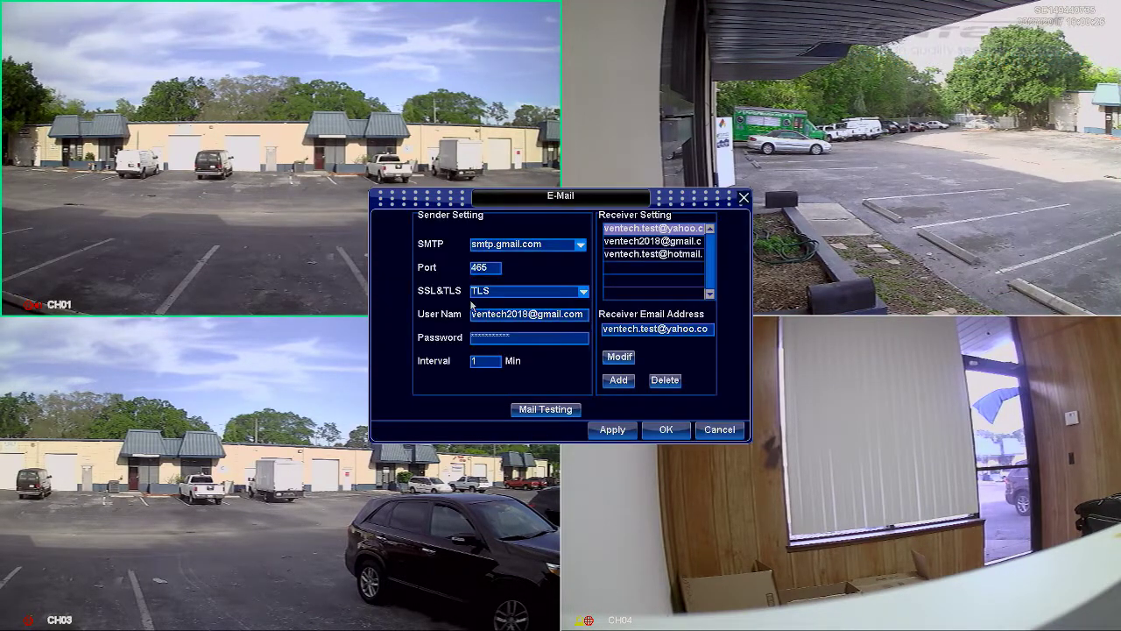
{"action": "left_click", "coordinate": [582, 246]}
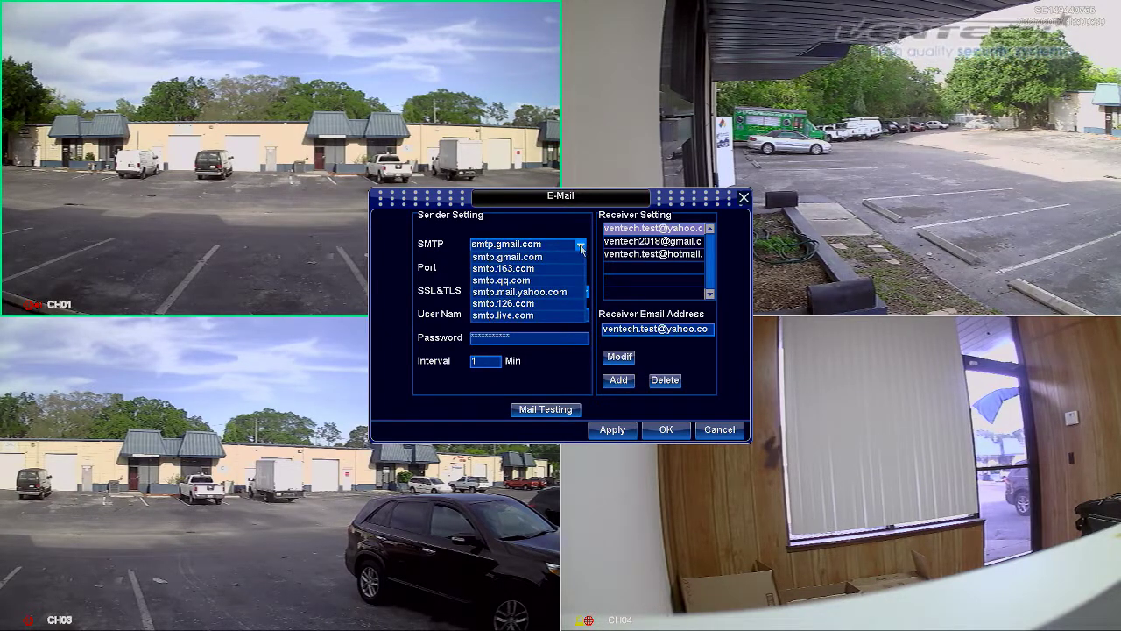
{"action": "left_click", "coordinate": [536, 293]}
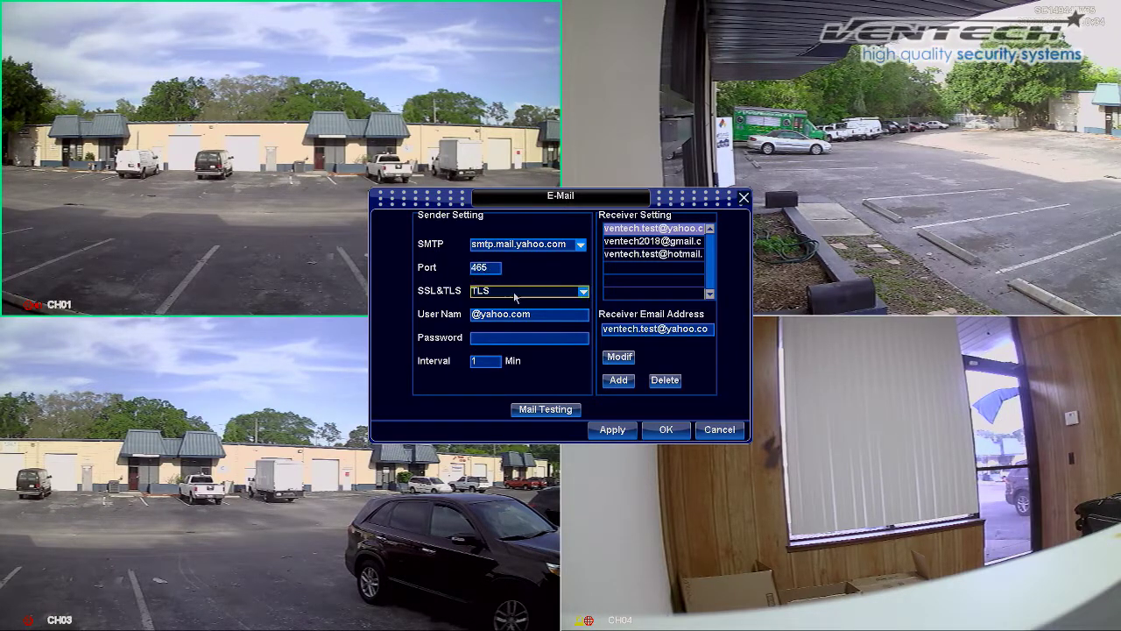
Enter the Yahoo account's e-mail address as the sender user name.
{"action": "left_click", "coordinate": [474, 319]}
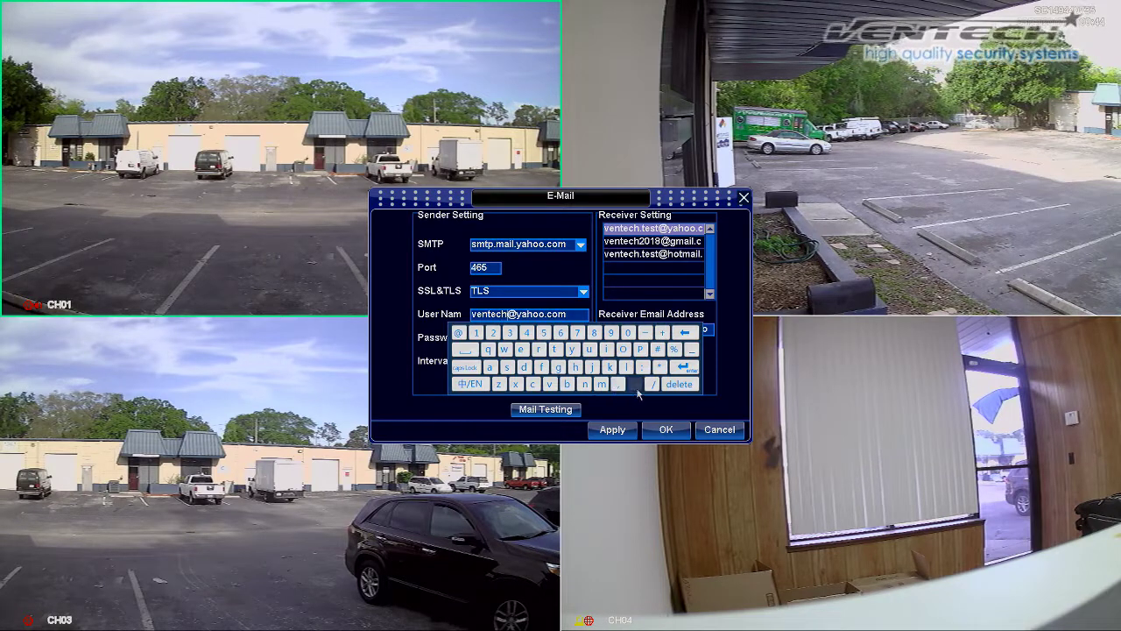
{"action": "left_click", "coordinate": [522, 349]}
{"action": "left_click", "coordinate": [506, 366]}
{"action": "left_click", "coordinate": [554, 349]}
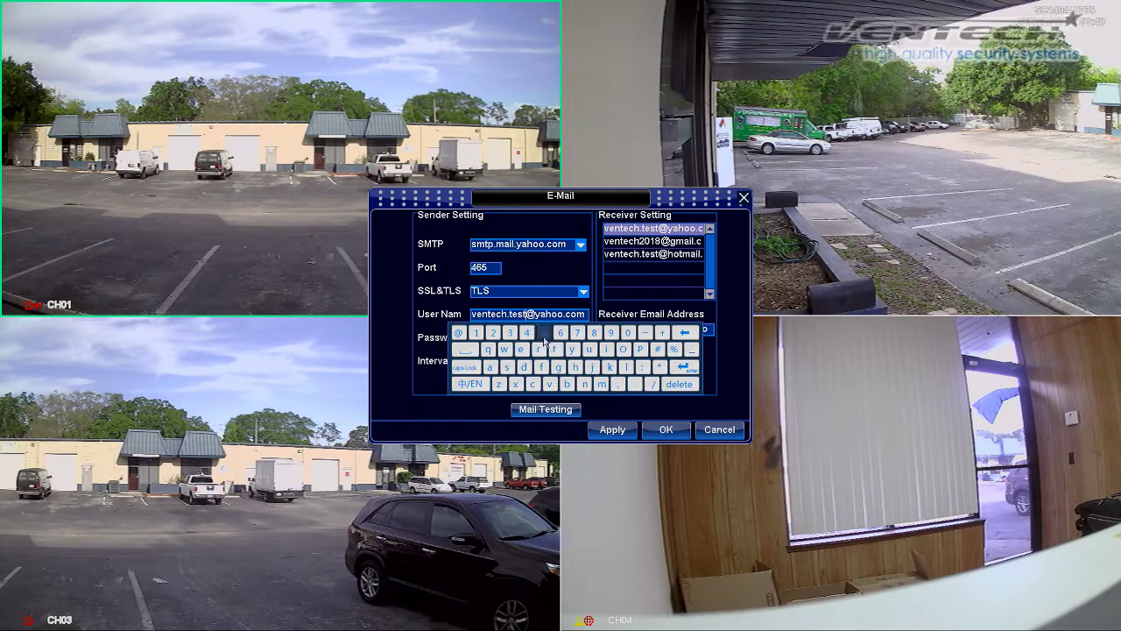
{"action": "left_click", "coordinate": [615, 403]}
Enter the Yahoo sender account's password and send a test mail.
{"action": "left_click", "coordinate": [543, 339]}
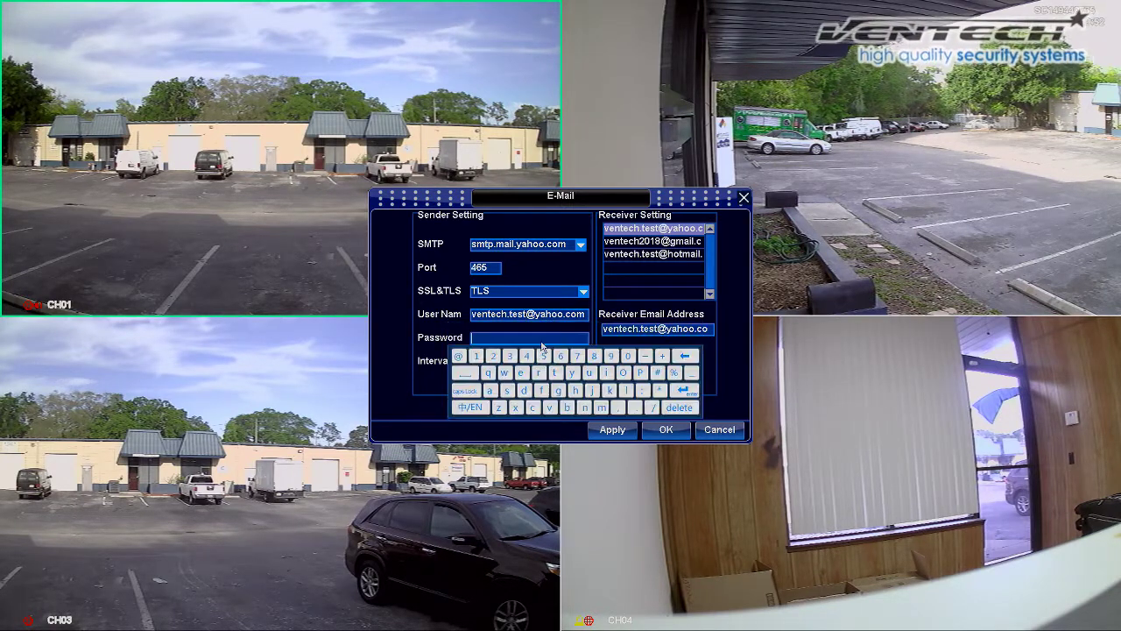
{"action": "left_click", "coordinate": [521, 373]}
{"action": "left_click", "coordinate": [541, 390]}
{"action": "left_click", "coordinate": [558, 390]}
{"action": "left_click", "coordinate": [555, 373]}
{"action": "left_click", "coordinate": [557, 375]}
{"action": "left_click", "coordinate": [567, 376]}
{"action": "left_click", "coordinate": [561, 376]}
{"action": "left_click", "coordinate": [496, 357]}
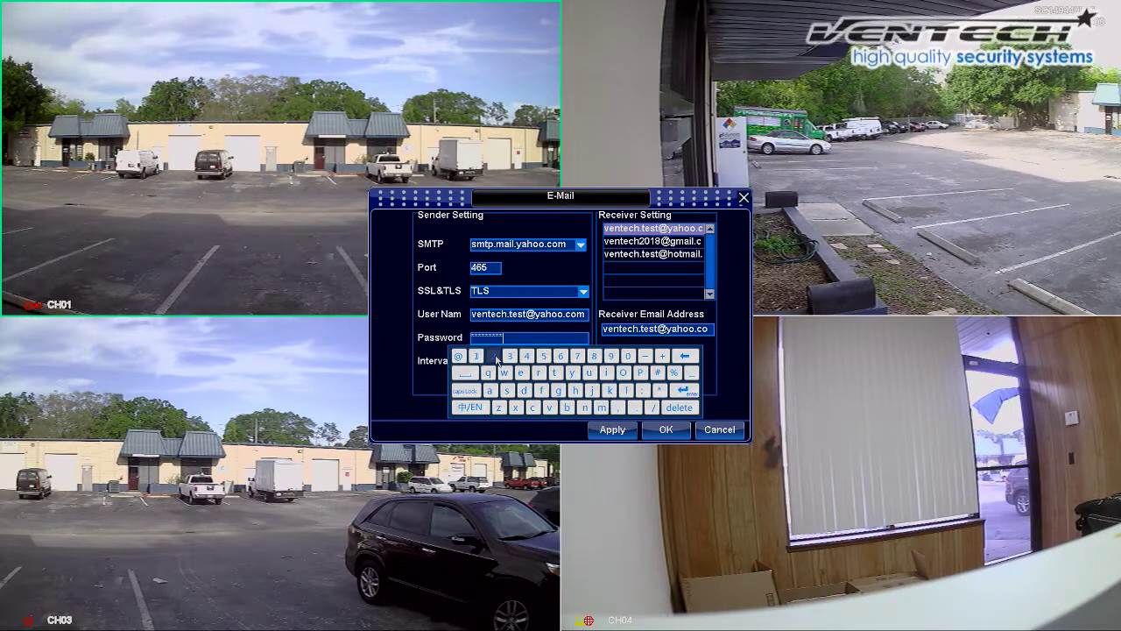
{"action": "left_click", "coordinate": [509, 357]}
{"action": "left_click", "coordinate": [692, 392]}
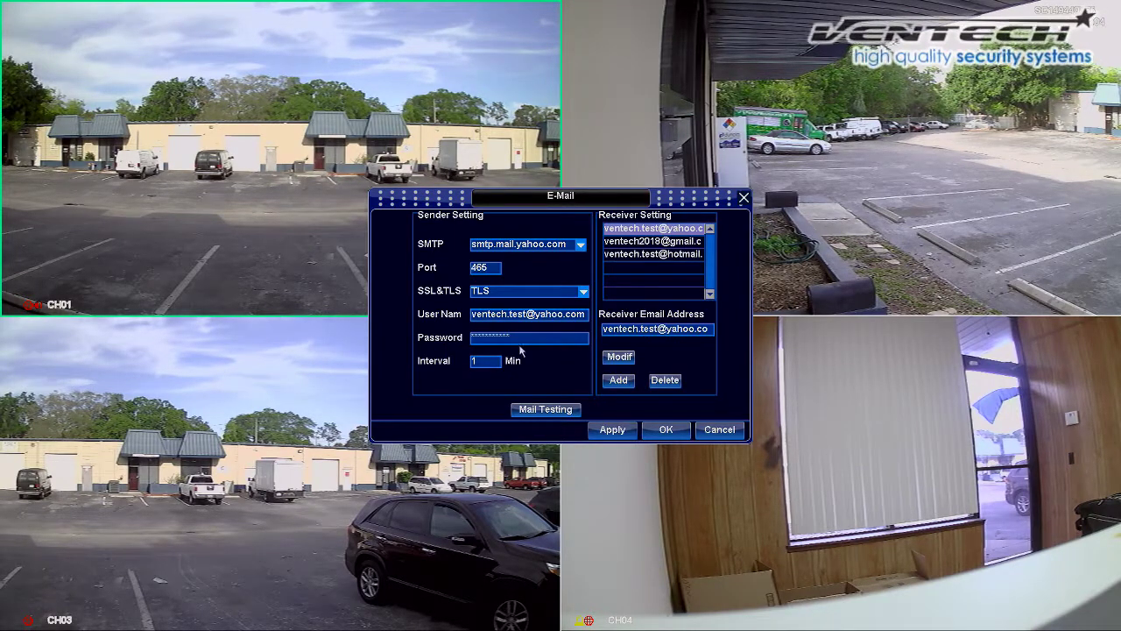
{"action": "left_click", "coordinate": [545, 409]}
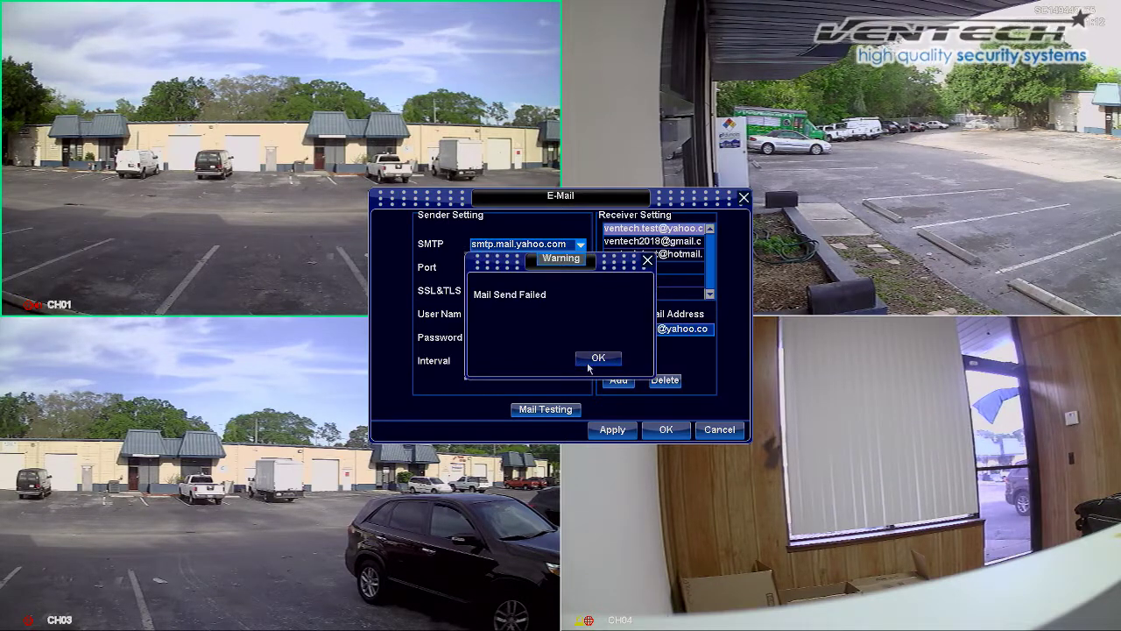
{"action": "left_click", "coordinate": [587, 361]}
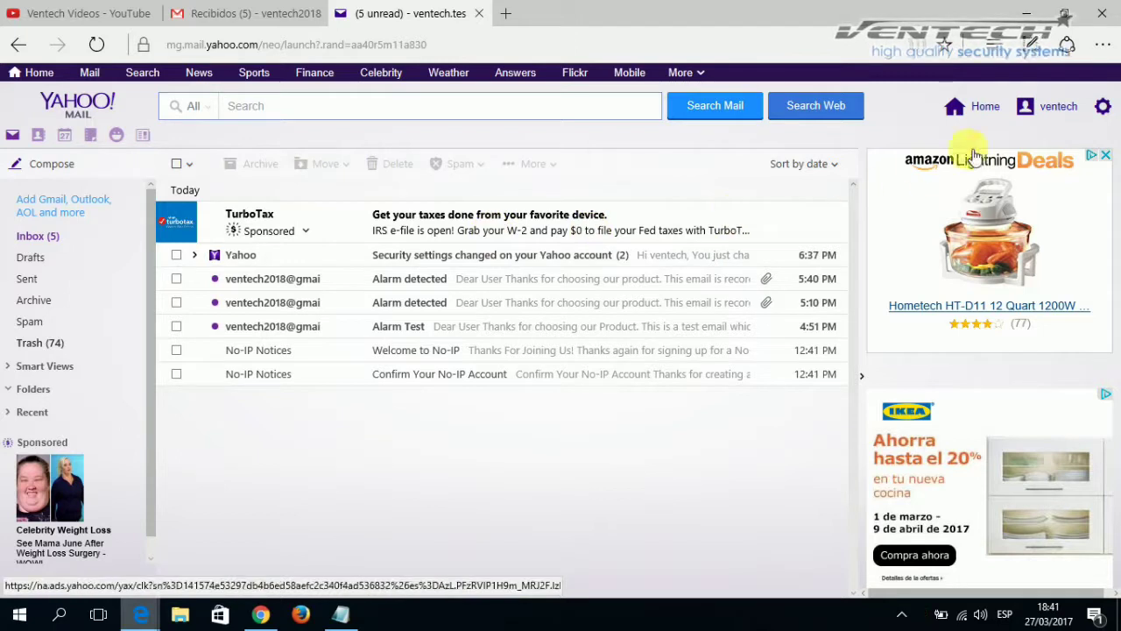
In the Yahoo account's security settings in the browser, allow apps that use less secure sign in, and close that page.
{"action": "left_click", "coordinate": [1060, 107]}
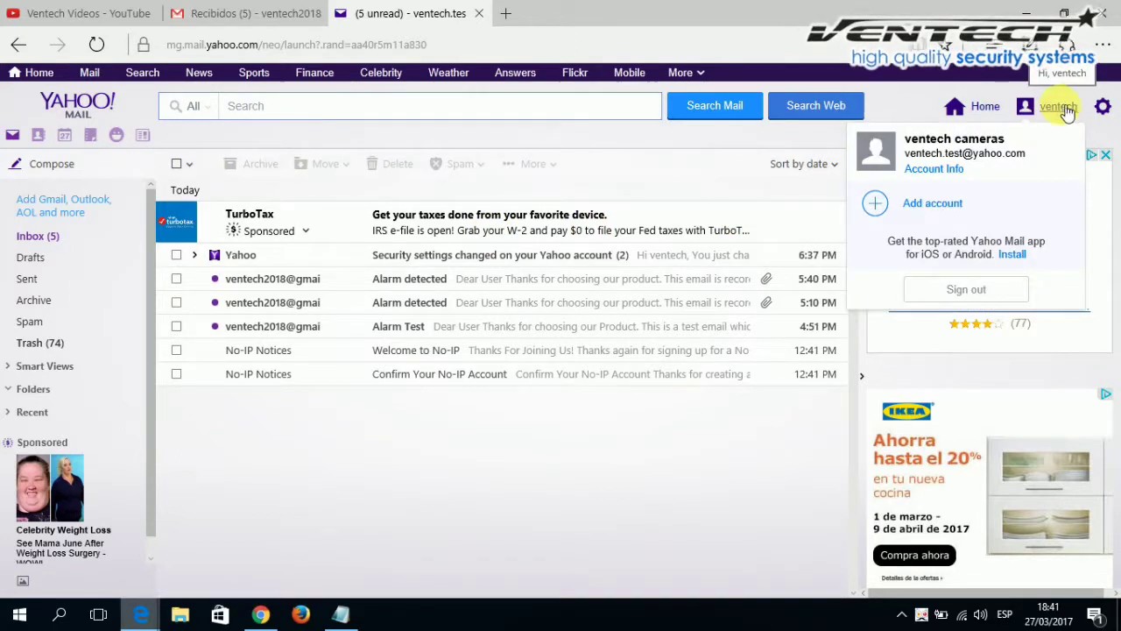
{"action": "left_click", "coordinate": [944, 177]}
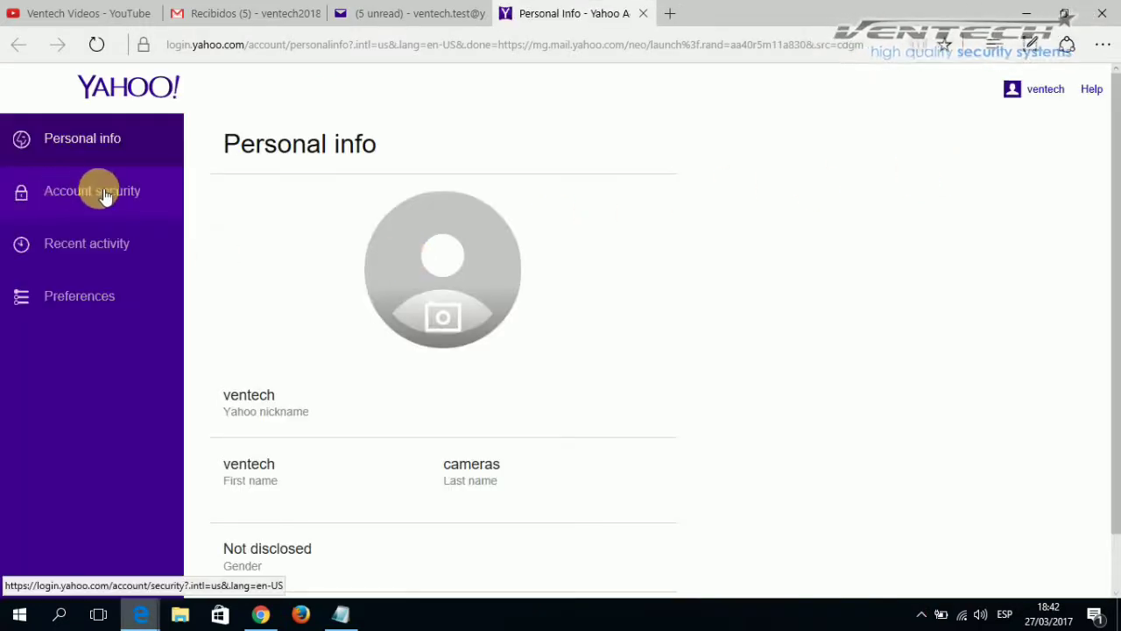
{"action": "left_click", "coordinate": [105, 190]}
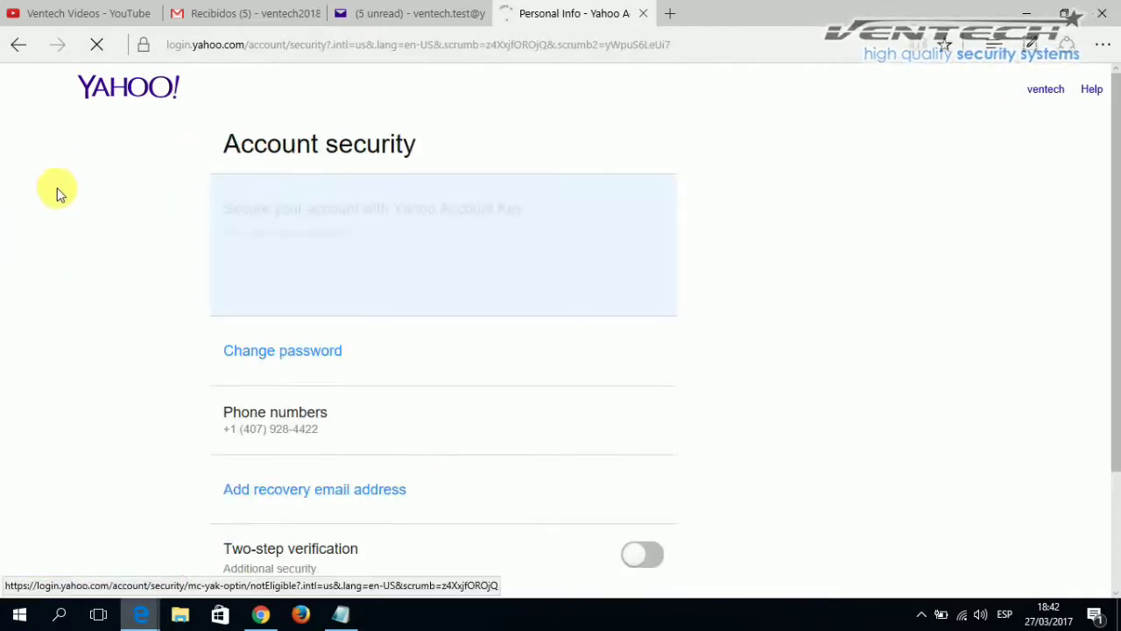
{"action": "scroll", "coordinate": [445, 351], "scroll_direction": "down", "scroll_amount": 2}
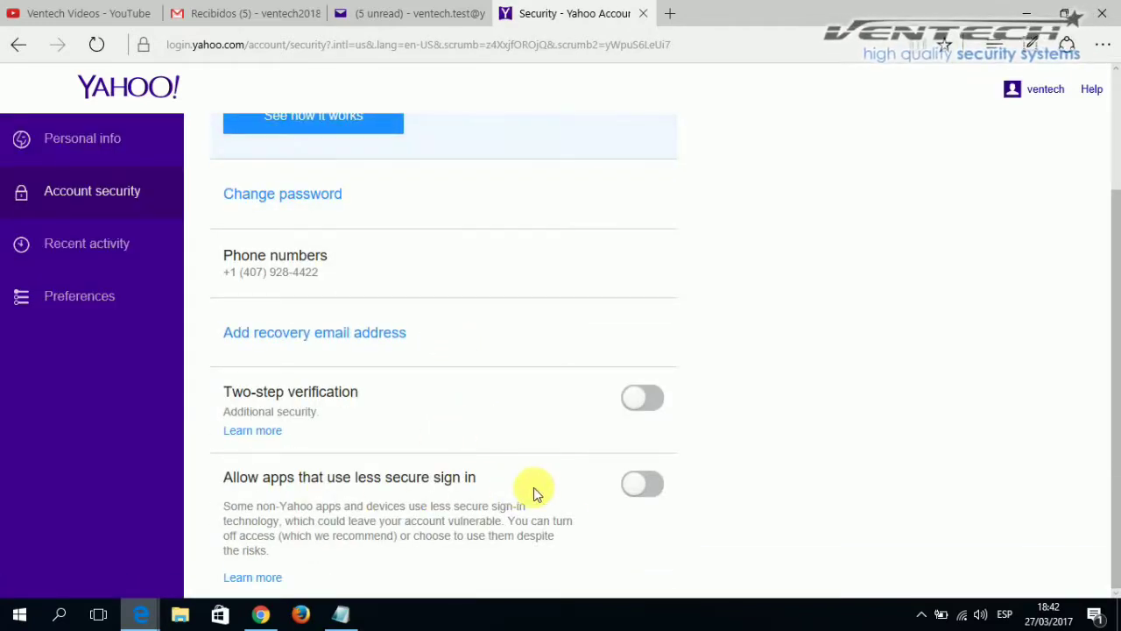
{"action": "left_click", "coordinate": [656, 488]}
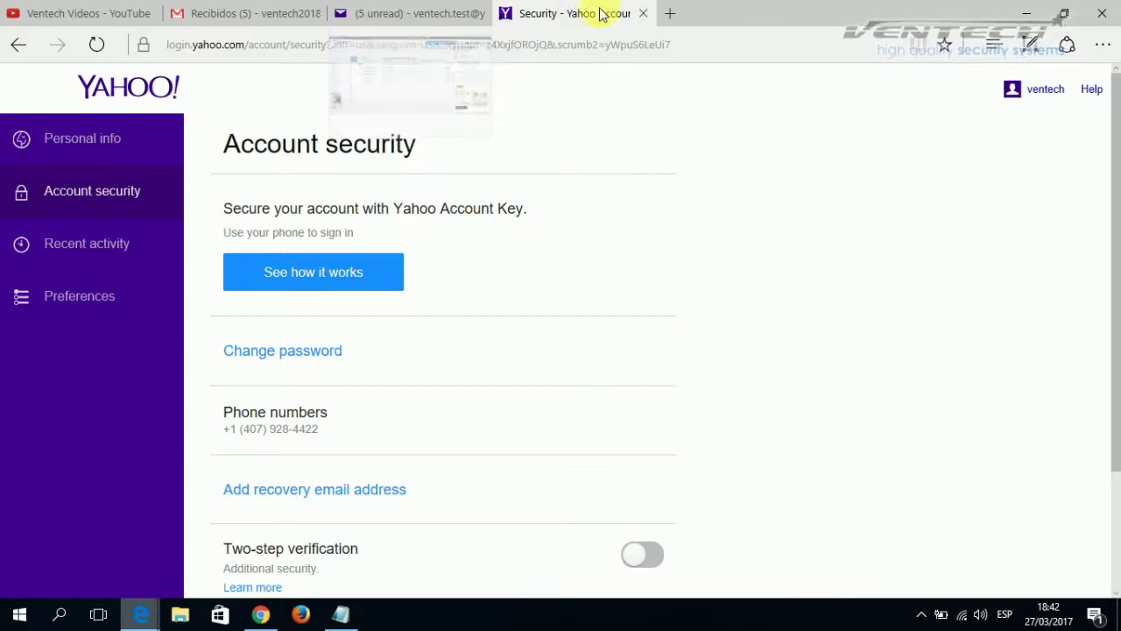
{"action": "left_click", "coordinate": [643, 13]}
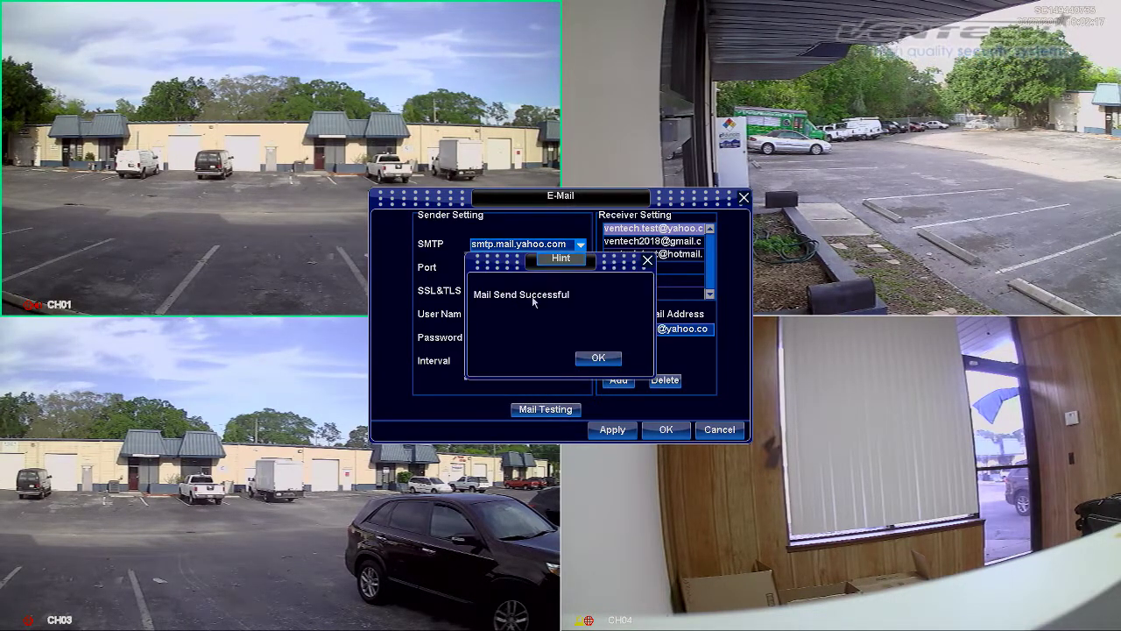
Back on the recorder, dismiss the mail test message and save the Yahoo e-mail settings.
{"action": "left_click", "coordinate": [592, 359]}
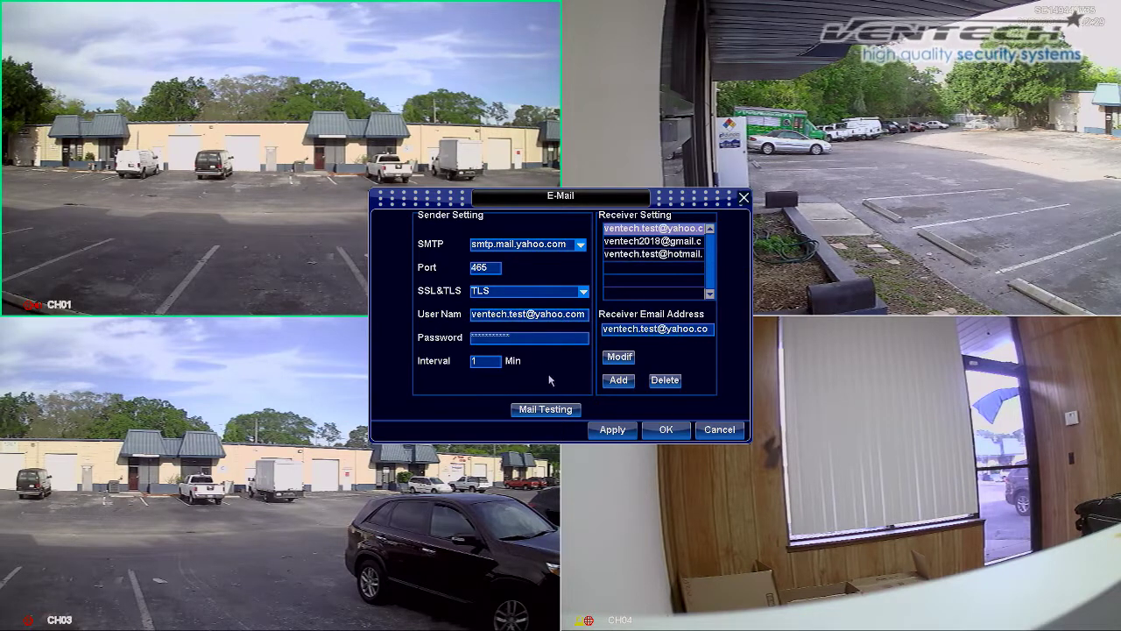
{"action": "left_click", "coordinate": [664, 430]}
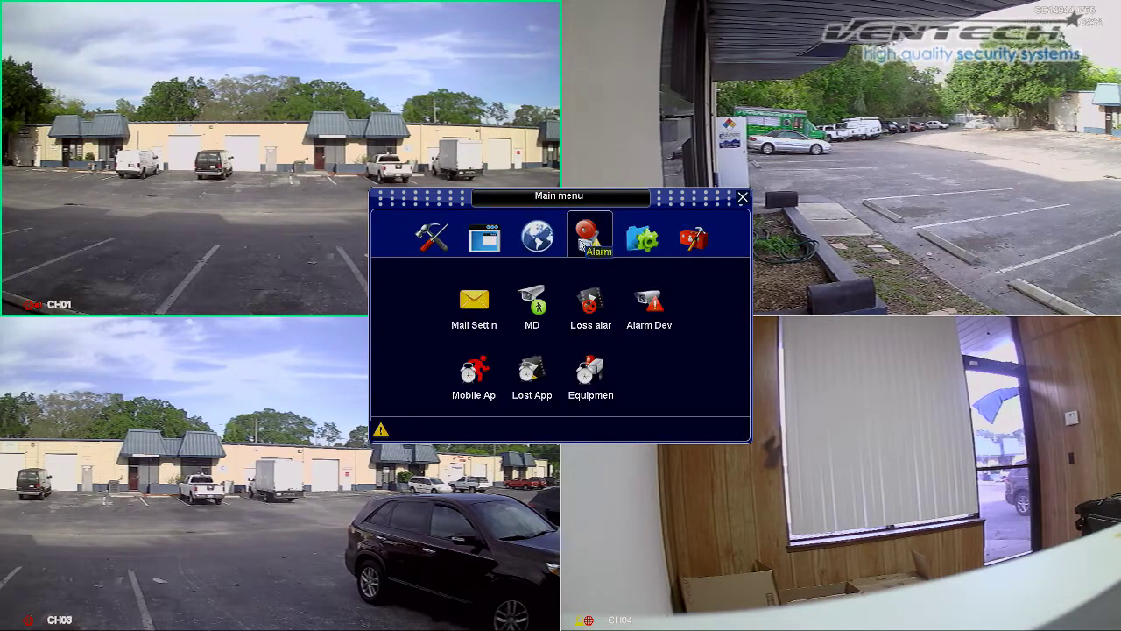
Enable the video loss alarm for channels 01 and 02 and turn on E-Mail Alert in channel 01's alarm output.
{"action": "left_click", "coordinate": [591, 302]}
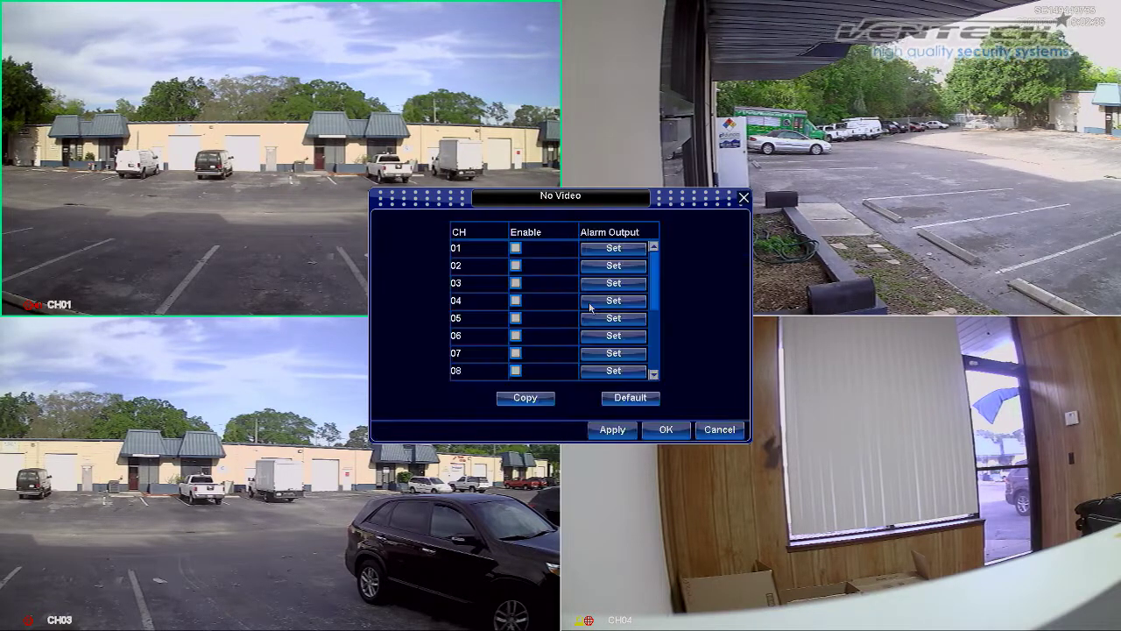
{"action": "left_click", "coordinate": [515, 248]}
{"action": "left_click", "coordinate": [516, 265]}
{"action": "left_click", "coordinate": [610, 248]}
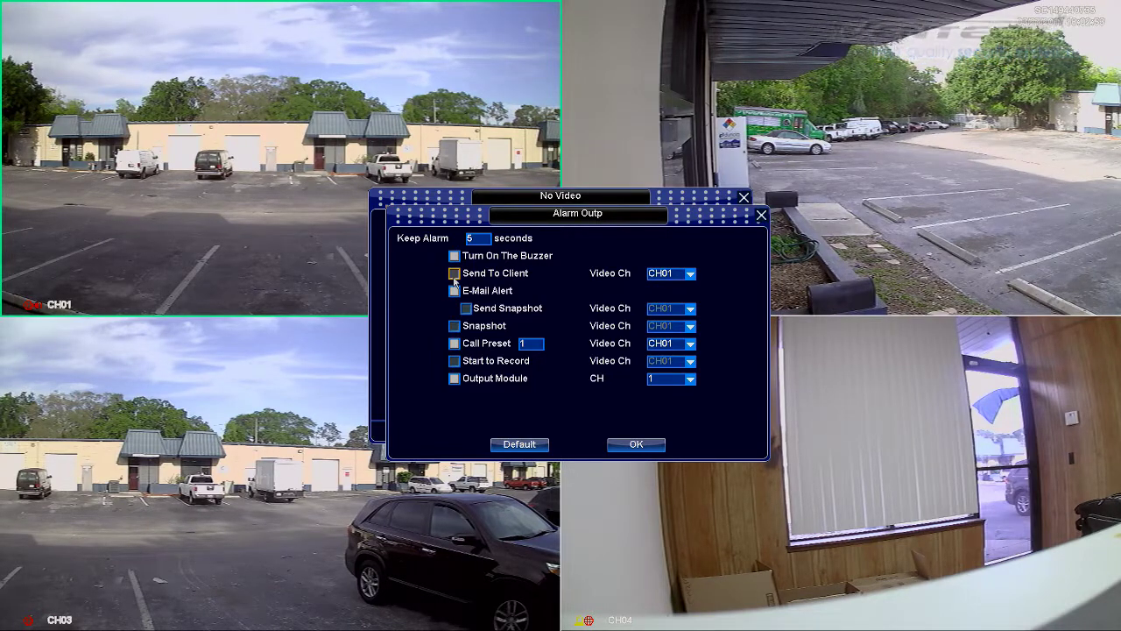
{"action": "left_click", "coordinate": [453, 291]}
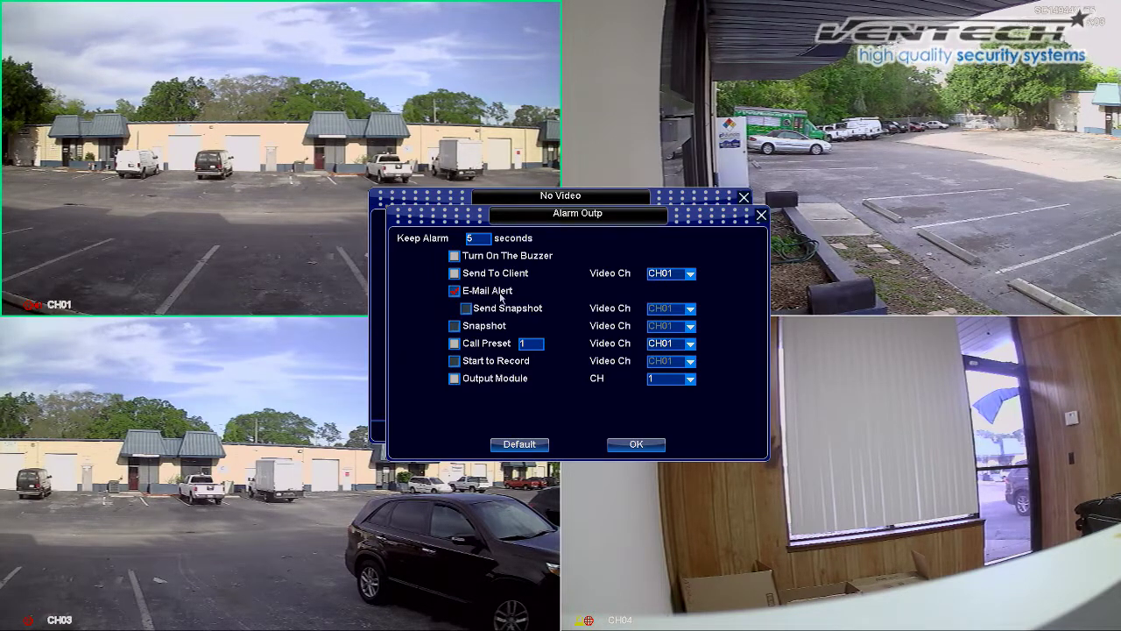
{"action": "left_click", "coordinate": [637, 445]}
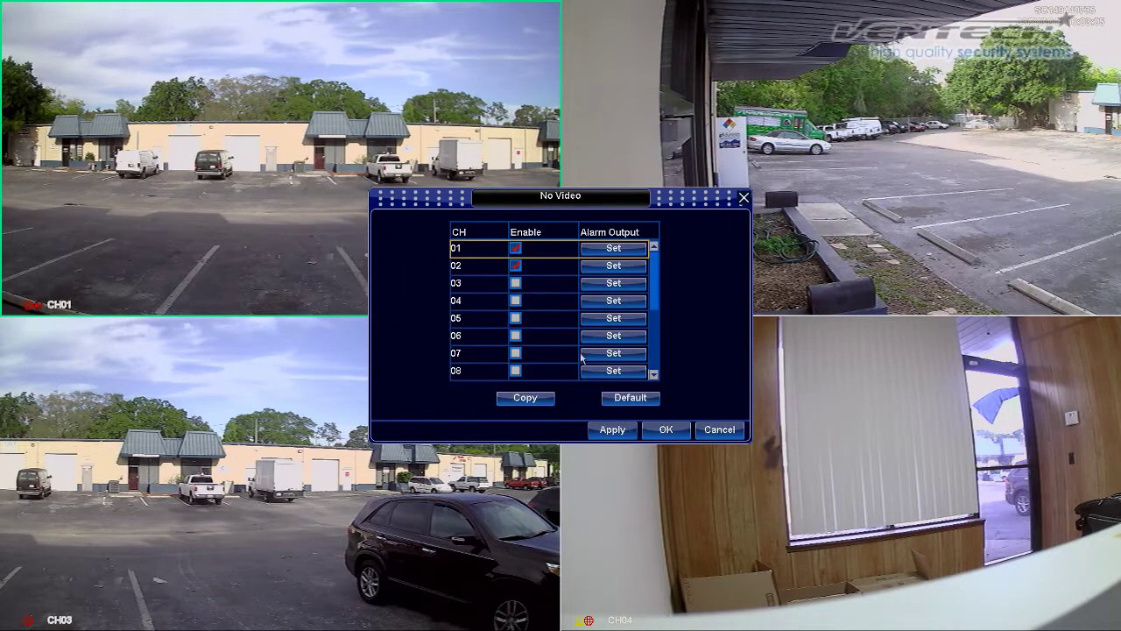
Turn on E-Mail Alert in channel 02's video loss alarm output, save the settings and return to the live view.
{"action": "left_click", "coordinate": [613, 265]}
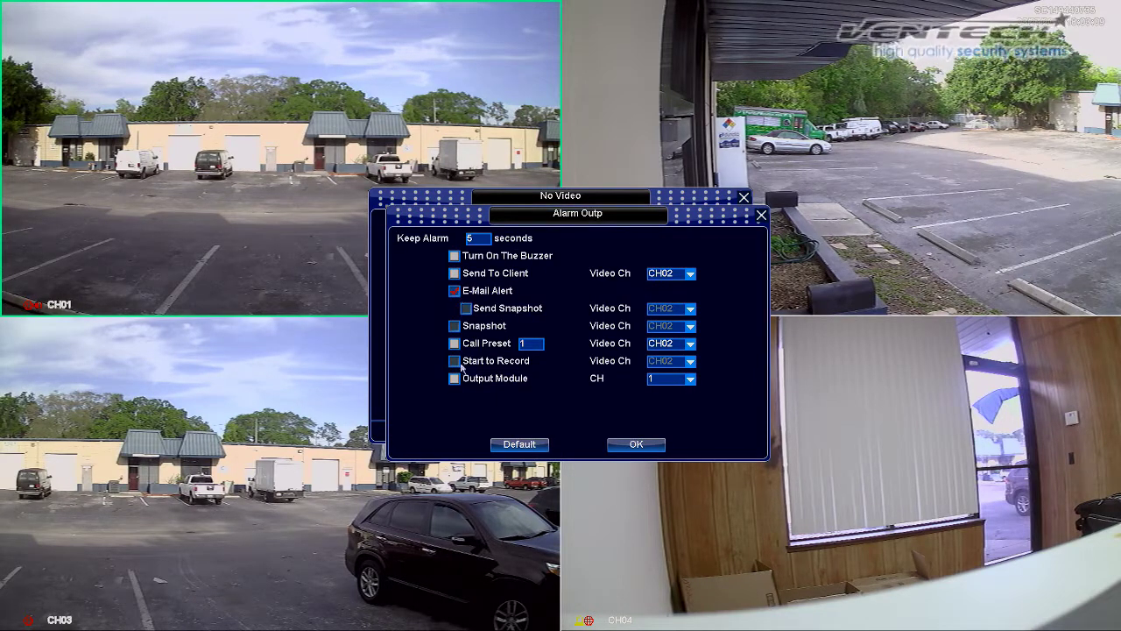
{"action": "left_click", "coordinate": [635, 447]}
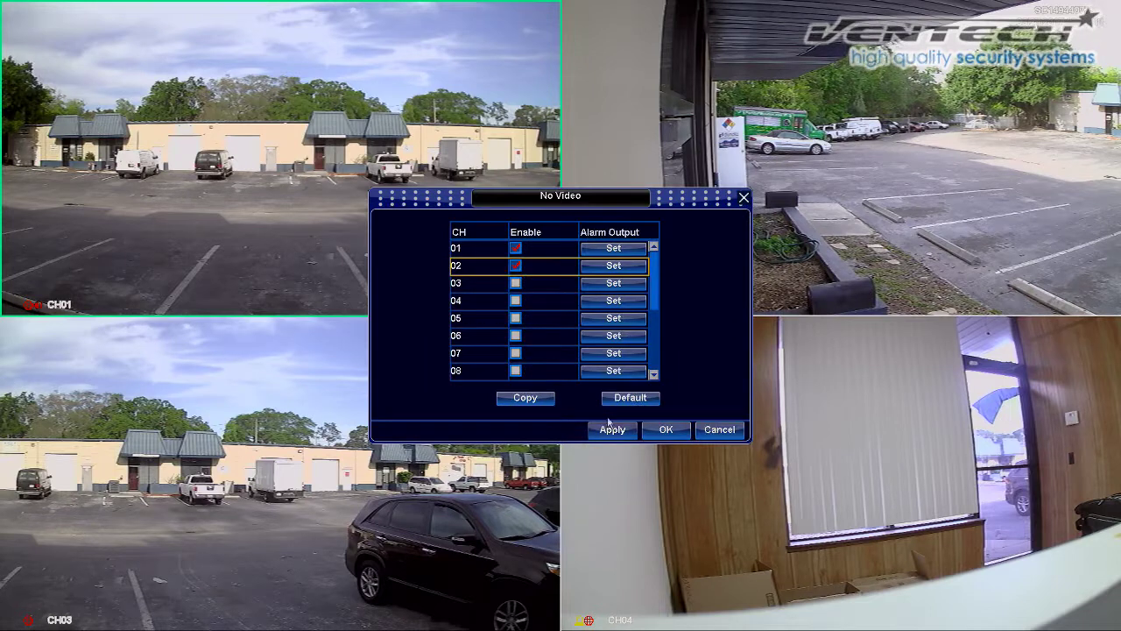
{"action": "left_click", "coordinate": [673, 435]}
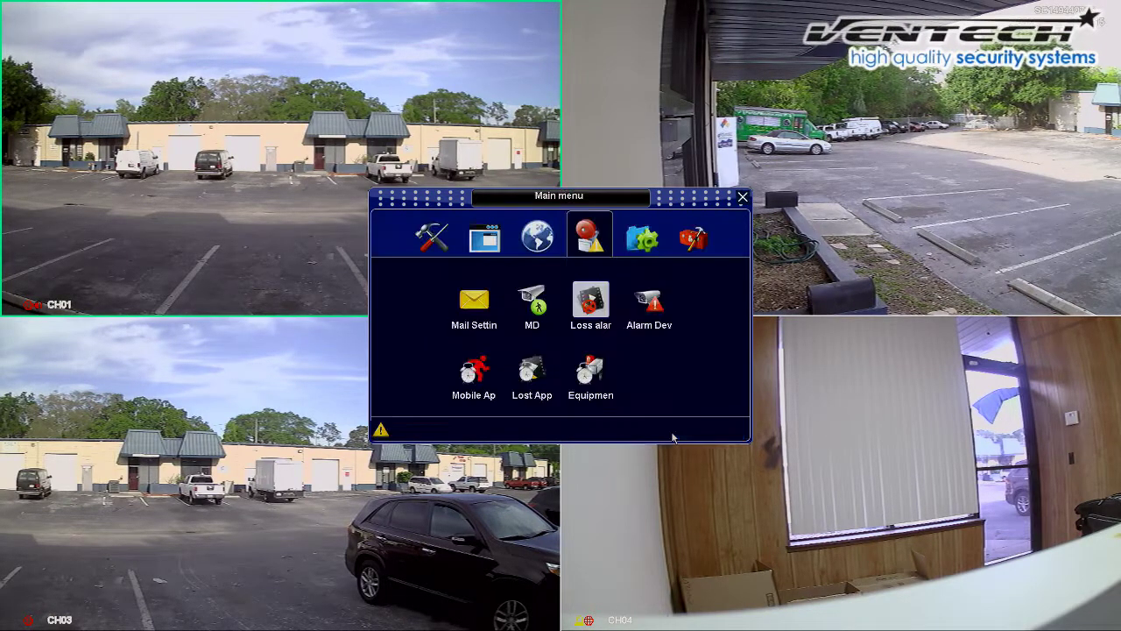
{"action": "right_click", "coordinate": [640, 399]}
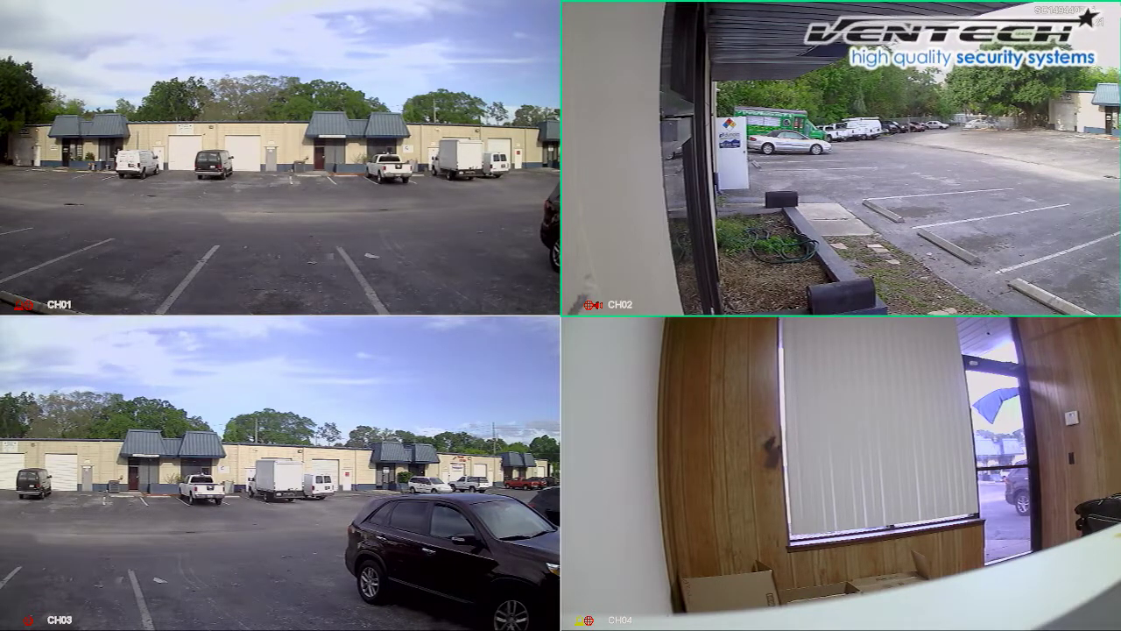
Open the recorder's motion detection settings and enable motion detection for channels 01 and 02.
{"action": "left_click", "coordinate": [540, 238]}
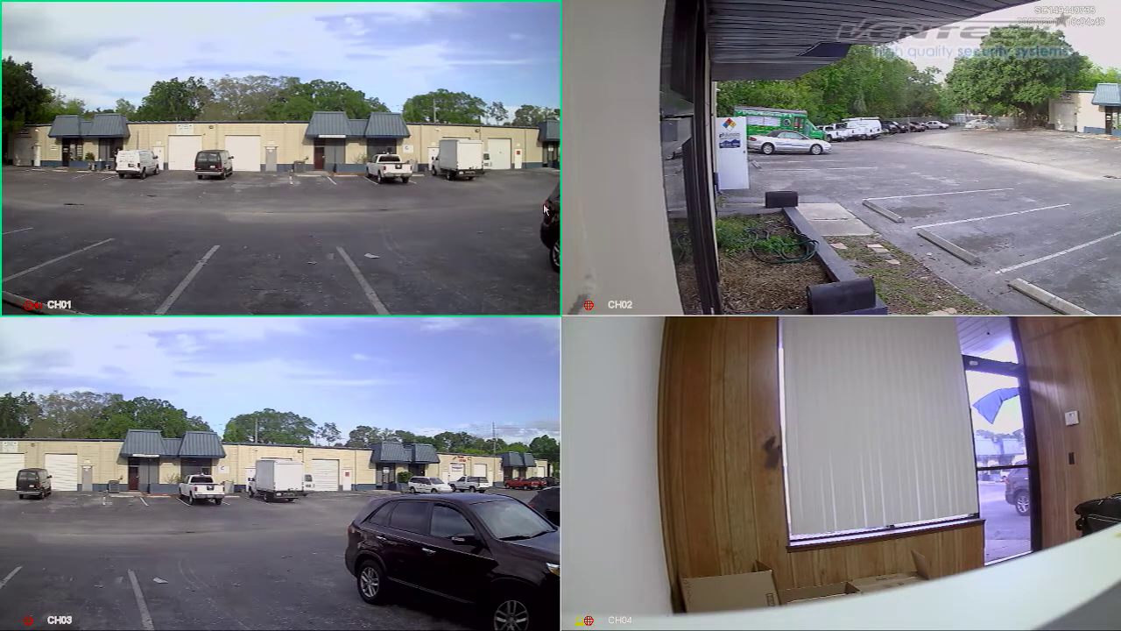
{"action": "right_click", "coordinate": [530, 270]}
{"action": "left_click", "coordinate": [565, 280]}
{"action": "left_click", "coordinate": [587, 232]}
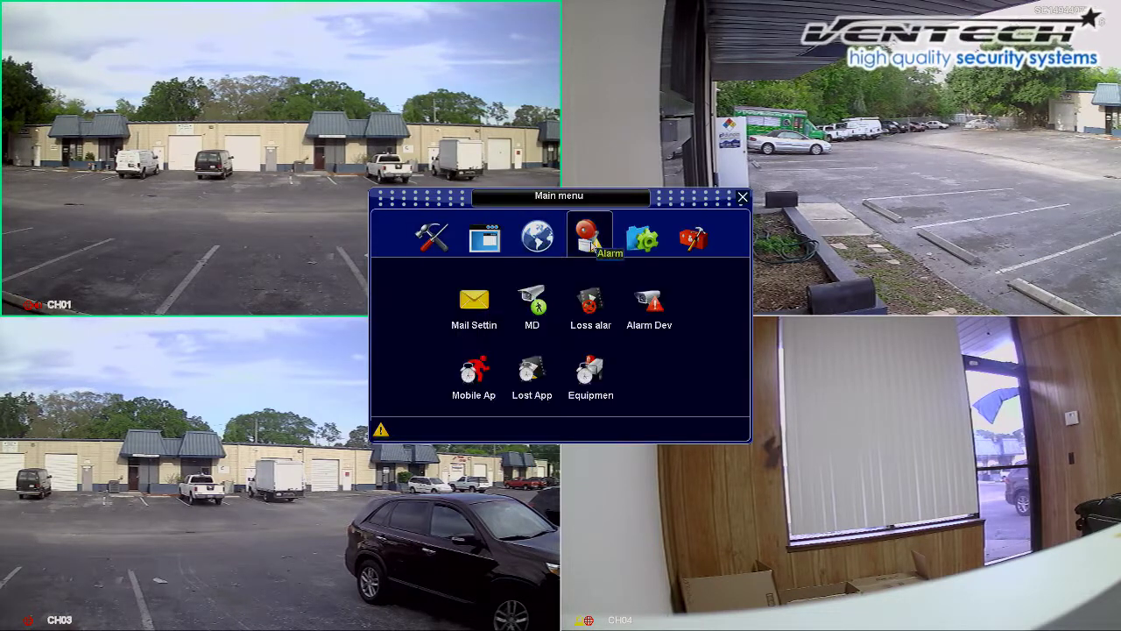
{"action": "left_click", "coordinate": [536, 304]}
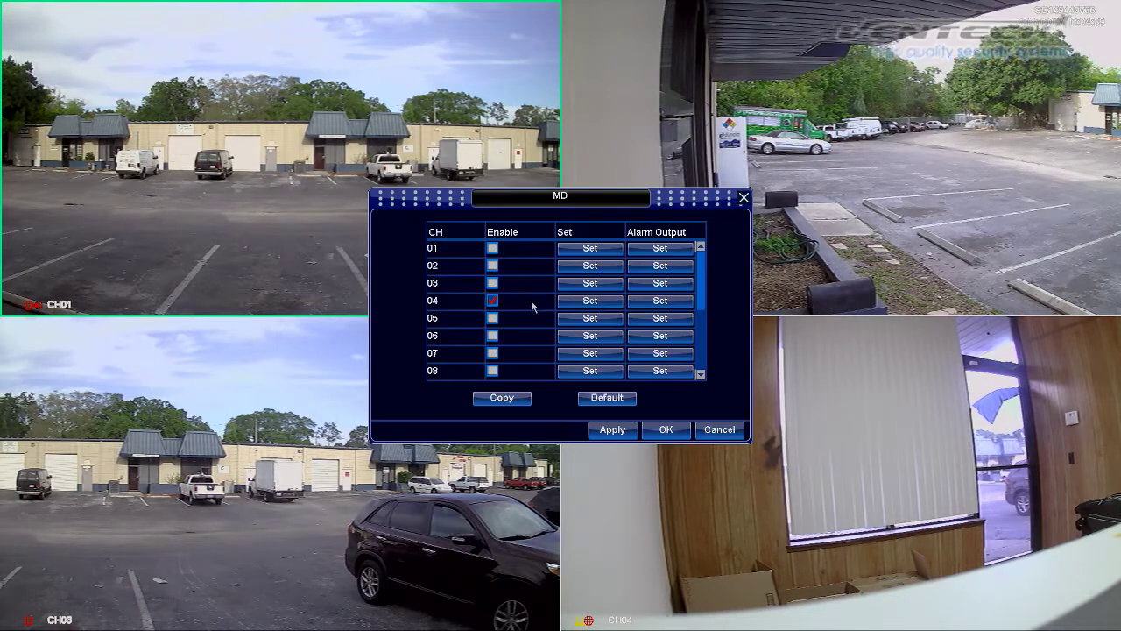
{"action": "left_click", "coordinate": [492, 248]}
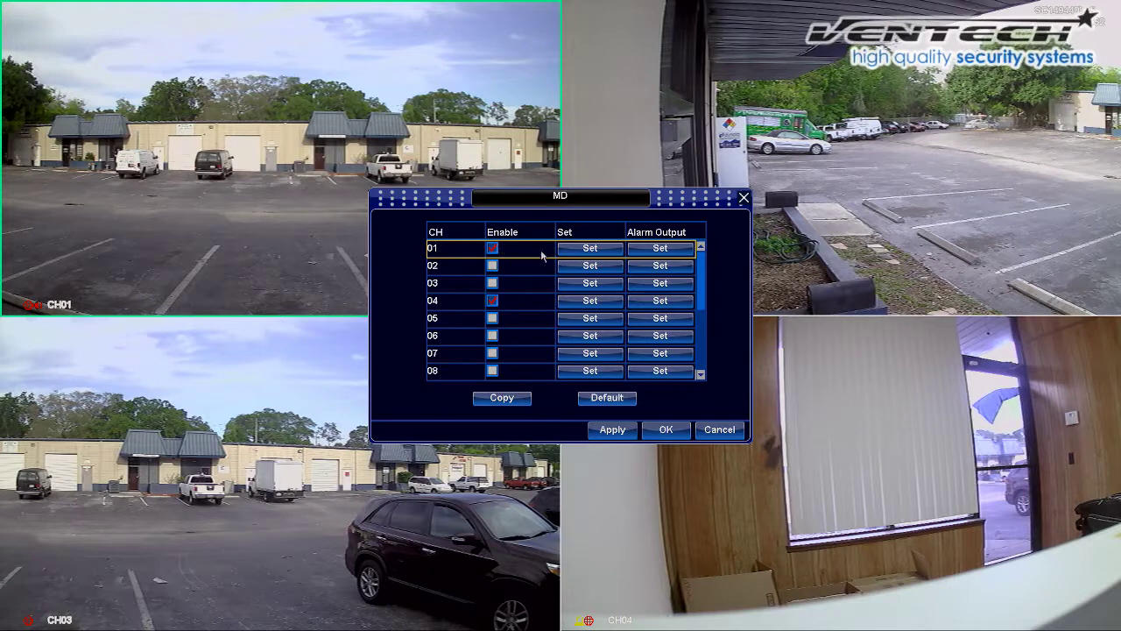
{"action": "left_click", "coordinate": [494, 267]}
Open channel 02's motion area and sensitivity setup, accept it, and save the motion detection settings.
{"action": "left_click", "coordinate": [592, 267]}
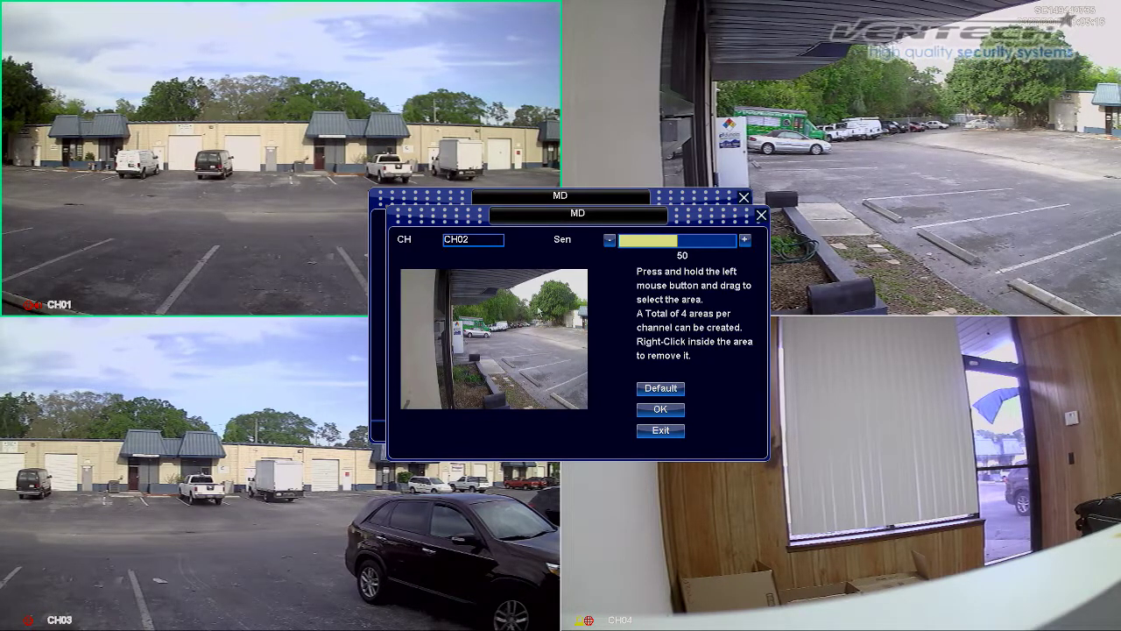
{"action": "left_click", "coordinate": [652, 409]}
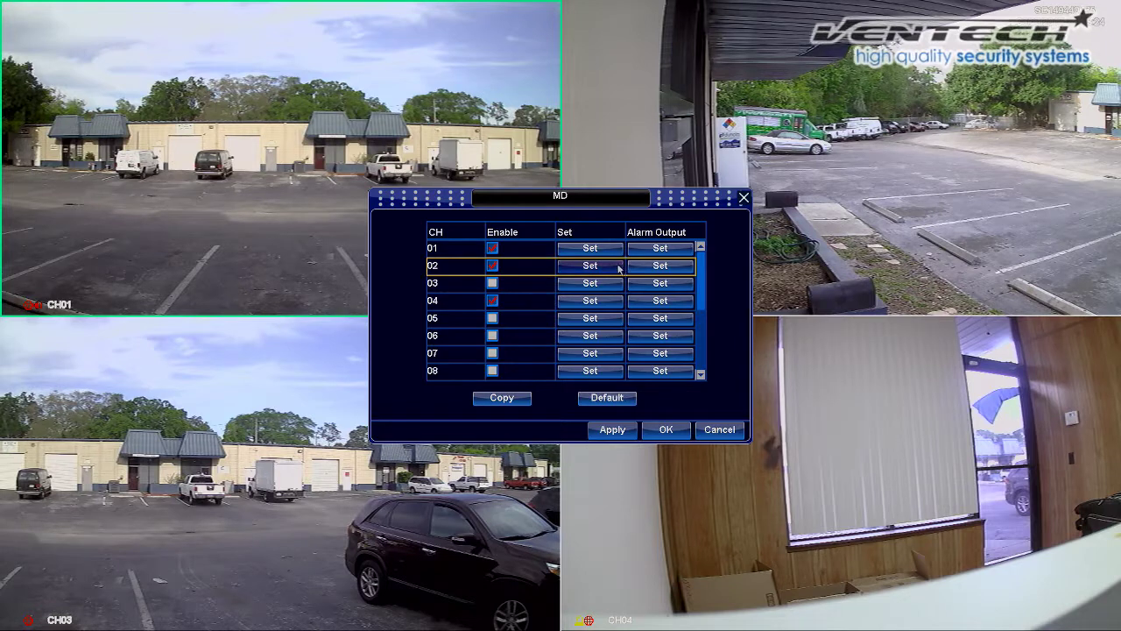
{"action": "left_click", "coordinate": [666, 430]}
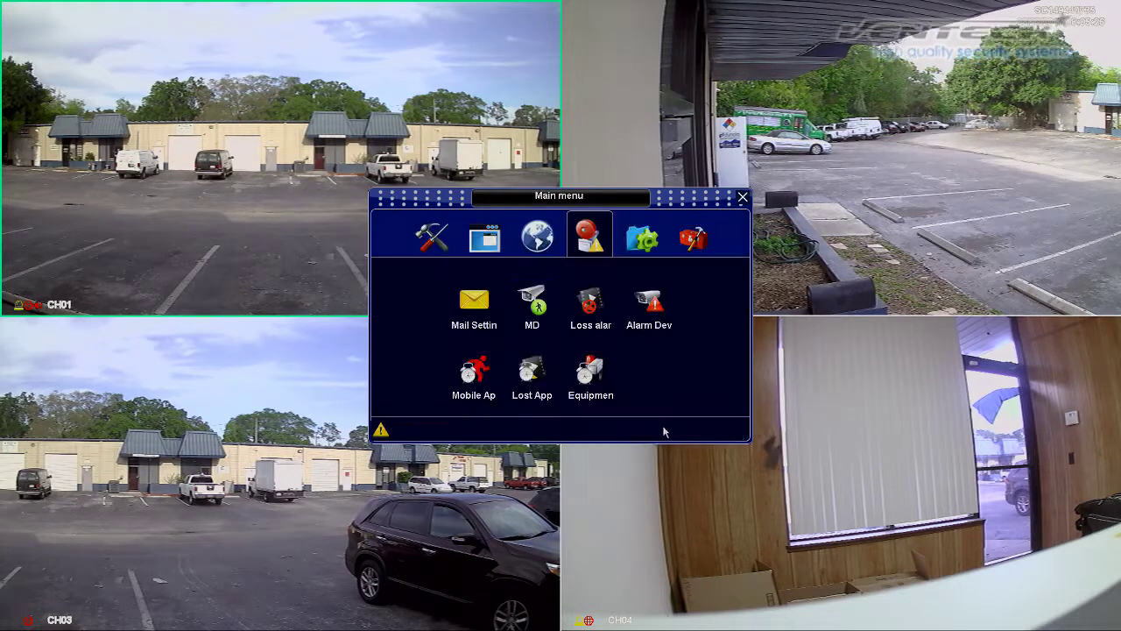
Enable channel 02 in the motion detection alarm schedule and set its first time period from 08:00 to 12:00.
{"action": "left_click", "coordinate": [468, 372]}
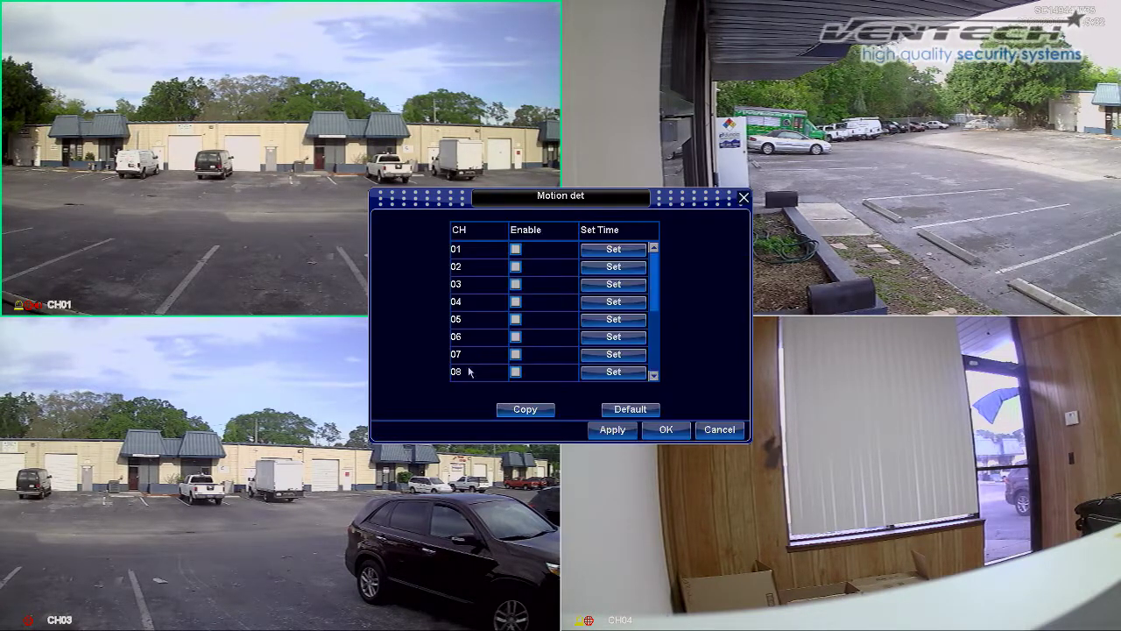
{"action": "left_click", "coordinate": [516, 267]}
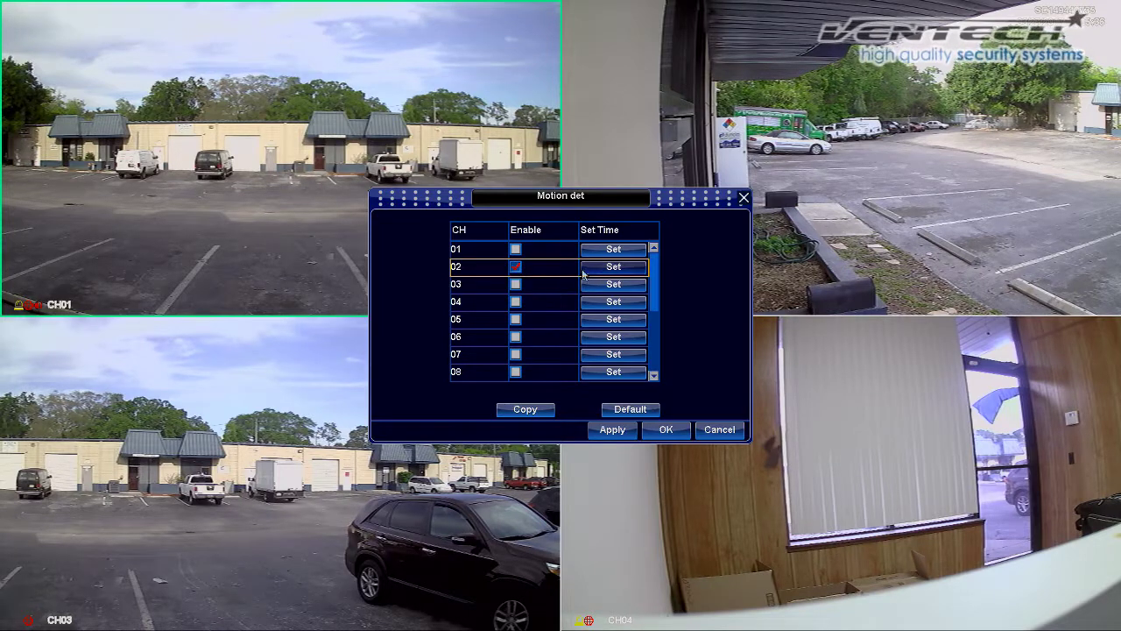
{"action": "left_click", "coordinate": [611, 270]}
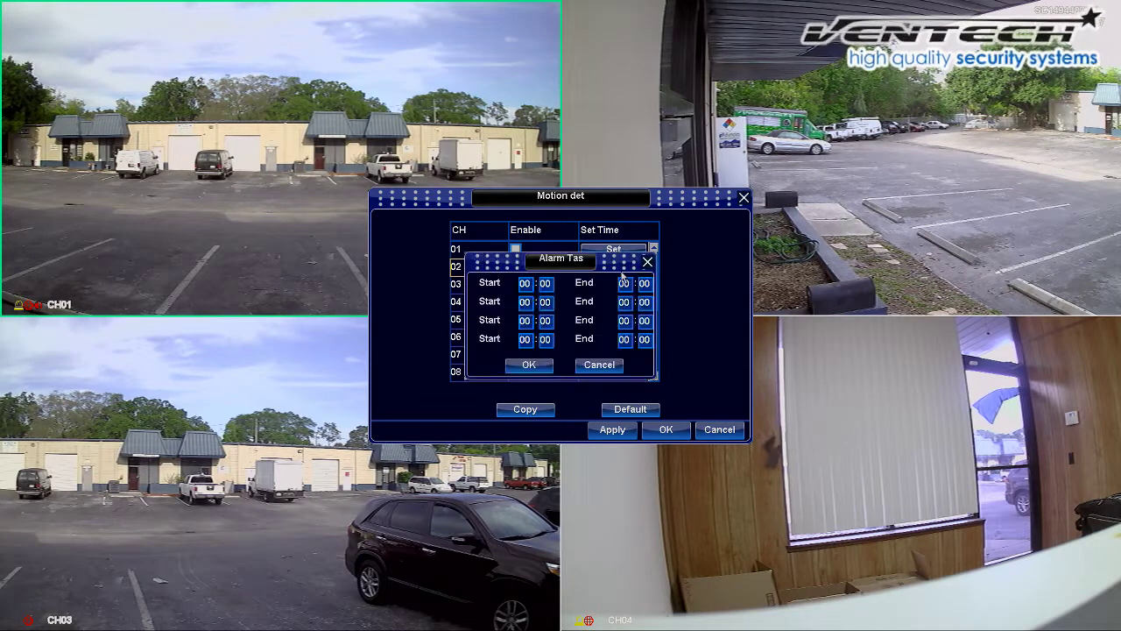
{"action": "left_click", "coordinate": [529, 286]}
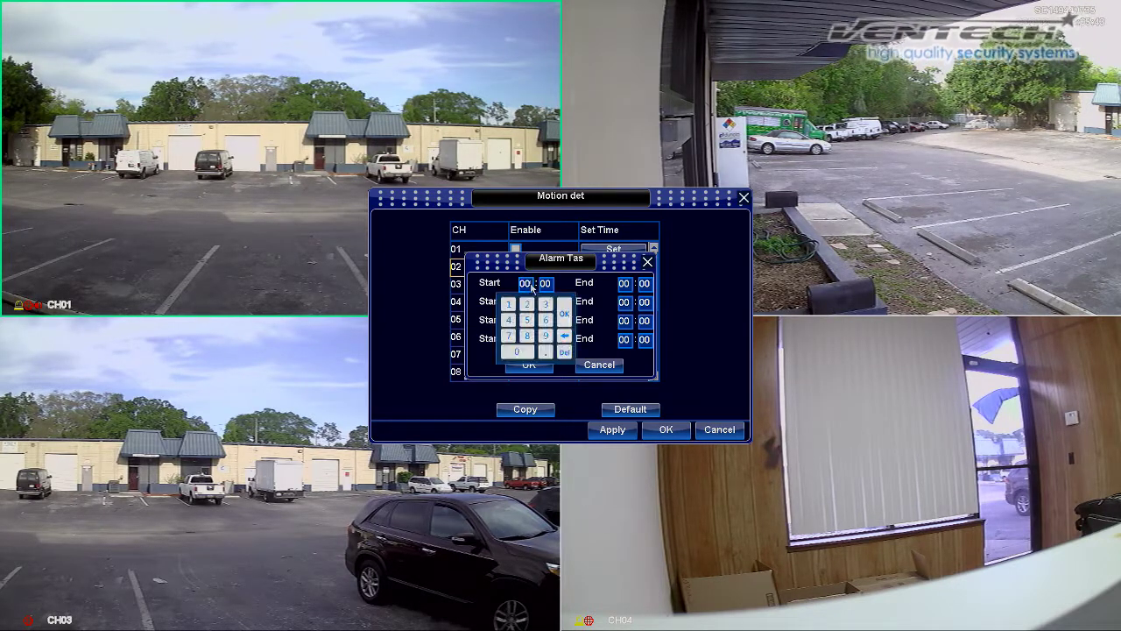
{"action": "left_click", "coordinate": [527, 336]}
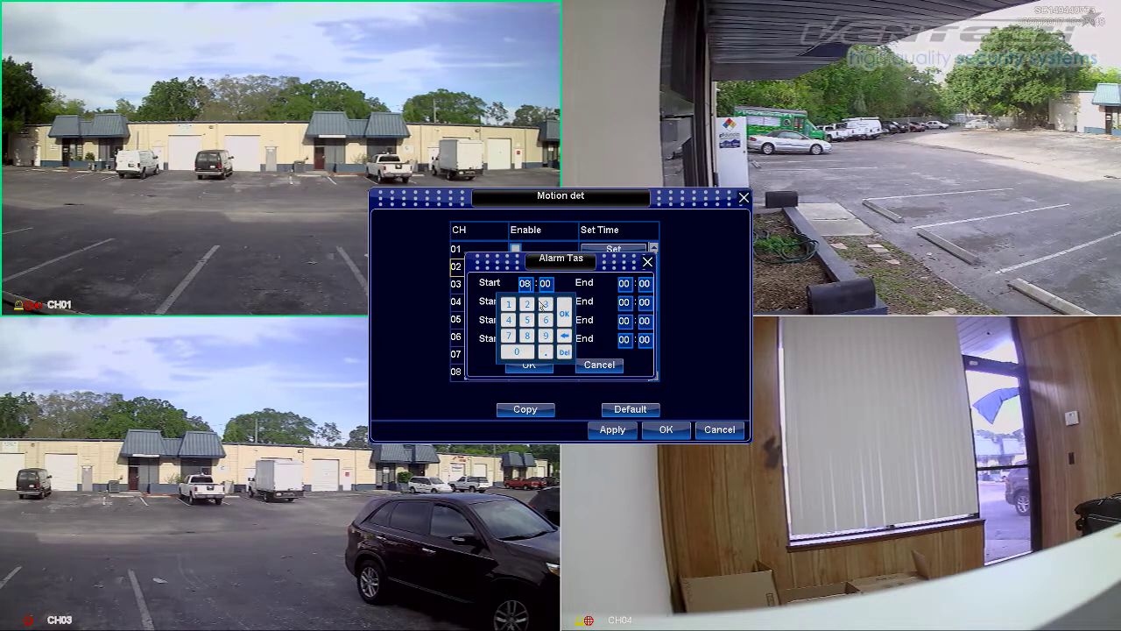
{"action": "left_click", "coordinate": [625, 285]}
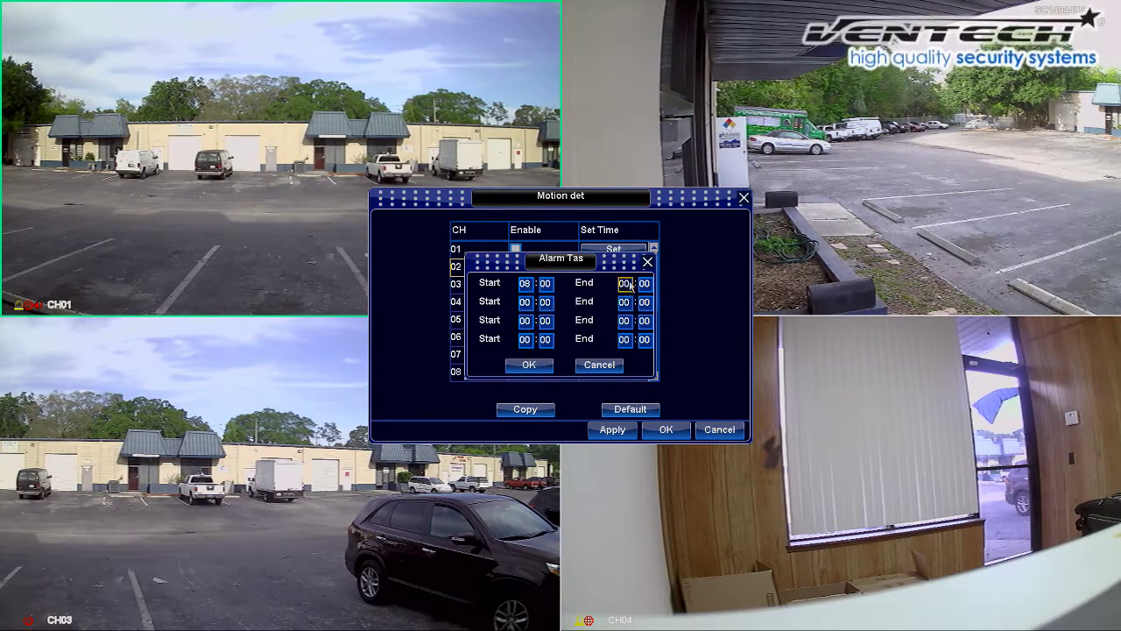
{"action": "left_click", "coordinate": [625, 285]}
{"action": "left_click", "coordinate": [665, 337]}
{"action": "left_click", "coordinate": [608, 305]}
{"action": "left_click", "coordinate": [626, 305]}
{"action": "left_click", "coordinate": [604, 285]}
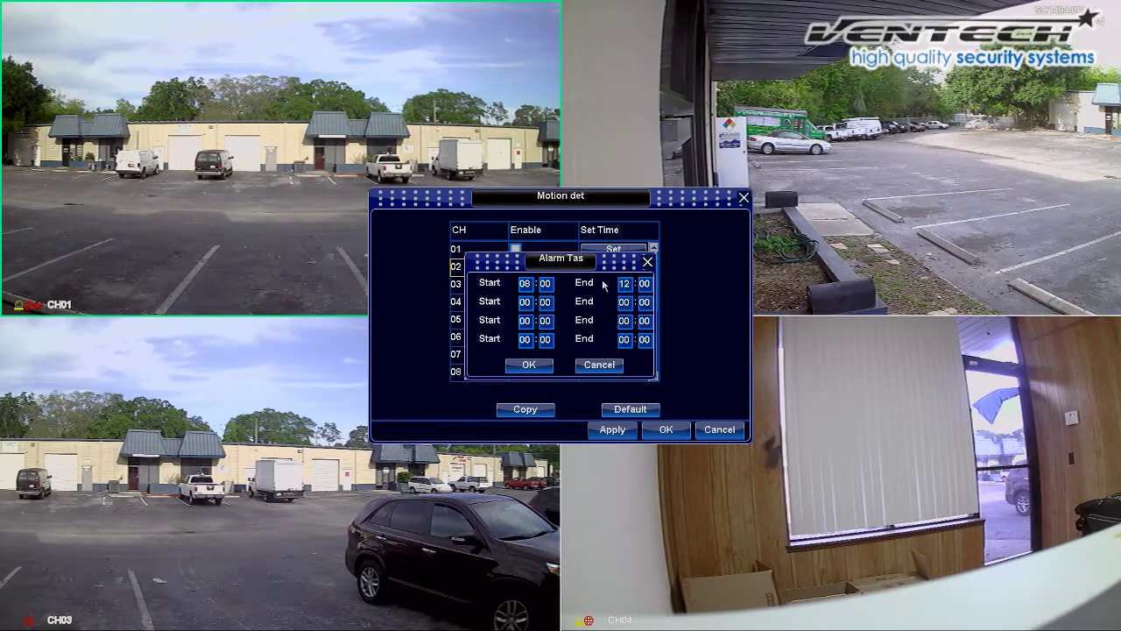
Set channel 02's second alarm period from 14:00 to 18:00, accept the schedule and save the motion detection timing settings.
{"action": "left_click", "coordinate": [536, 301]}
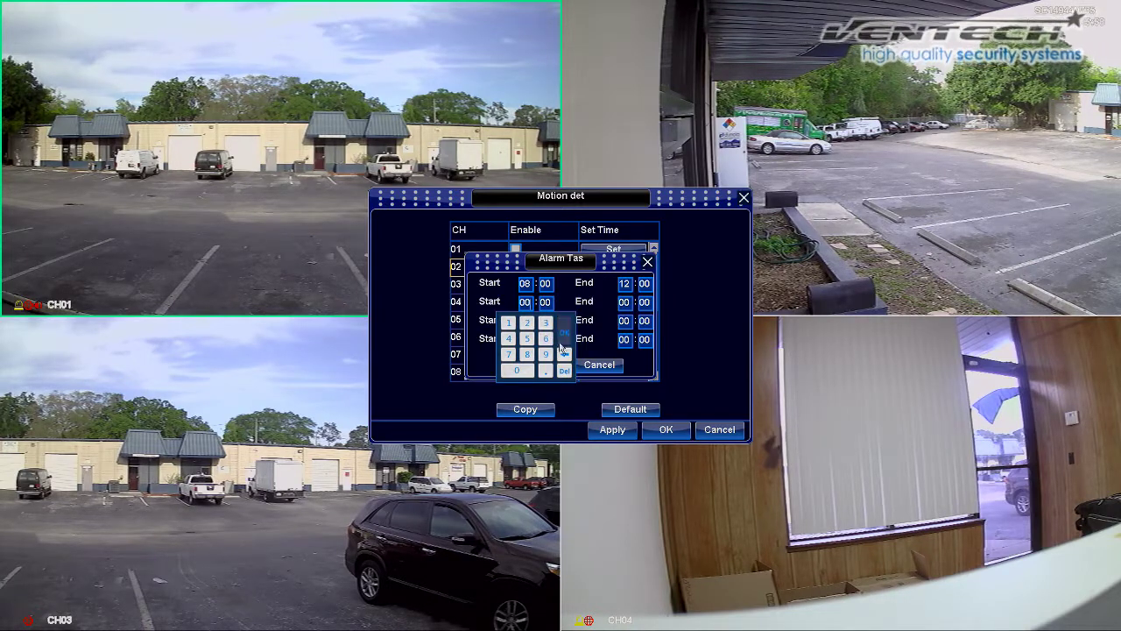
{"action": "left_click", "coordinate": [509, 323]}
{"action": "left_click", "coordinate": [511, 341]}
{"action": "left_click", "coordinate": [622, 303]}
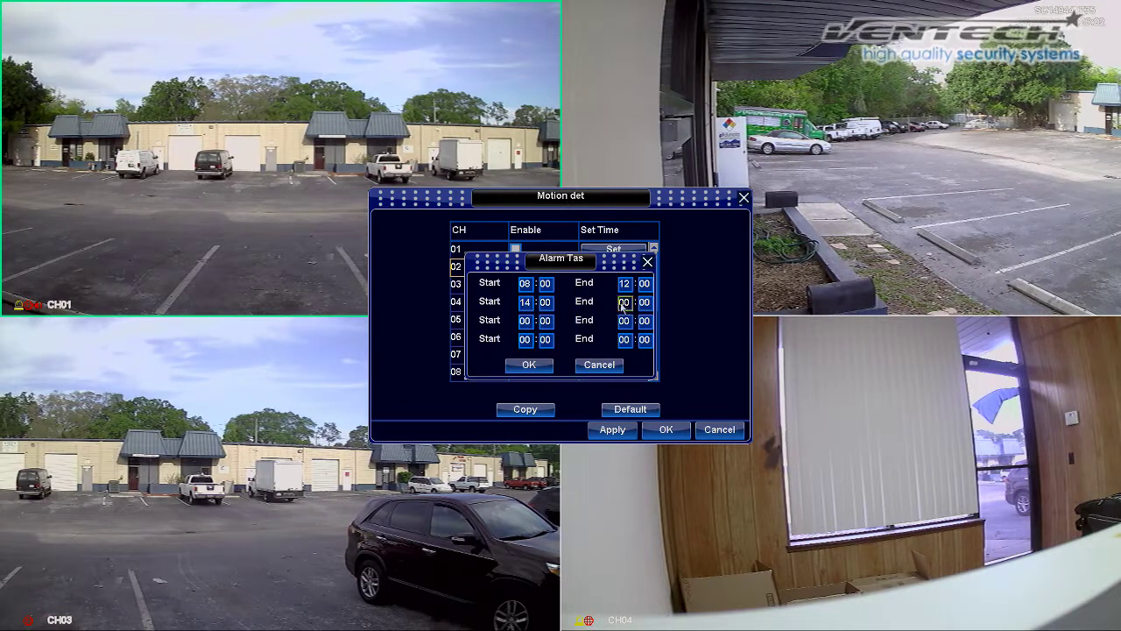
{"action": "left_click", "coordinate": [628, 307]}
{"action": "left_click", "coordinate": [665, 357]}
{"action": "left_click", "coordinate": [665, 357]}
{"action": "left_click", "coordinate": [607, 323]}
{"action": "left_click", "coordinate": [627, 354]}
{"action": "left_click", "coordinate": [603, 302]}
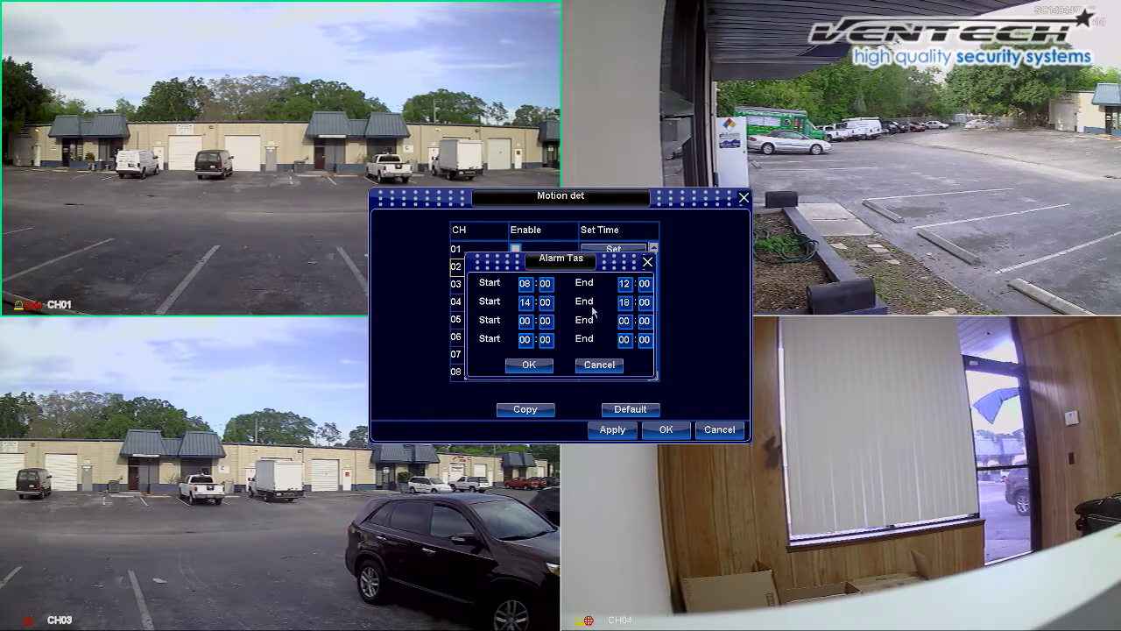
{"action": "left_click", "coordinate": [547, 368]}
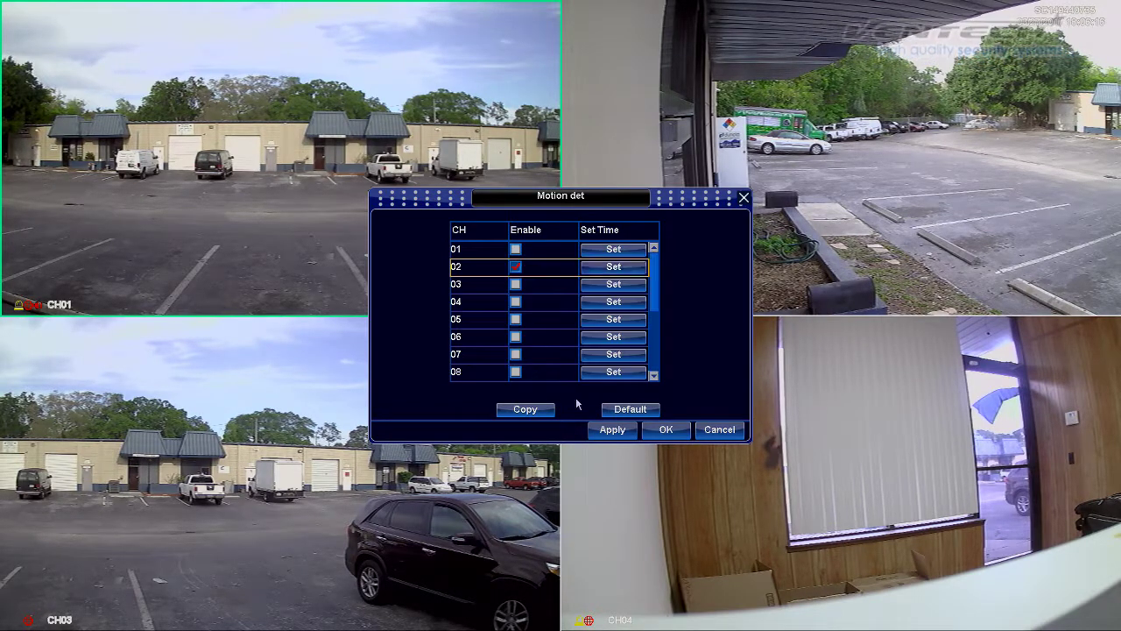
{"action": "left_click", "coordinate": [667, 429]}
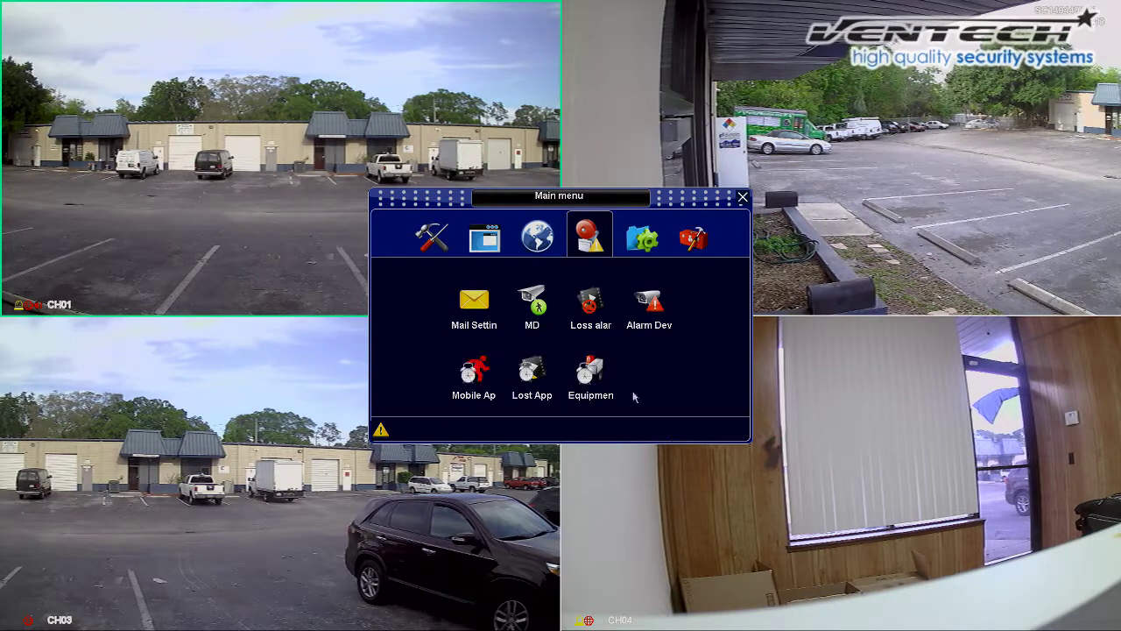
Leave the main menu and review the all-day and scheduled recording options in the Record Setting dialog, making no changes.
{"action": "left_click", "coordinate": [433, 235]}
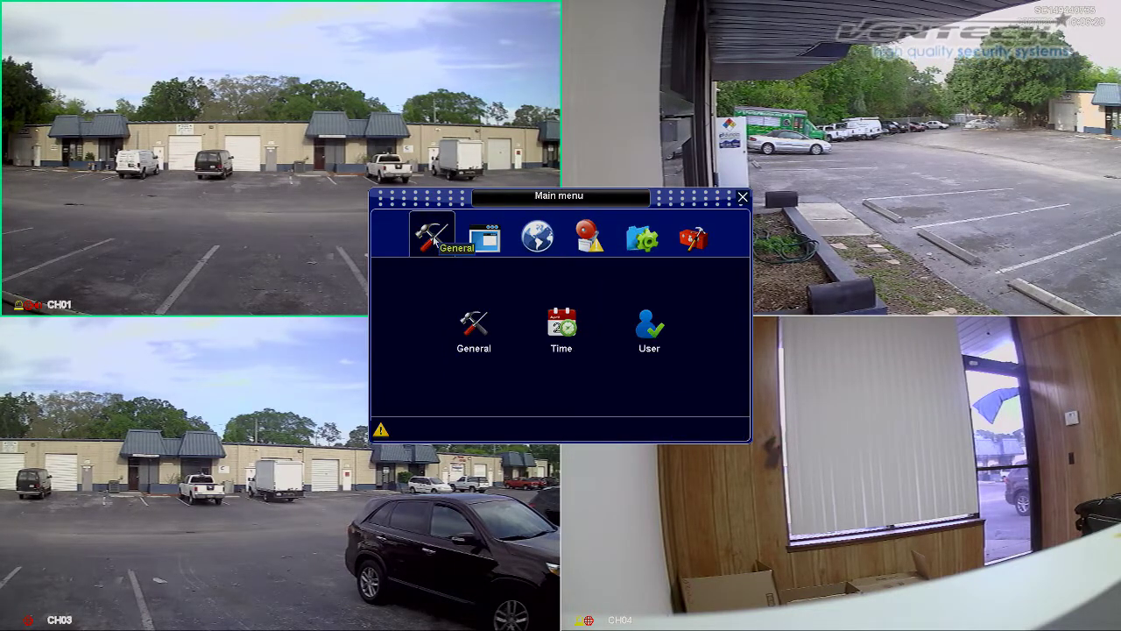
{"action": "right_click", "coordinate": [429, 279]}
{"action": "right_click", "coordinate": [511, 233]}
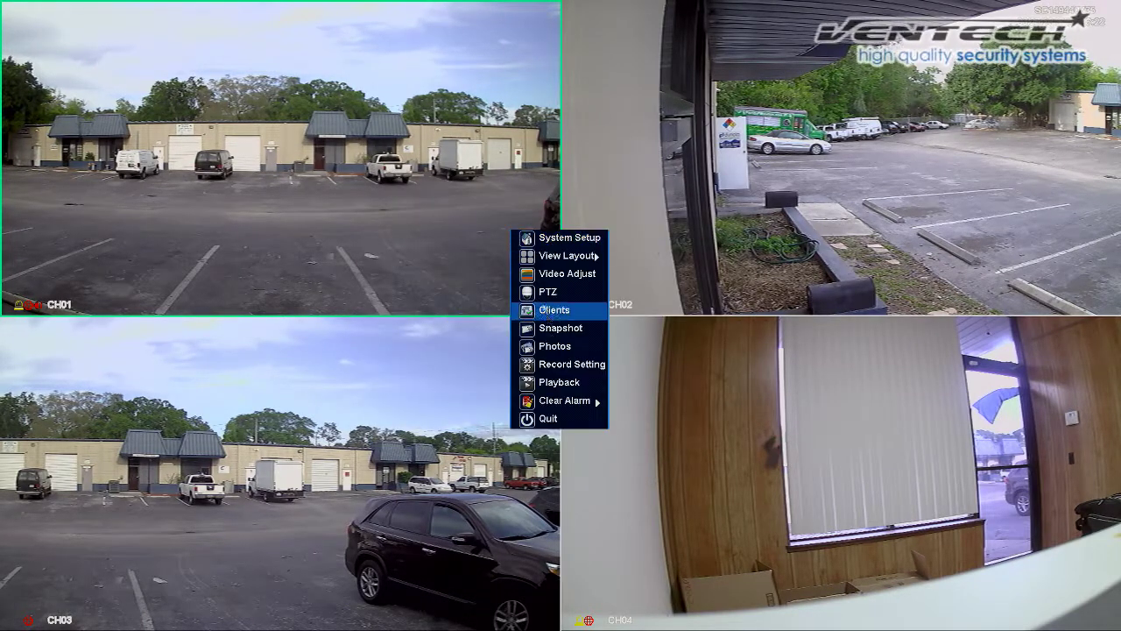
{"action": "left_click", "coordinate": [570, 365]}
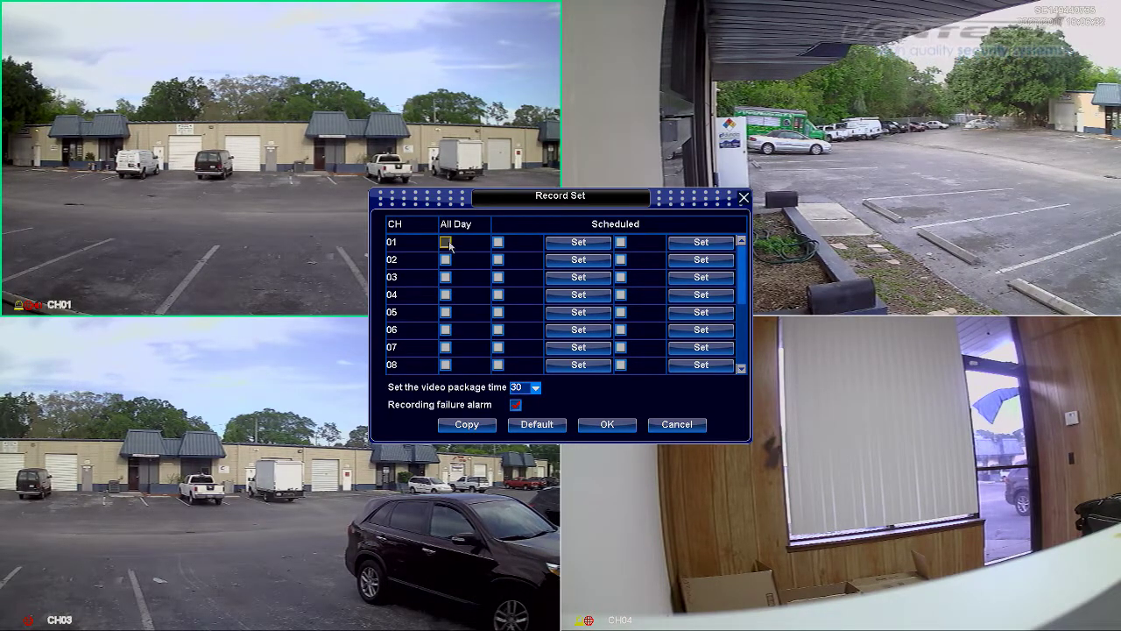
{"action": "right_click", "coordinate": [533, 230]}
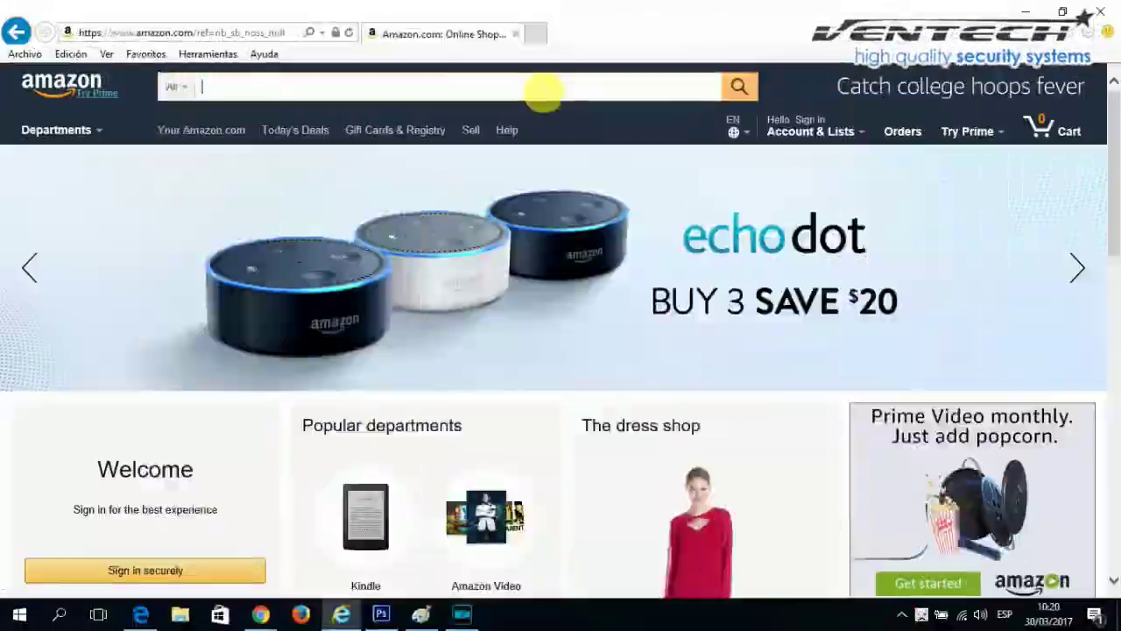
Switch to Amazon in Internet Explorer, search for "VENTECH CAMERA" and browse the product results.
{"action": "type", "text": "VENTECH CAMER"}
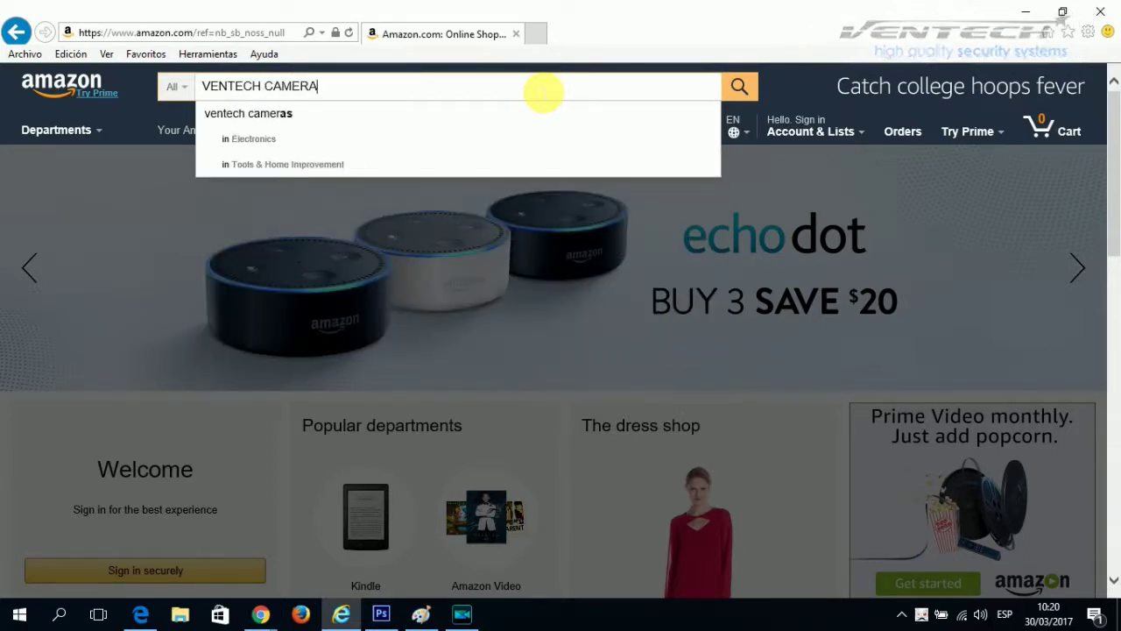
{"action": "type", "text": "A"}
{"action": "key", "text": "Return"}
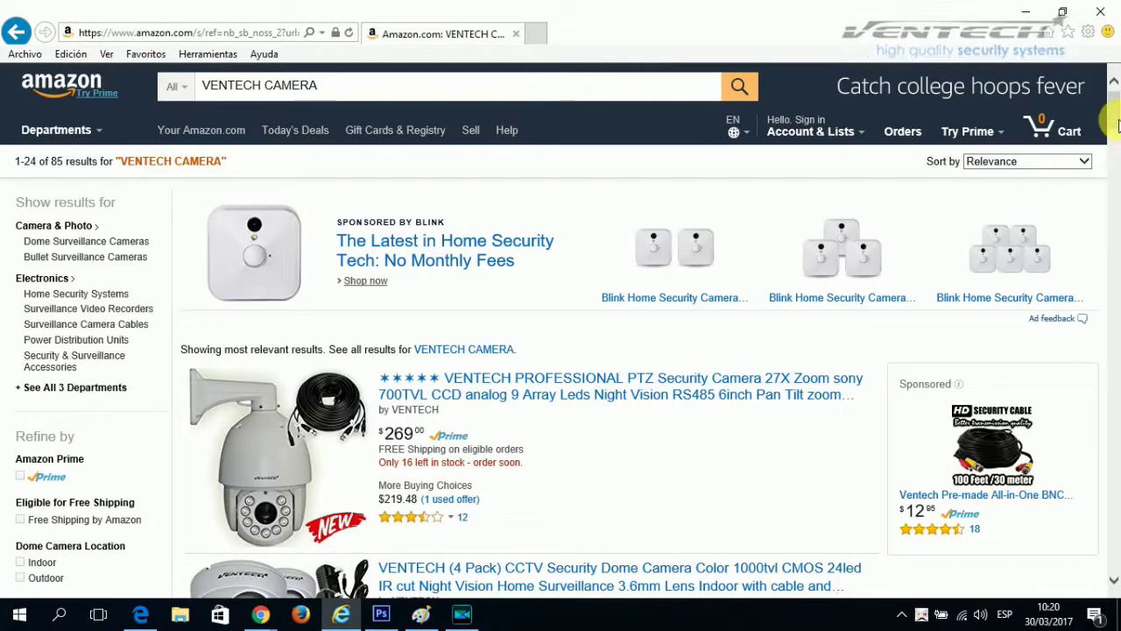
{"action": "left_click_drag", "start_coordinate": [1113, 127], "coordinate": [1114, 426]}
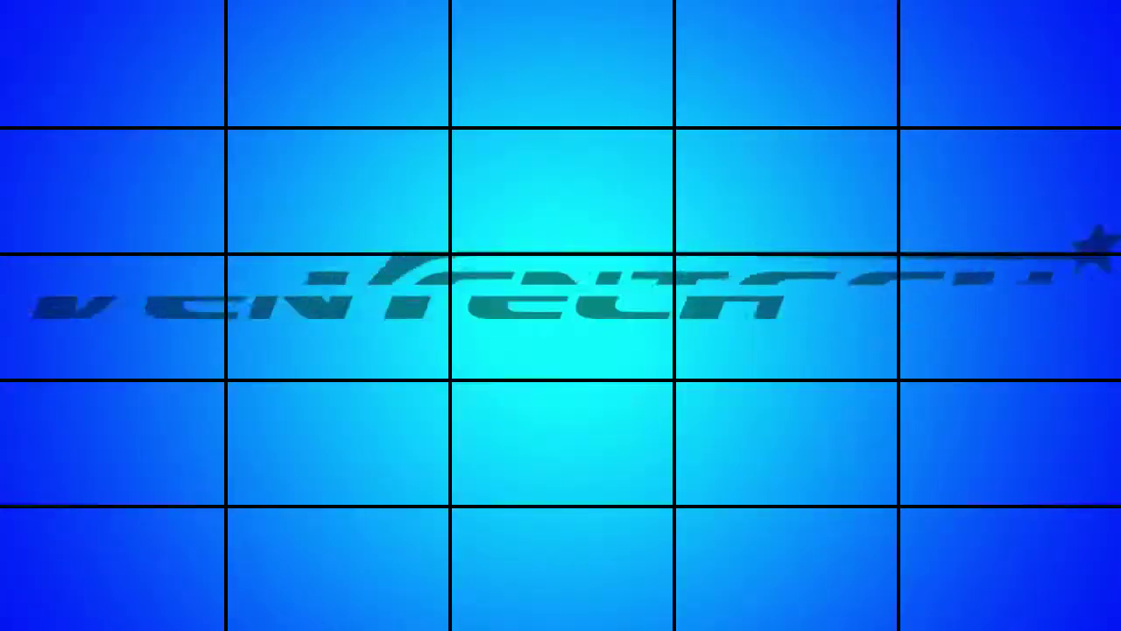